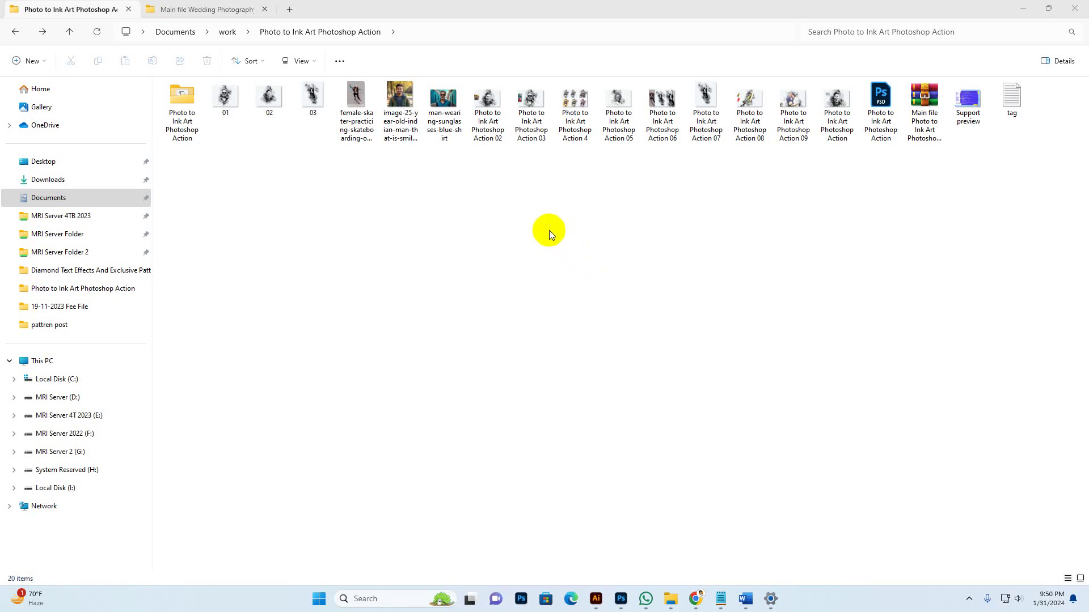
Open example image 01 from the Photo to Ink Art Photoshop Action folder in Photos
{"action": "left_click", "coordinate": [213, 108]}
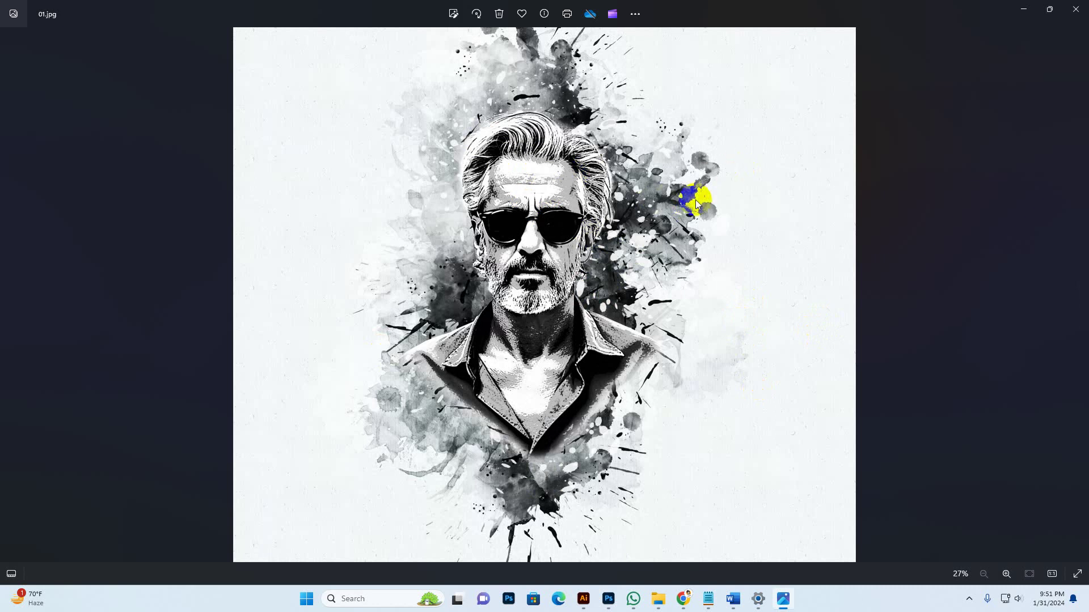
Zoom and pan through examples 02 and 03, inspecting the jacket and the skater's upper area
{"action": "key", "text": "Right"}
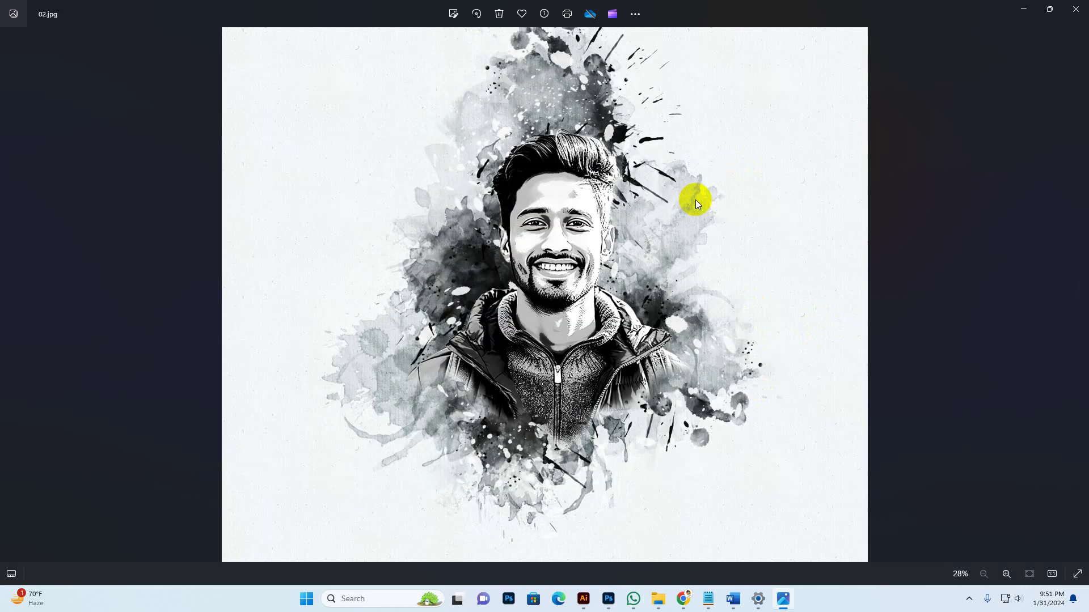
{"action": "scroll", "coordinate": [553, 237], "scroll_direction": "up", "scroll_amount": 5}
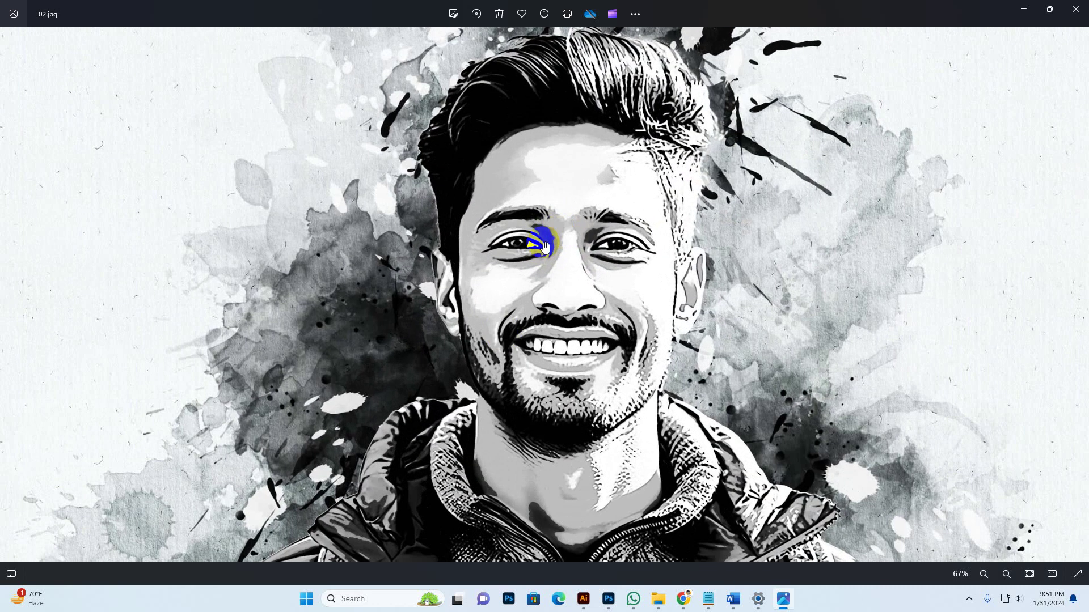
{"action": "left_click_drag", "start_coordinate": [545, 246], "coordinate": [692, 363]}
{"action": "scroll", "coordinate": [729, 262], "scroll_direction": "down", "scroll_amount": 5}
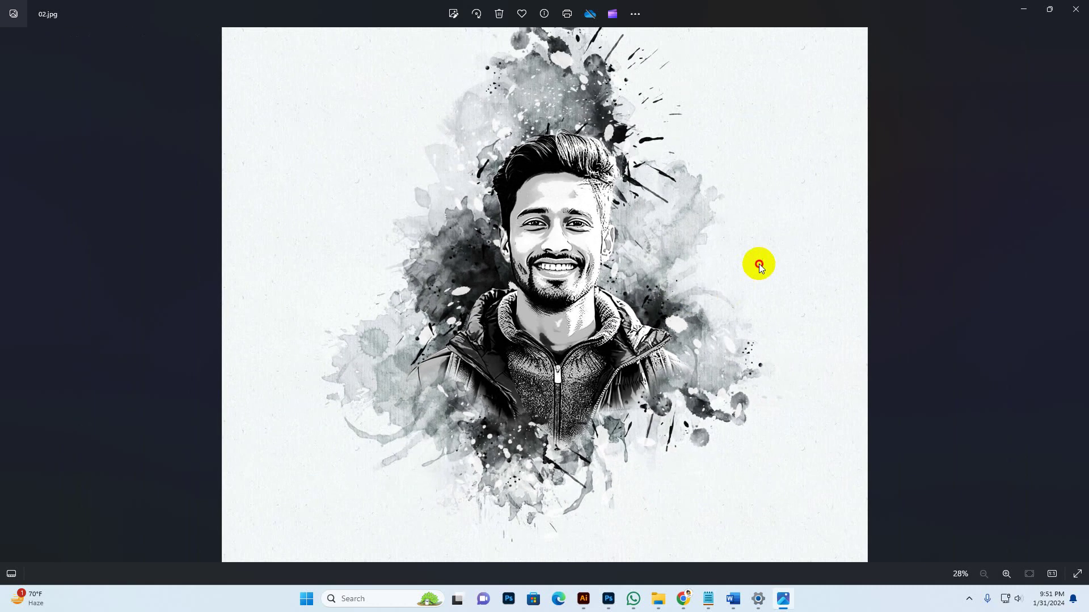
{"action": "key", "text": "Right"}
{"action": "scroll", "coordinate": [603, 243], "scroll_direction": "up", "scroll_amount": 2}
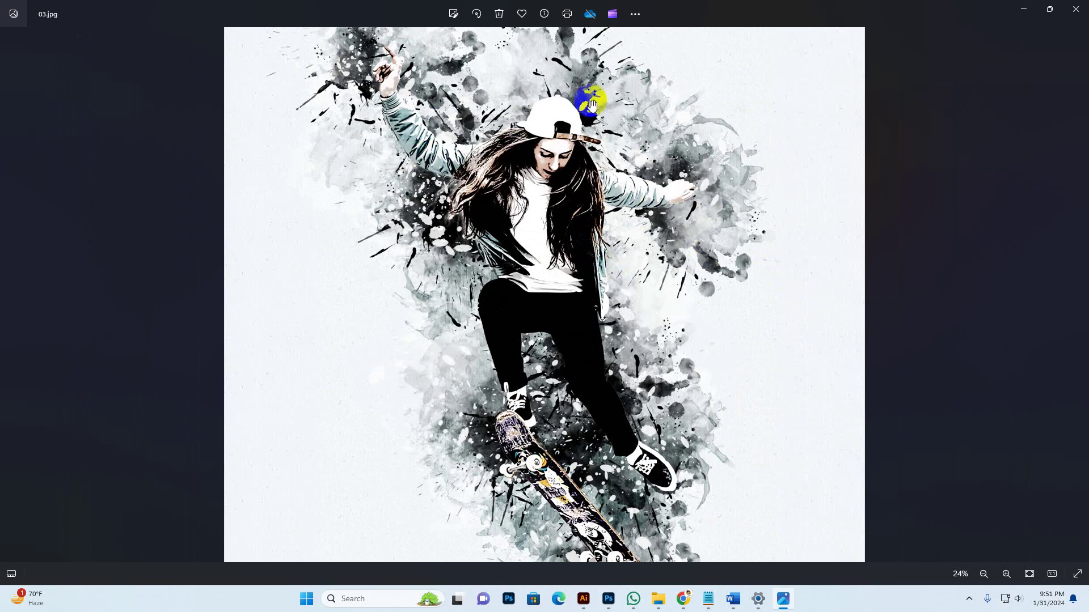
{"action": "left_click_drag", "start_coordinate": [681, 281], "coordinate": [669, 360]}
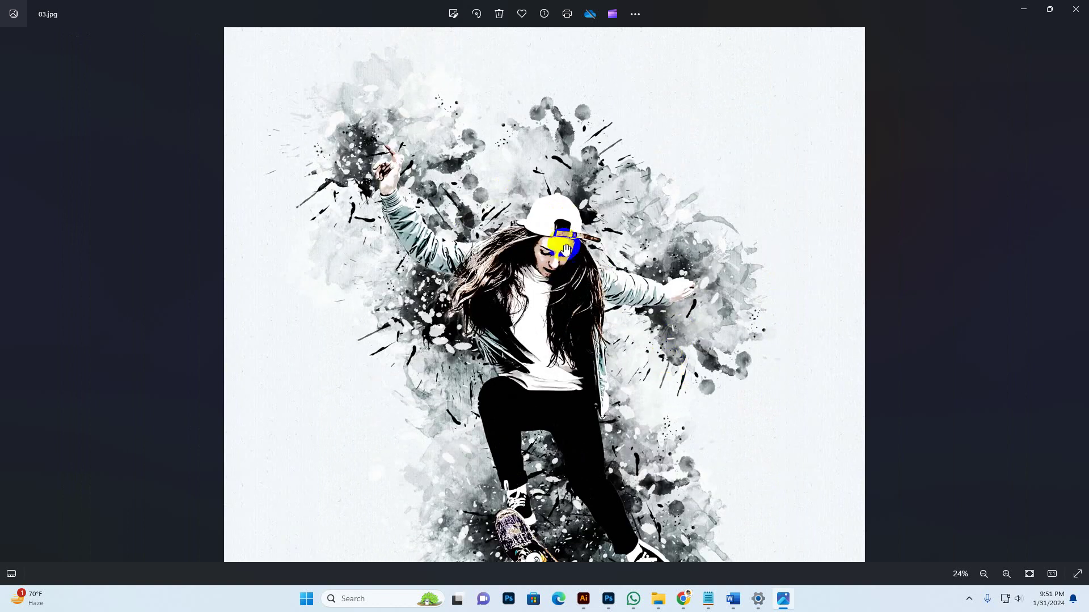
{"action": "scroll", "coordinate": [579, 272], "scroll_direction": "down", "scroll_amount": 2}
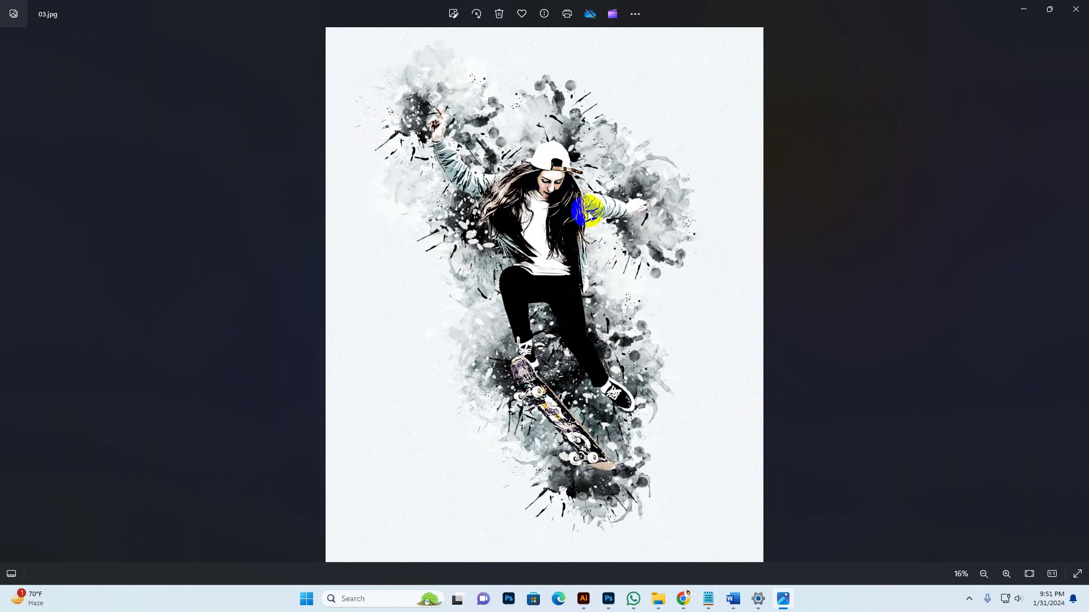
Step back through 02, 01 and the source photos to the six-panel colour variations grid
{"action": "key", "text": "Left"}
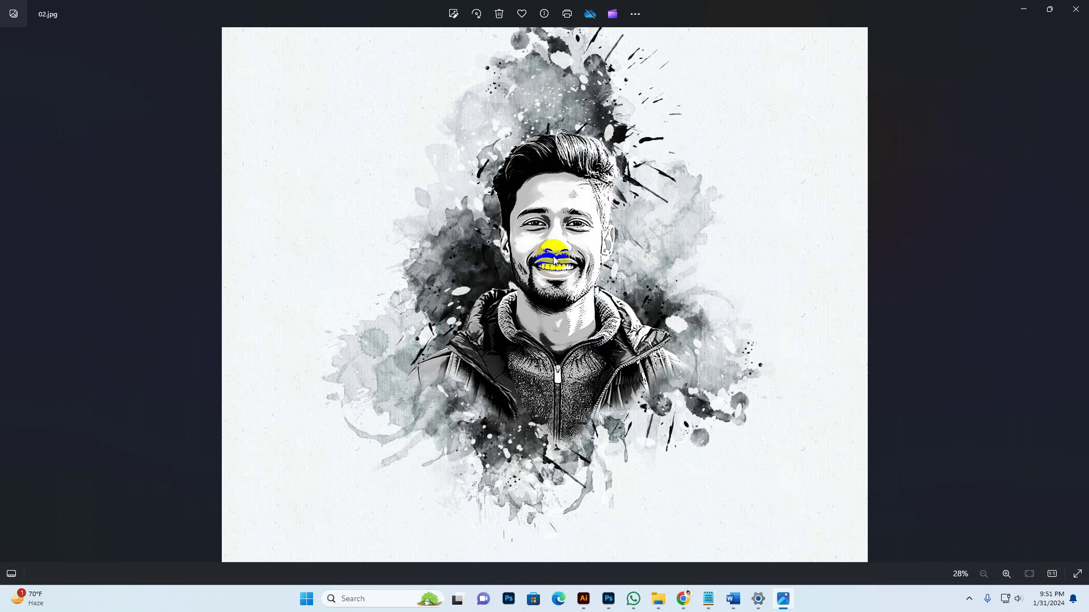
{"action": "scroll", "coordinate": [562, 244], "scroll_direction": "up", "scroll_amount": 2}
{"action": "key", "text": "Left"}
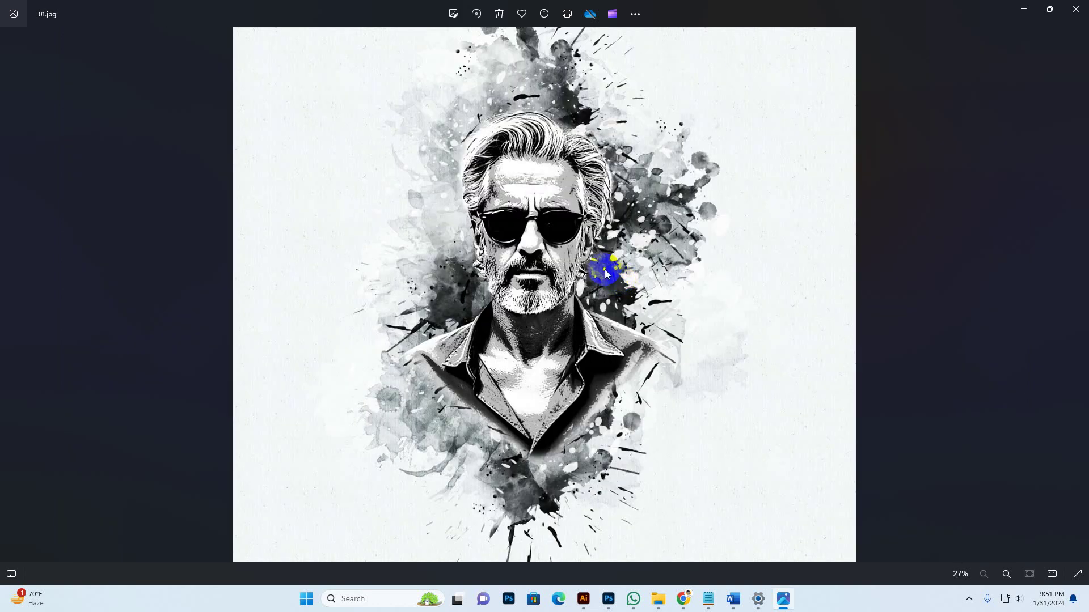
{"action": "key", "text": "Left"}
{"action": "key", "text": "Left"}
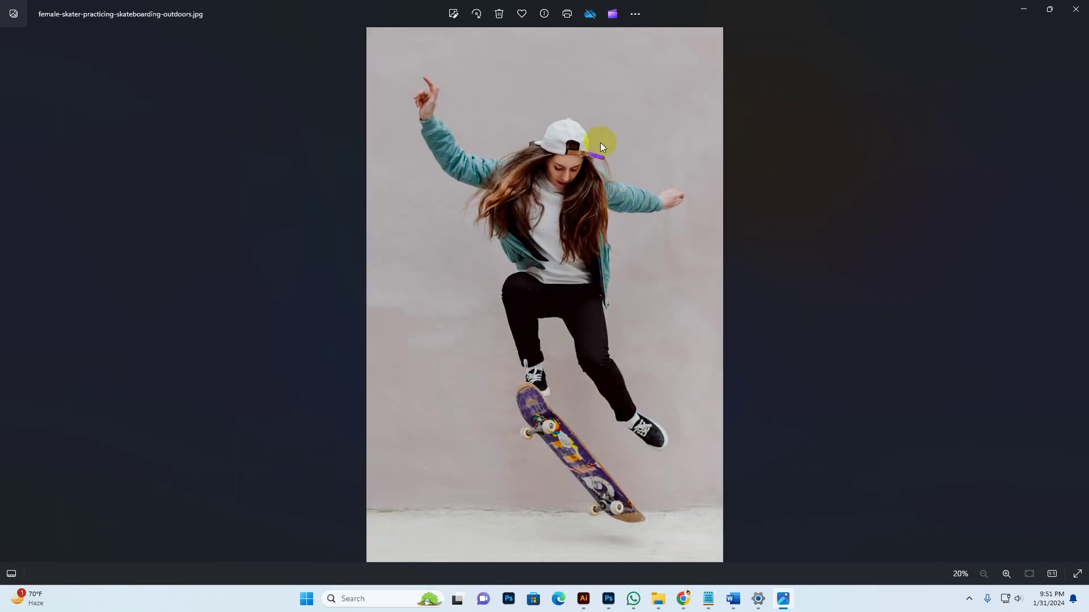
{"action": "key", "text": "Right"}
{"action": "key", "text": "Right"}
{"action": "key", "text": "Right"}
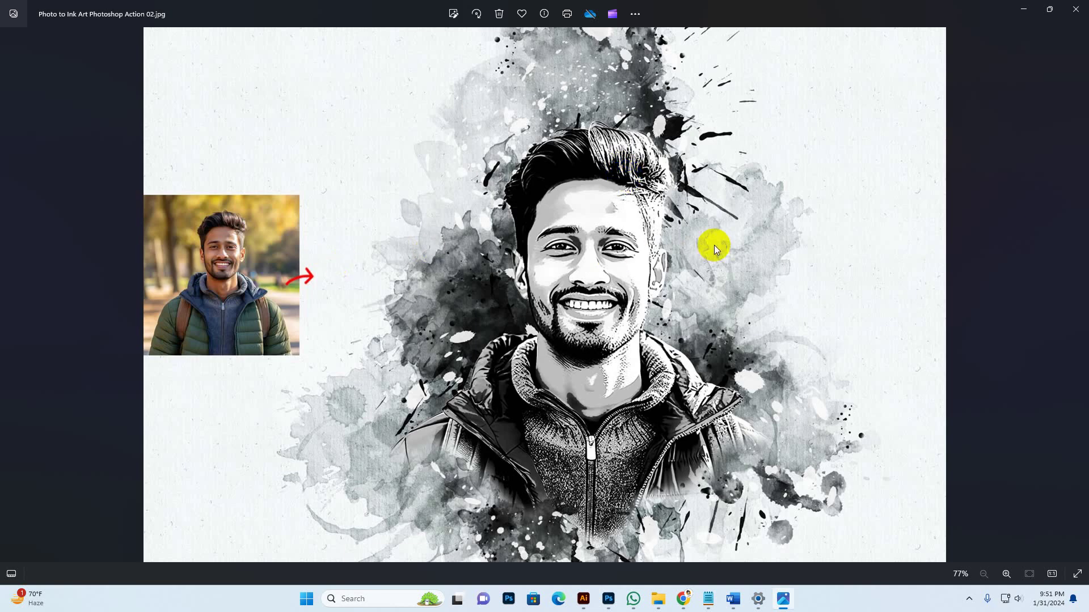
{"action": "key", "text": "Right"}
{"action": "key", "text": "Right"}
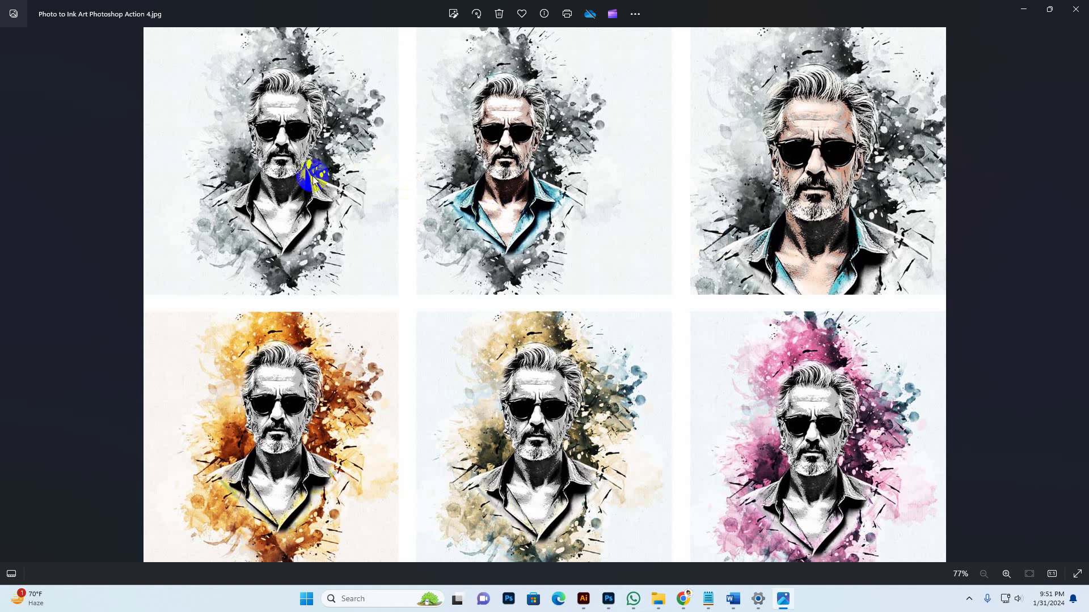
Click across the panels of the colour variations grid
{"action": "left_click", "coordinate": [270, 136]}
{"action": "left_click", "coordinate": [499, 121]}
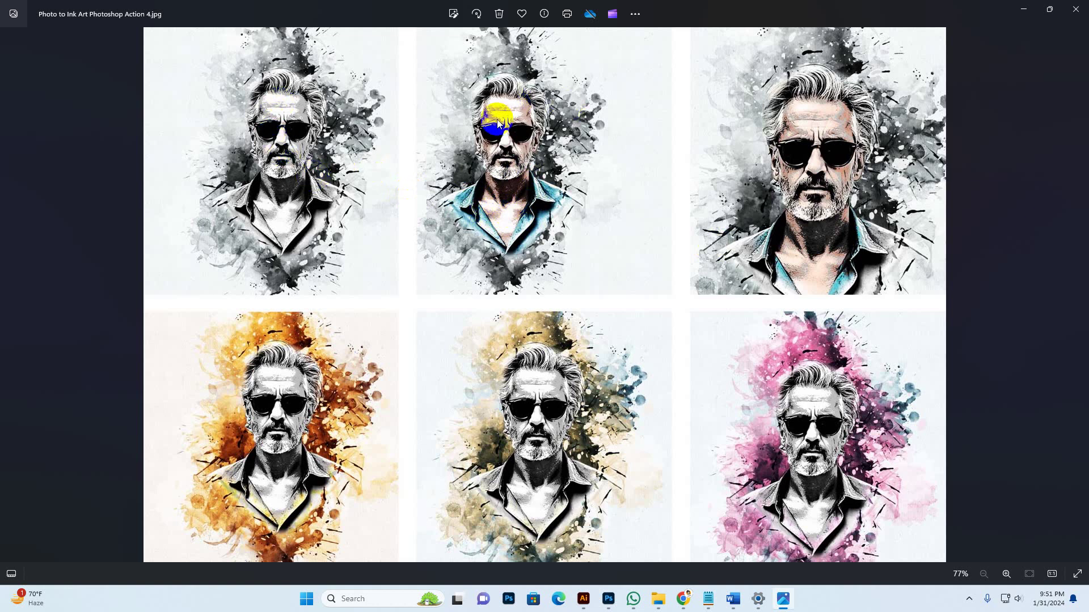
{"action": "left_click", "coordinate": [833, 161]}
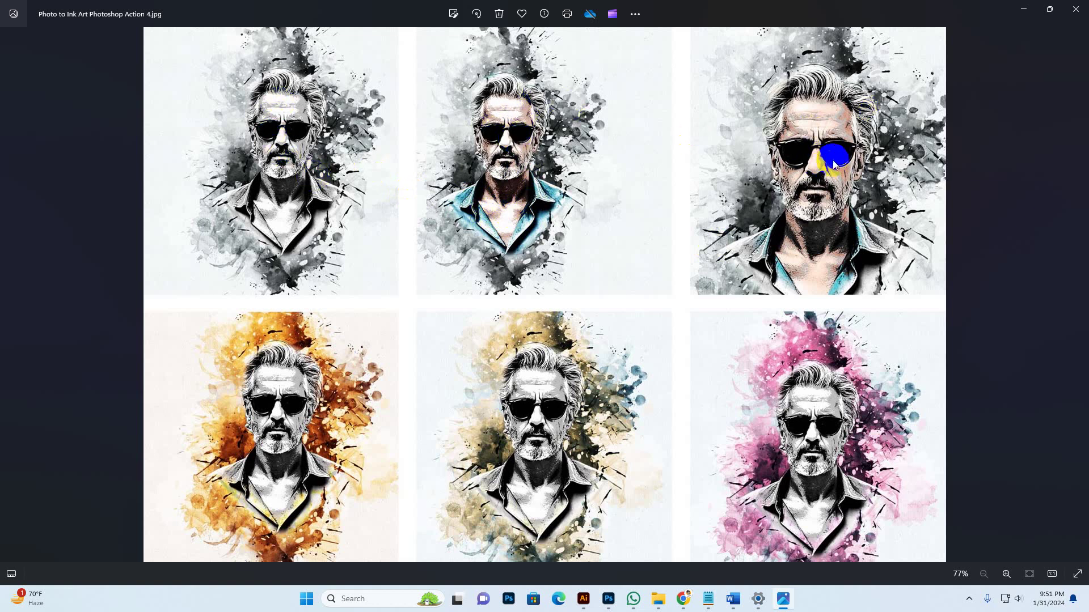
{"action": "left_click", "coordinate": [336, 394]}
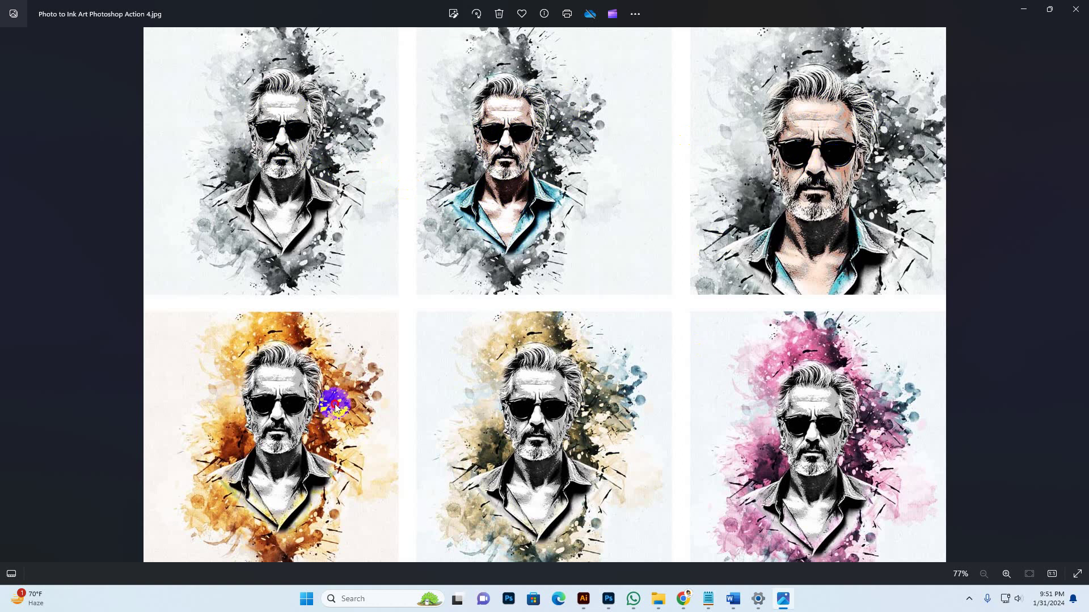
{"action": "left_click", "coordinate": [348, 417]}
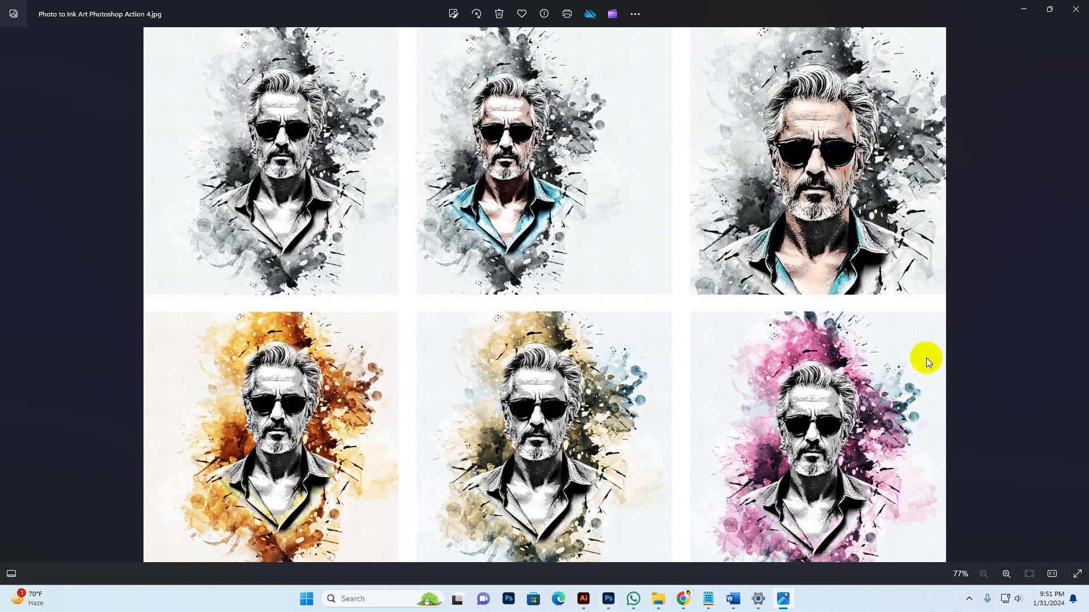
{"action": "left_click", "coordinate": [853, 397]}
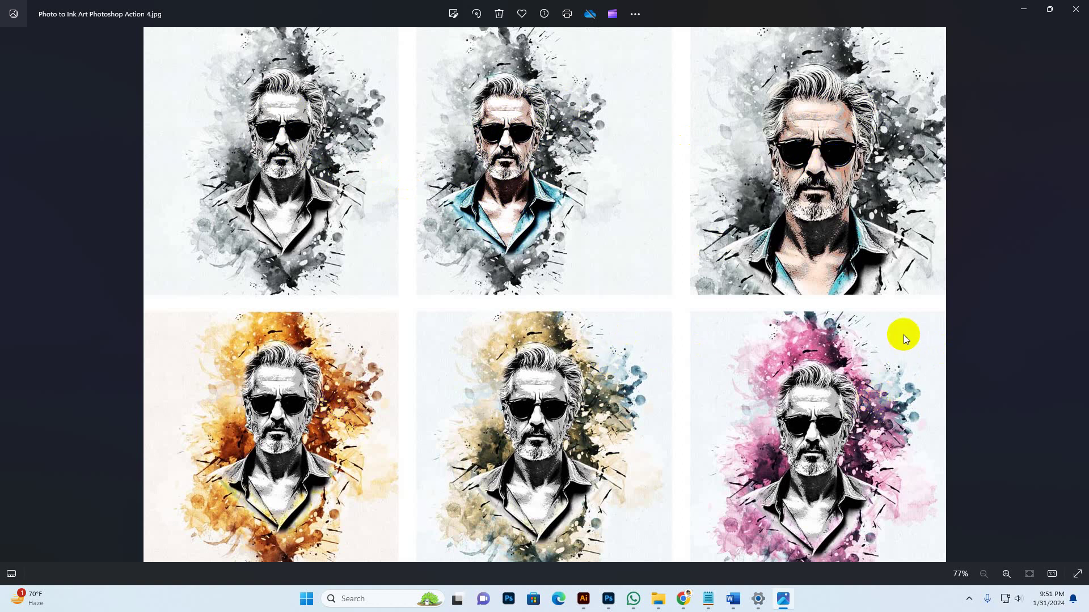
View examples Action 05 through 09: the woman, skaters, parrot and wedding couple
{"action": "key", "text": "Right"}
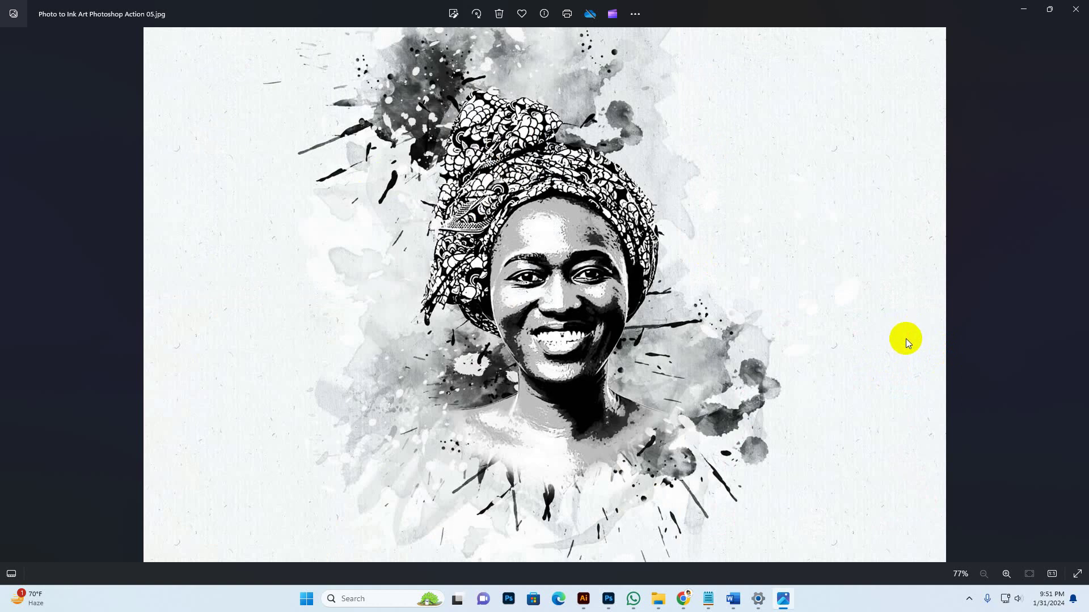
{"action": "key", "text": "Right"}
{"action": "left_click", "coordinate": [578, 214]}
{"action": "key", "text": "Left"}
{"action": "key", "text": "Right"}
{"action": "key", "text": "Right"}
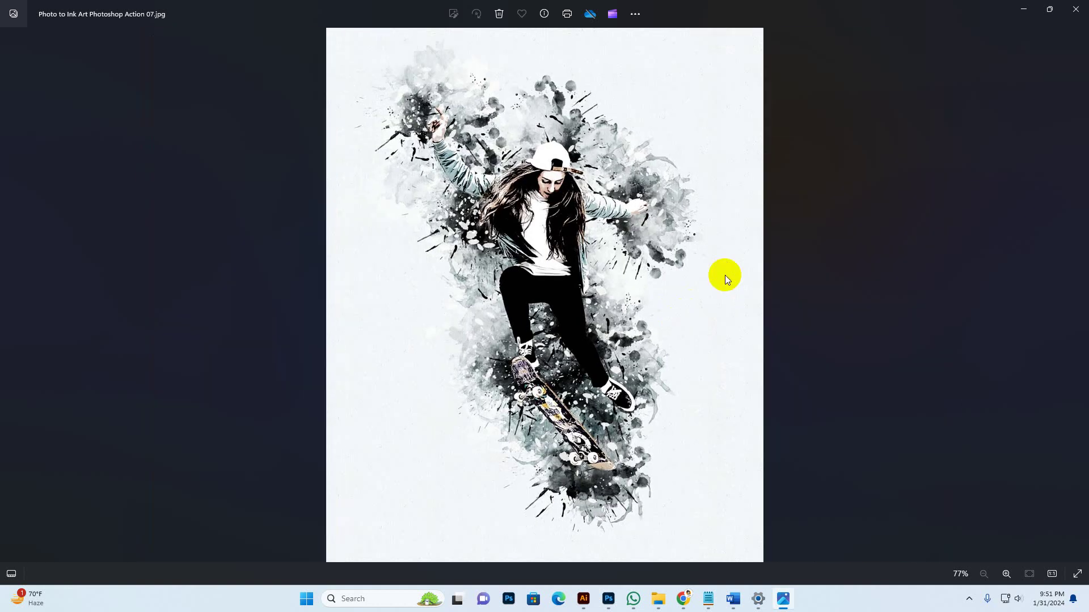
{"action": "key", "text": "Right"}
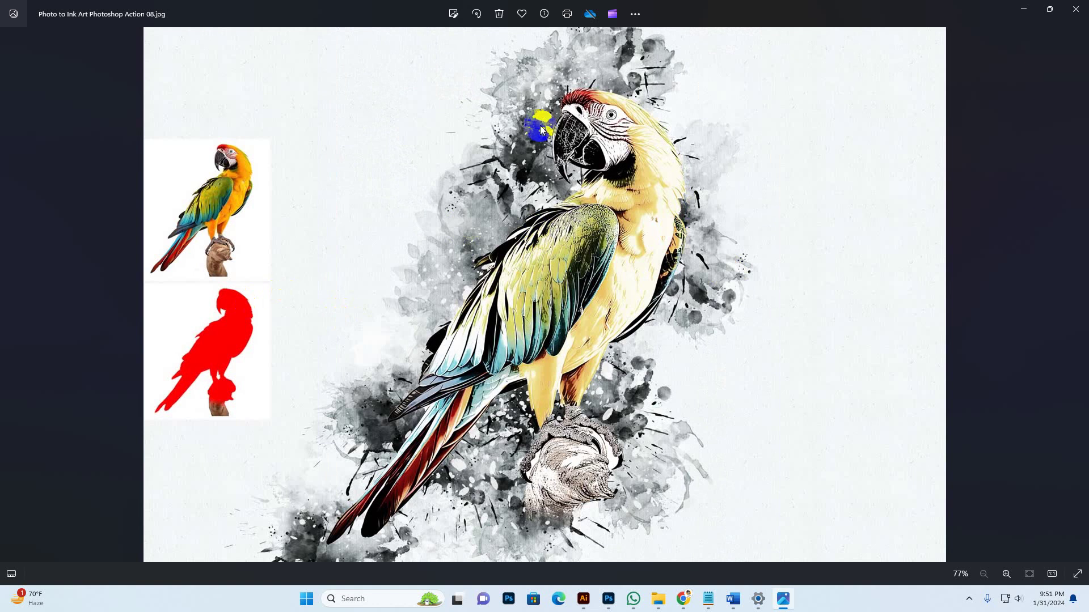
{"action": "key", "text": "Right"}
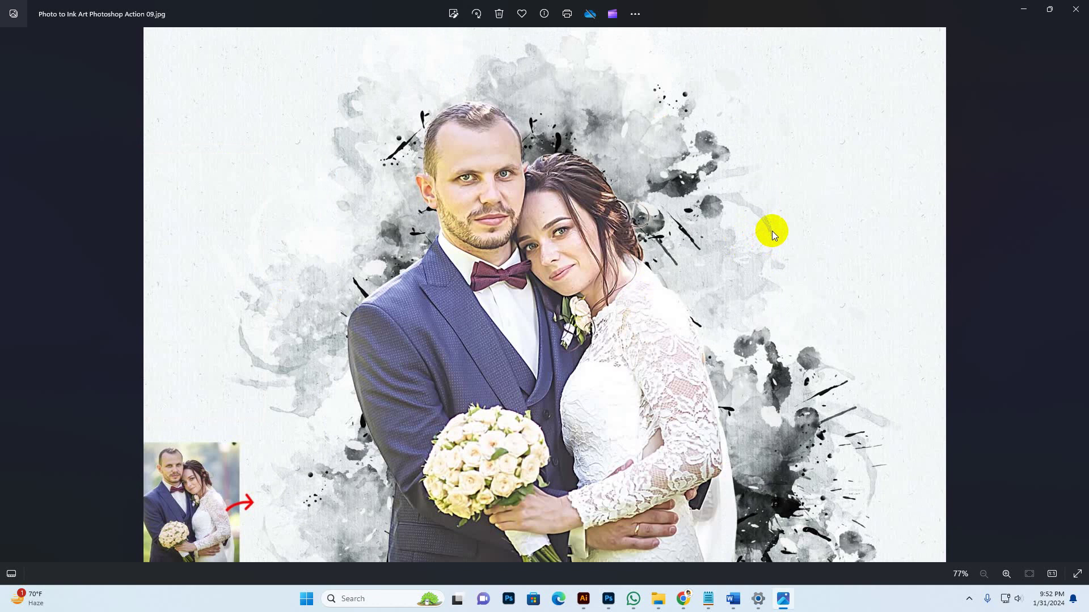
Move on to Support preview.jpg, glance at the next image, and return
{"action": "key", "text": "Right"}
{"action": "key", "text": "Right"}
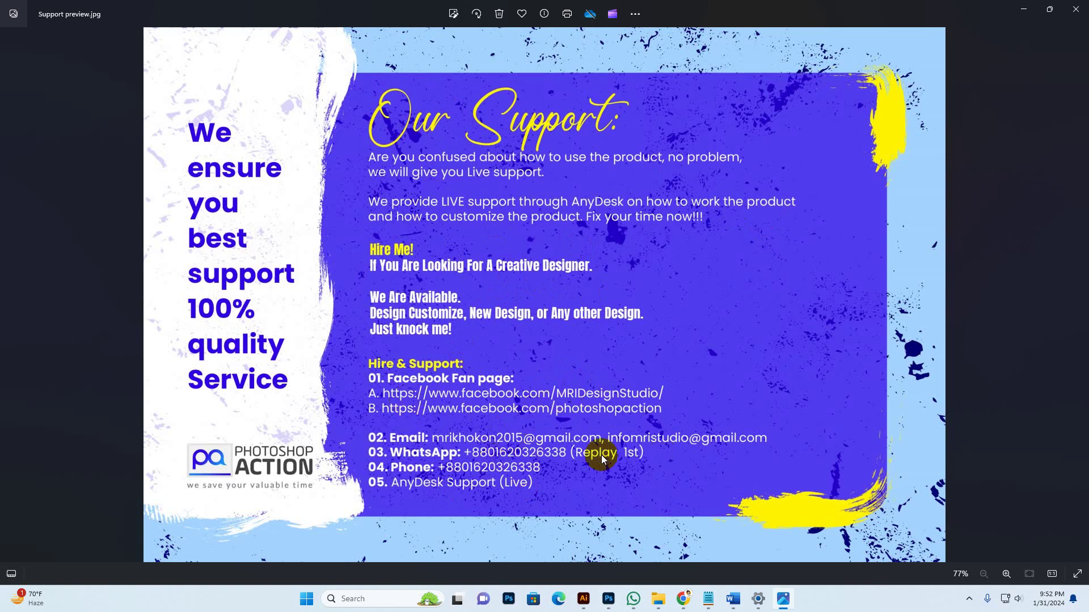
{"action": "key", "text": "Right"}
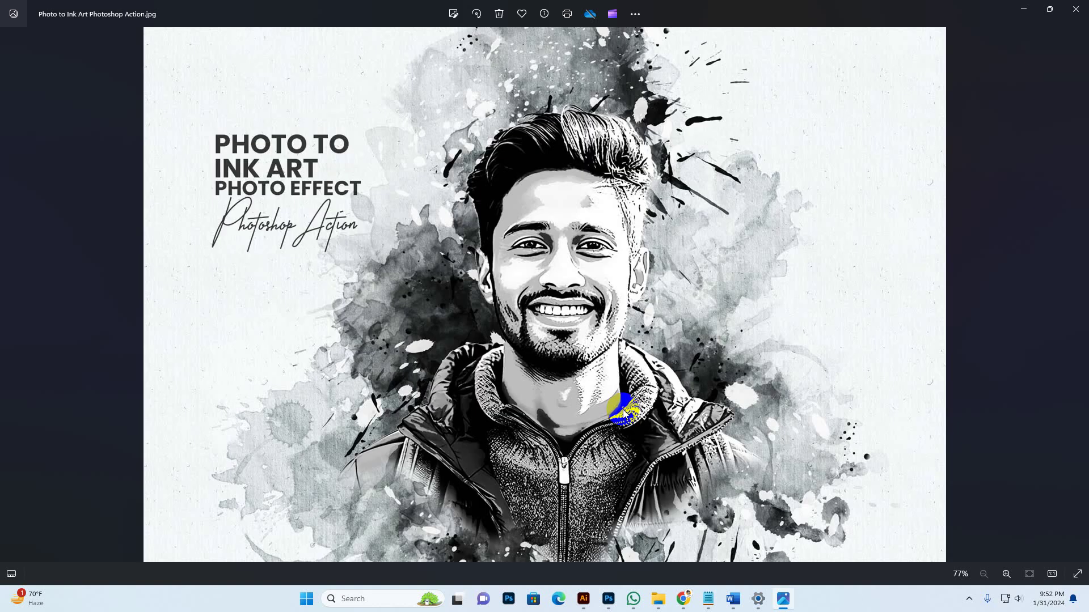
{"action": "key", "text": "Left"}
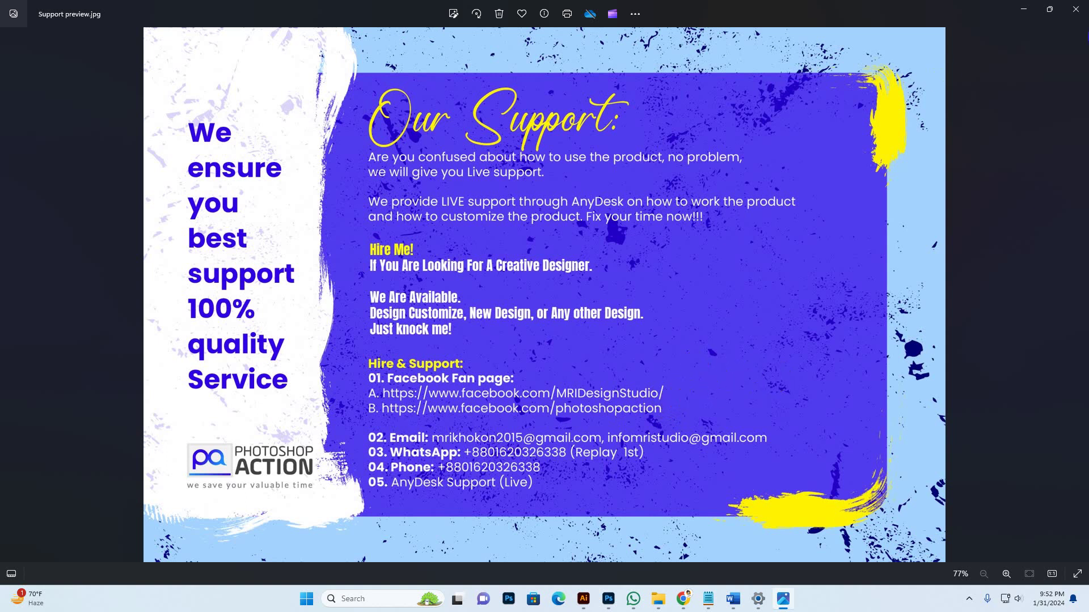
Close Photos and open the 'help file how to usgae' text file from the subfolder
{"action": "left_click", "coordinate": [1075, 9]}
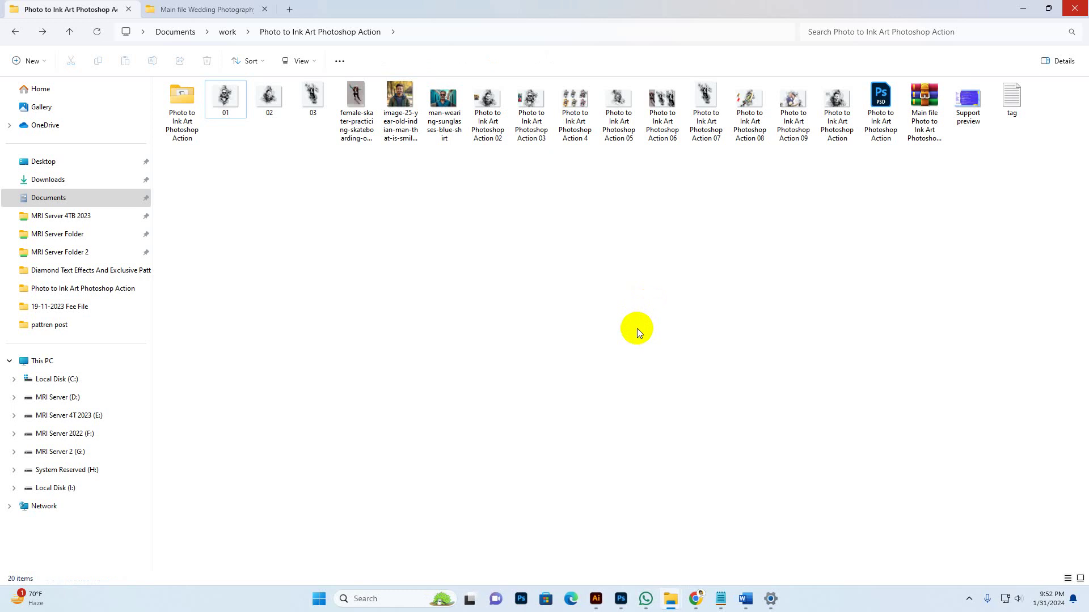
{"action": "double_click", "coordinate": [176, 106]}
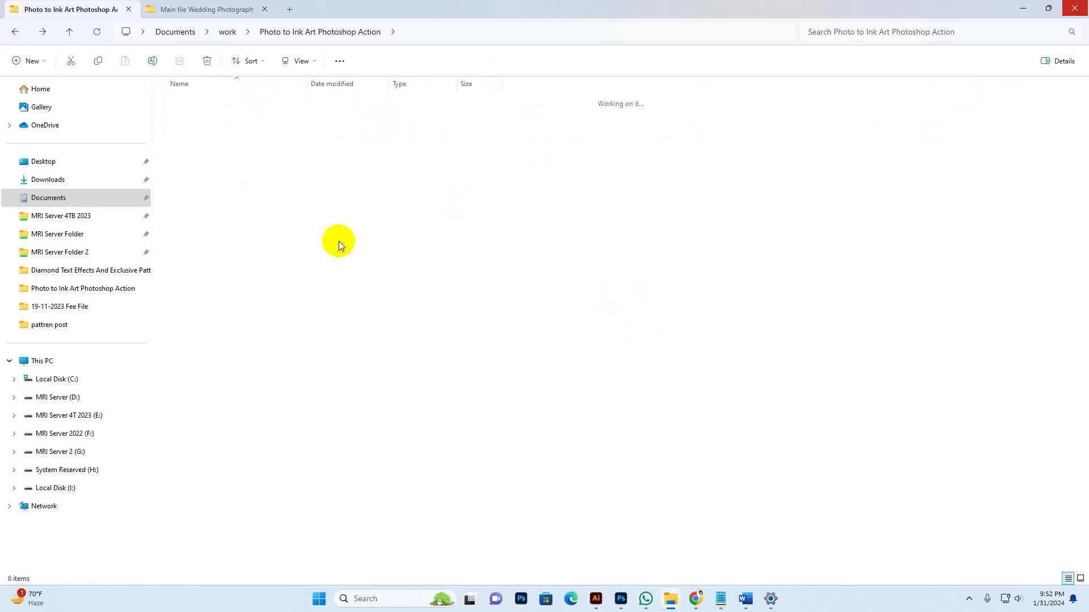
{"action": "left_click", "coordinate": [206, 119]}
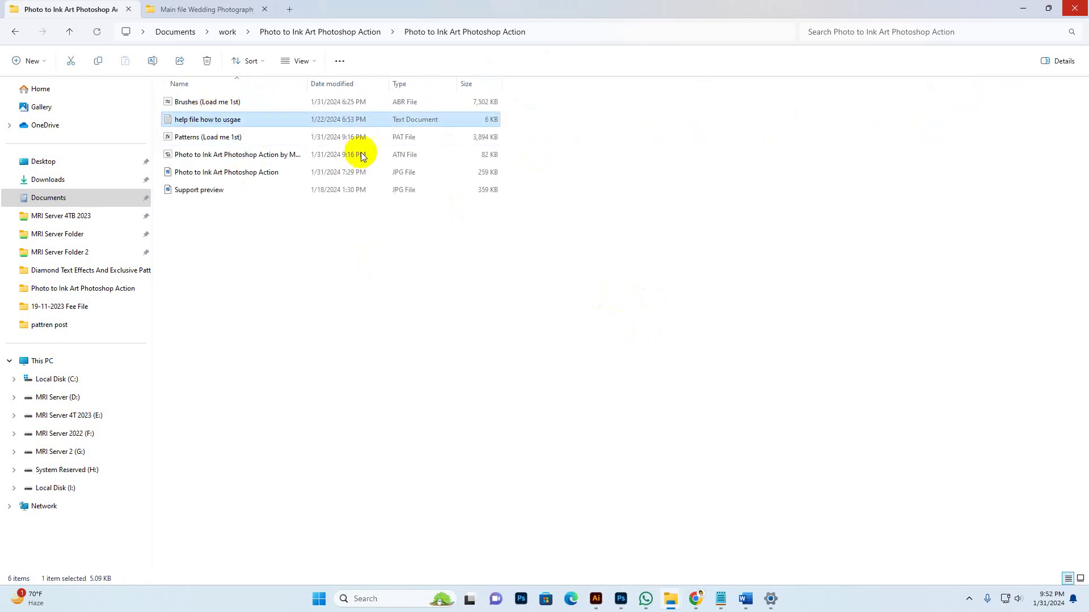
Read the recommended photo size section, then close the help file and minimize Notepad
{"action": "left_click_drag", "start_coordinate": [673, 326], "coordinate": [397, 265]}
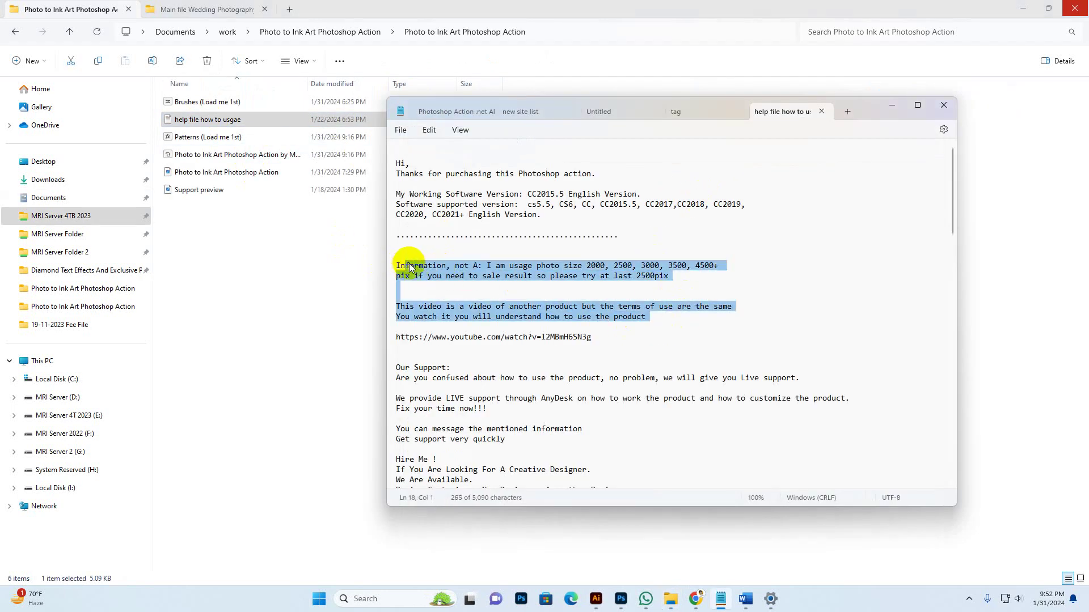
{"action": "scroll", "coordinate": [612, 283], "scroll_direction": "down", "scroll_amount": 4}
{"action": "scroll", "coordinate": [535, 322], "scroll_direction": "down", "scroll_amount": 9}
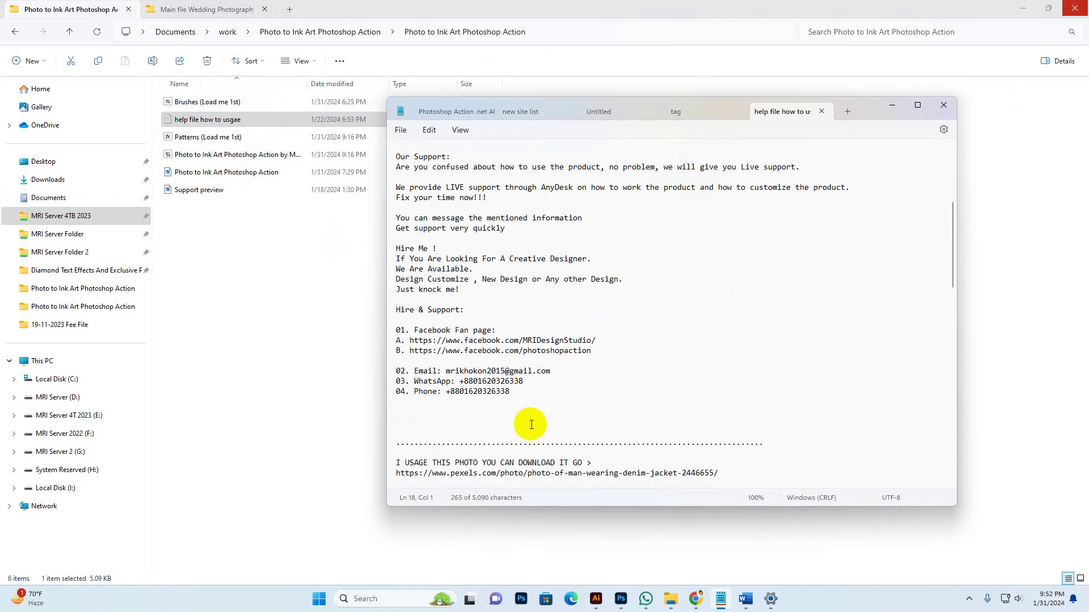
{"action": "scroll", "coordinate": [554, 457], "scroll_direction": "up", "scroll_amount": 10}
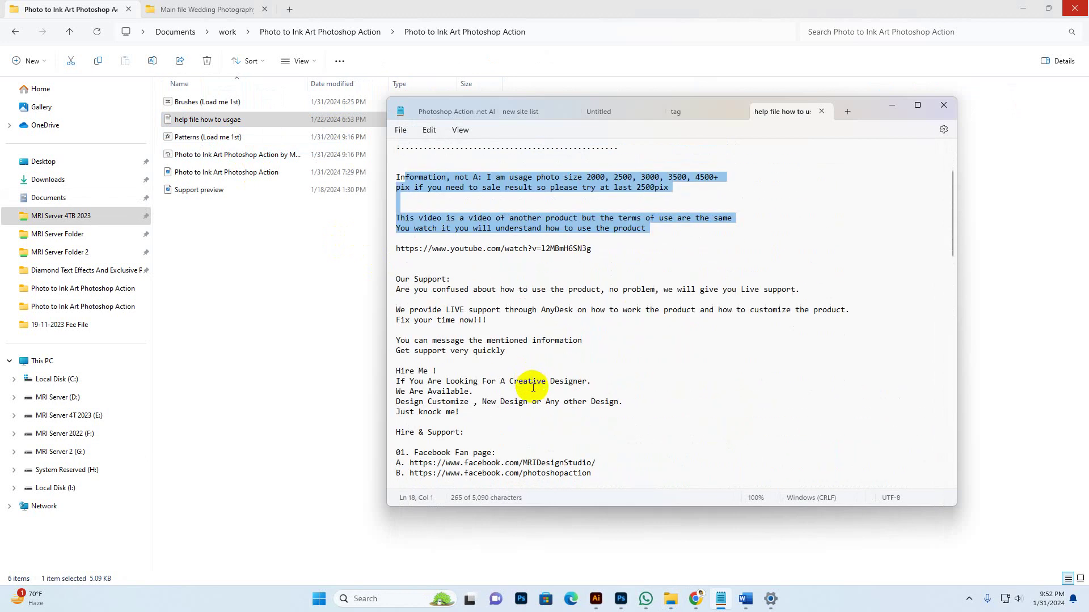
{"action": "scroll", "coordinate": [533, 387], "scroll_direction": "down", "scroll_amount": 1}
{"action": "scroll", "coordinate": [533, 400], "scroll_direction": "down", "scroll_amount": 1}
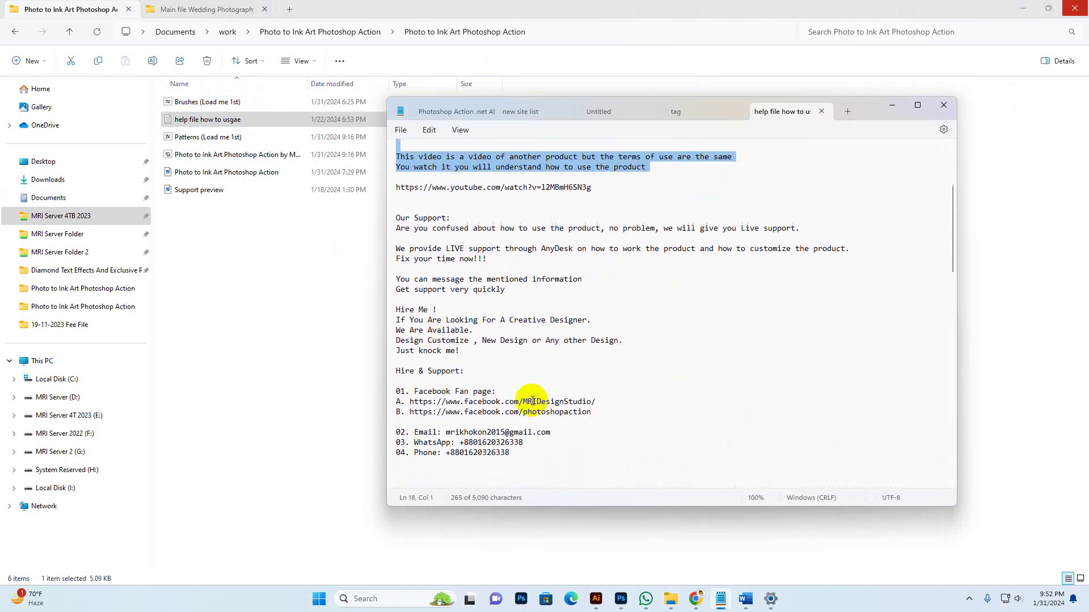
{"action": "left_click", "coordinate": [822, 113]}
{"action": "left_click", "coordinate": [893, 104]}
Open Support preview from the folder in Photos, then close it
{"action": "left_click", "coordinate": [457, 283]}
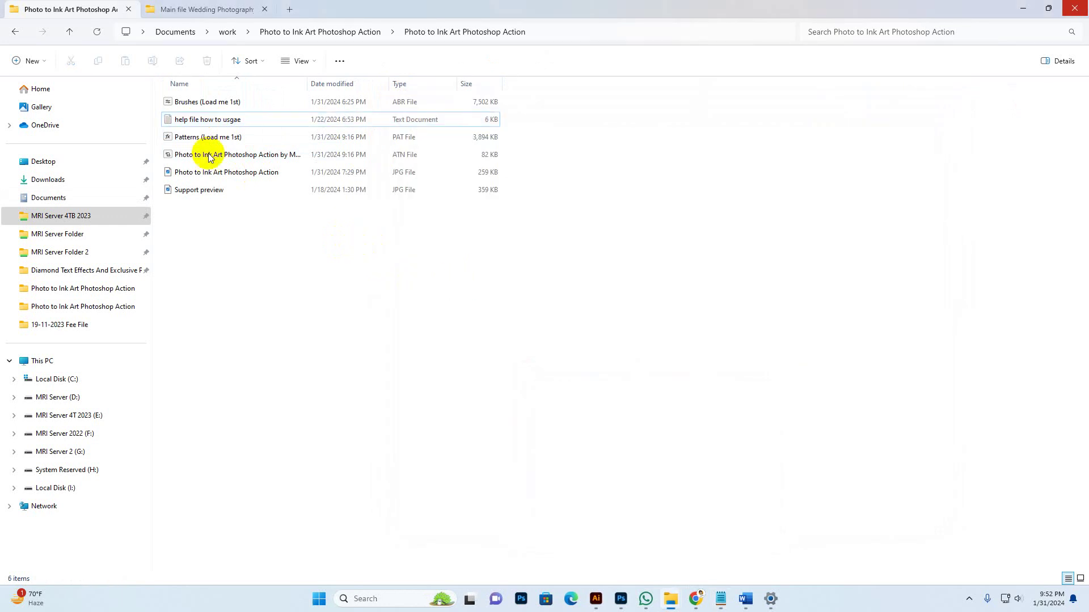
{"action": "left_click", "coordinate": [185, 140]}
{"action": "left_click", "coordinate": [204, 159]}
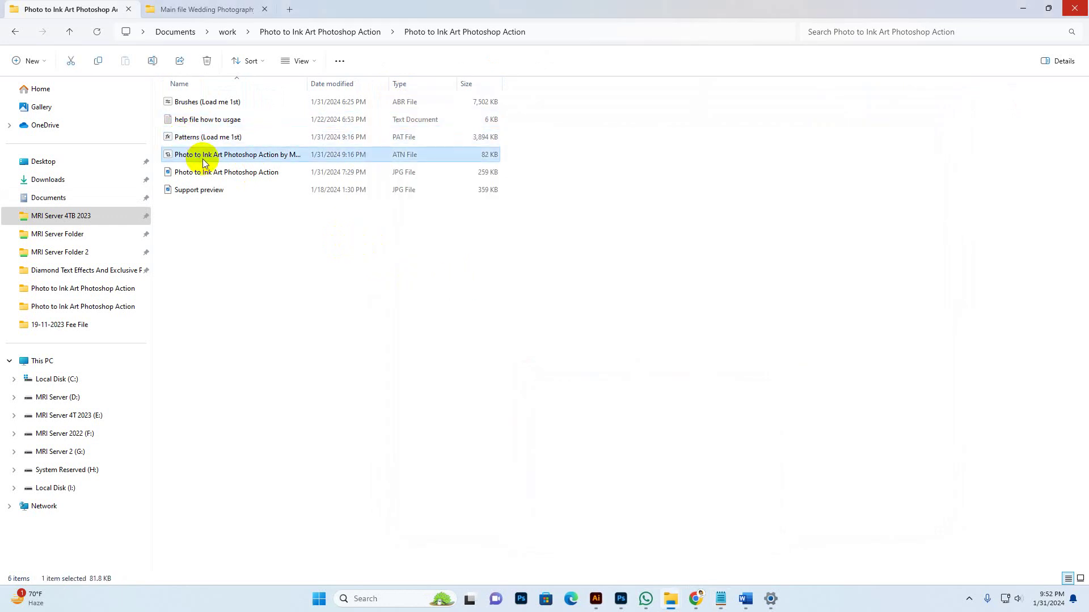
{"action": "left_click", "coordinate": [200, 171]}
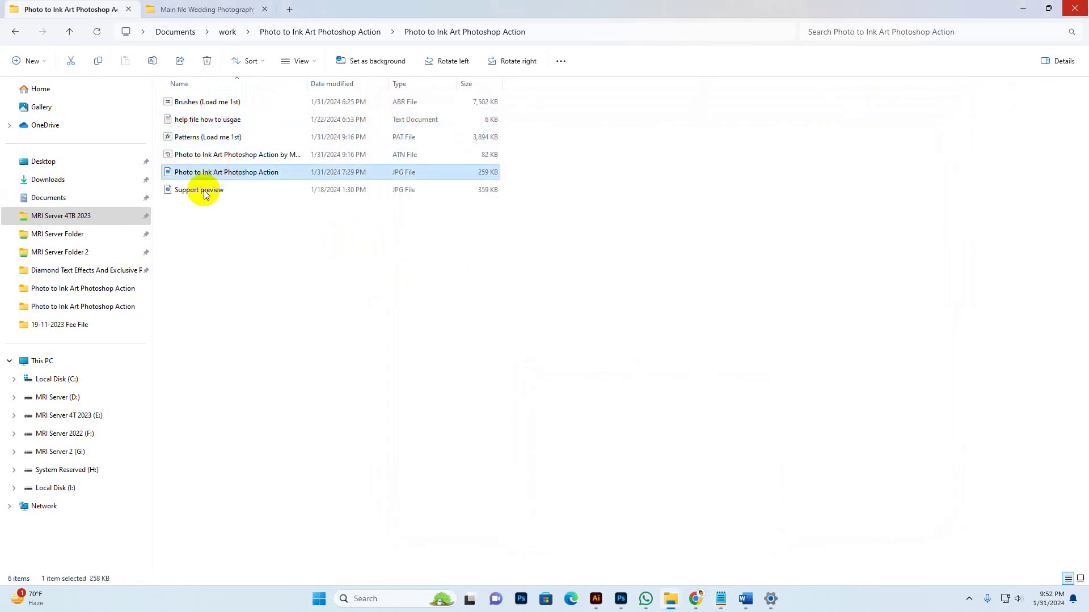
{"action": "double_click", "coordinate": [200, 191]}
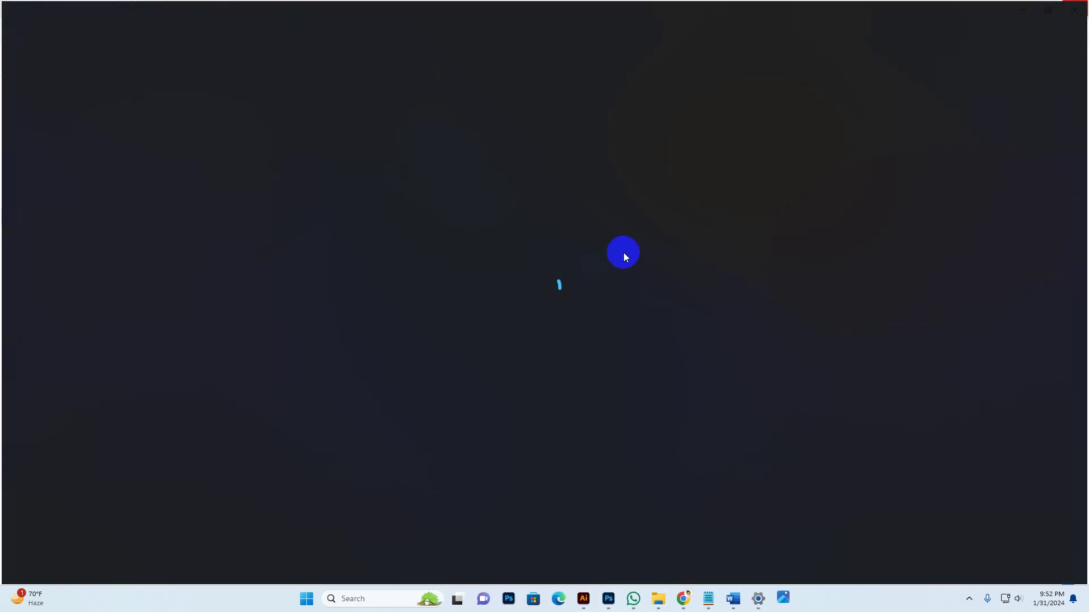
{"action": "left_click", "coordinate": [1073, 9]}
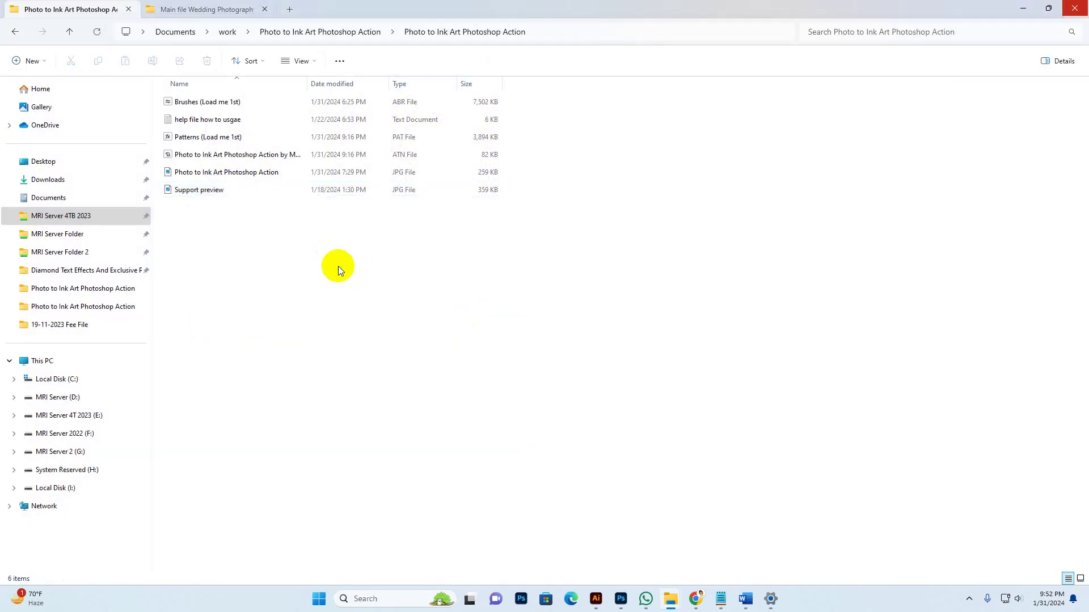
Show the folder's files as Medium icons and bring Photoshop to the front
{"action": "right_click", "coordinate": [338, 267]}
{"action": "mouse_move", "coordinate": [369, 270]}
{"action": "left_click", "coordinate": [535, 308]}
{"action": "left_click", "coordinate": [190, 126]}
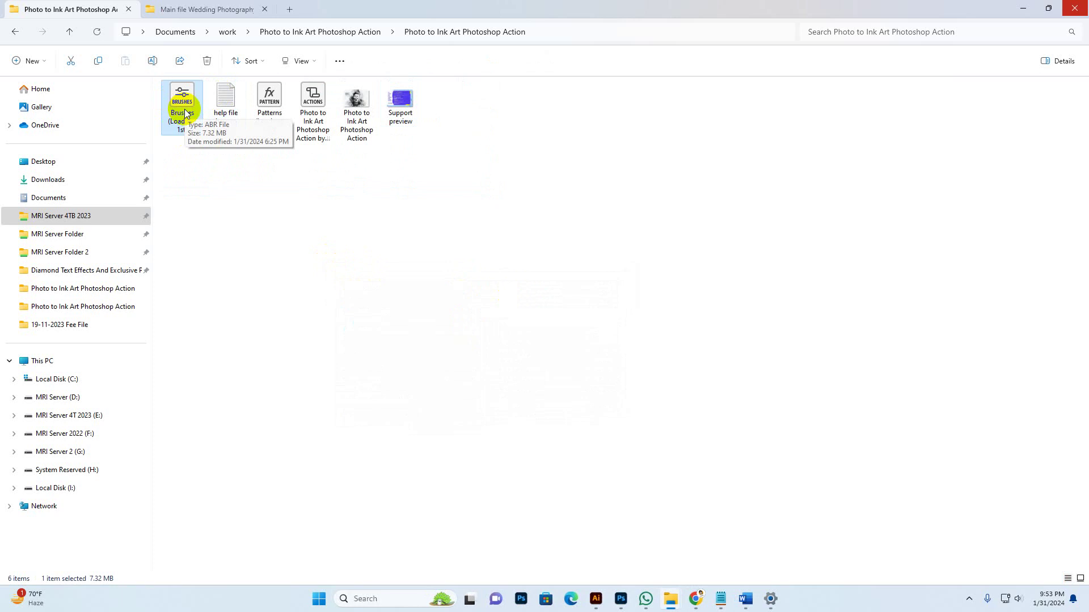
{"action": "left_click", "coordinate": [416, 242]}
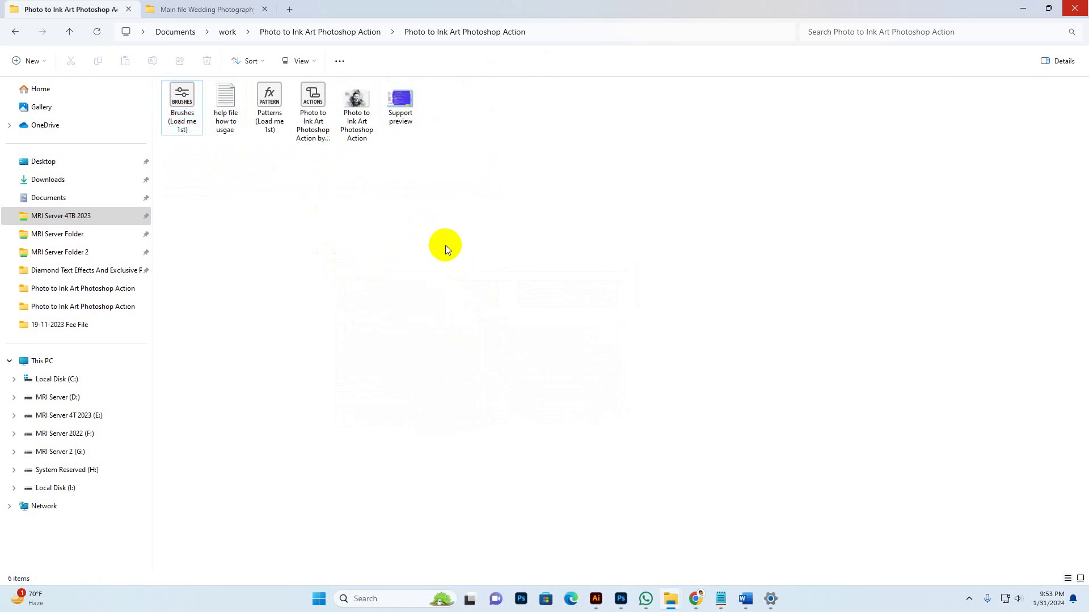
{"action": "left_click", "coordinate": [621, 597]}
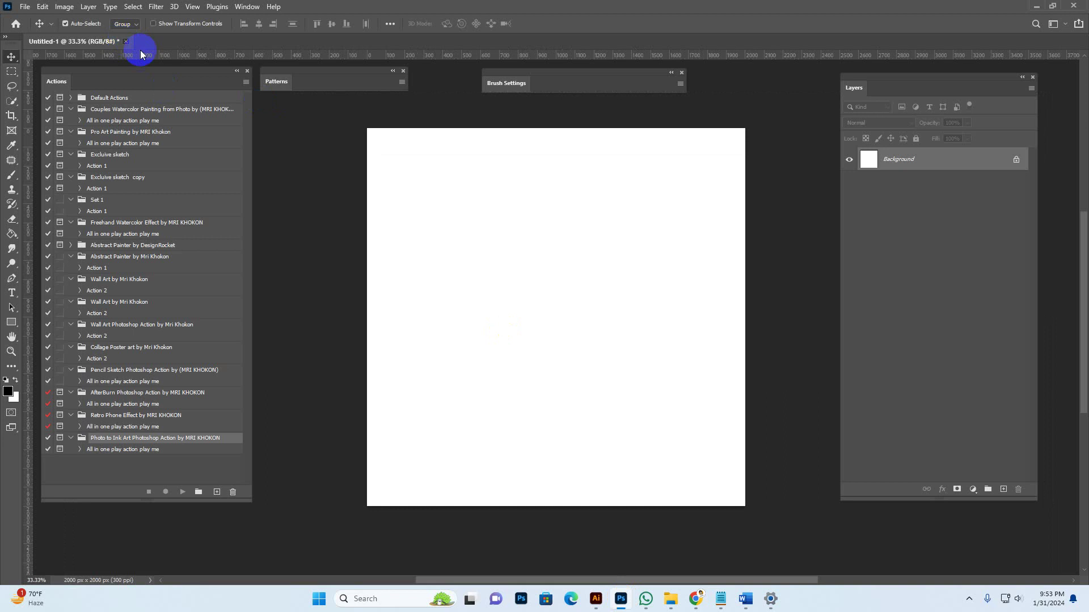
Close Untitled-1 without saving and check the Brushes, Patterns and action files in the folder
{"action": "left_click", "coordinate": [126, 41]}
{"action": "left_click", "coordinate": [547, 221]}
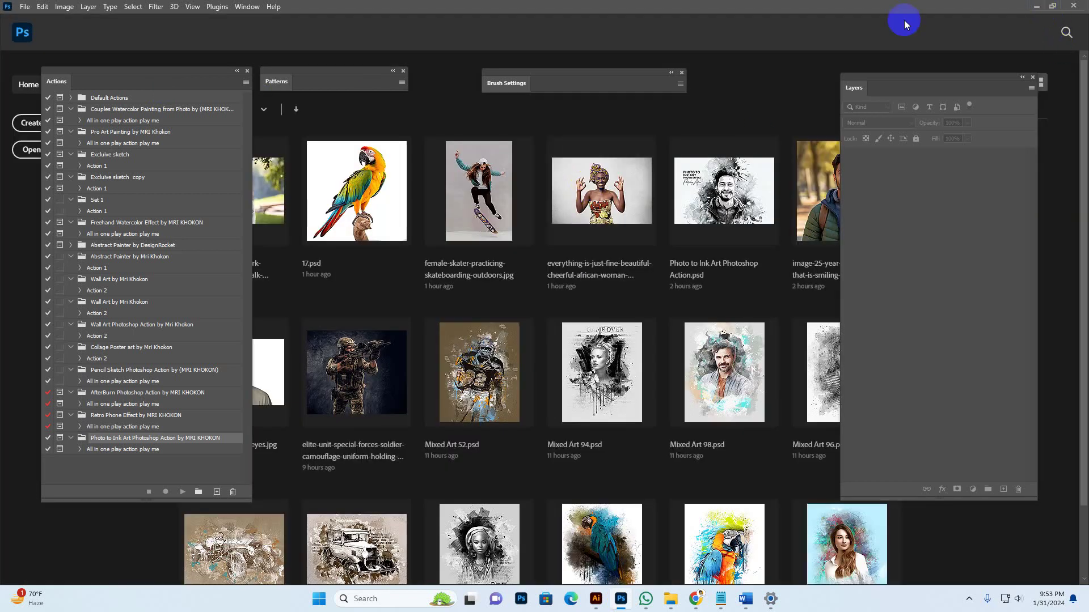
{"action": "key", "text": "alt+Tab"}
{"action": "left_click", "coordinate": [173, 96]}
{"action": "left_click", "coordinate": [269, 105]}
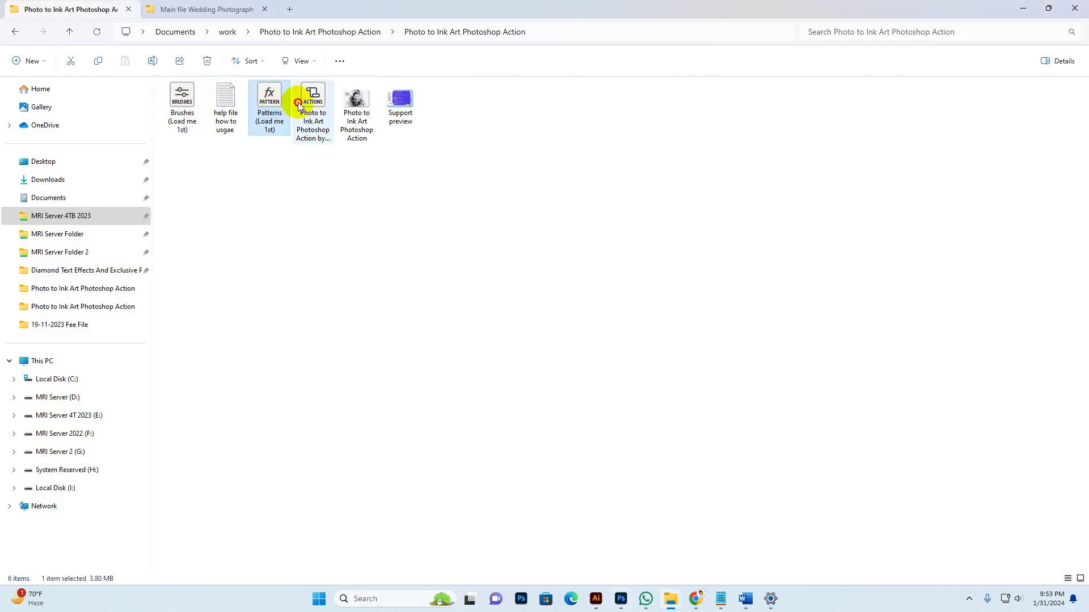
{"action": "left_click", "coordinate": [312, 105]}
{"action": "left_click", "coordinate": [620, 598]}
Import 'Brushes (Load me 1st)' through the Brushes panel menu, then close the panel
{"action": "left_click", "coordinate": [247, 7]}
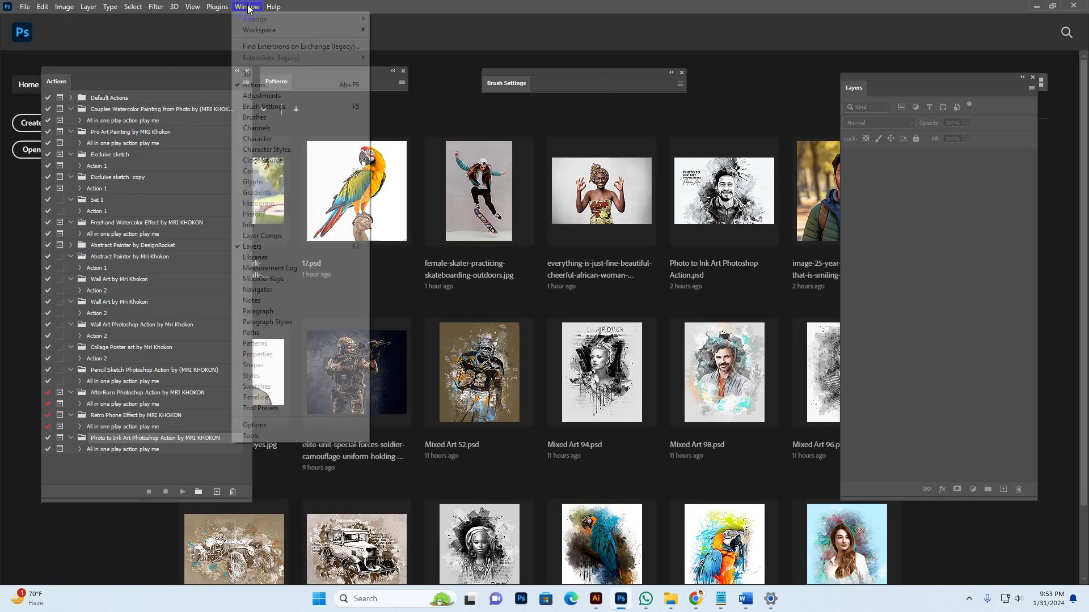
{"action": "left_click", "coordinate": [273, 117]}
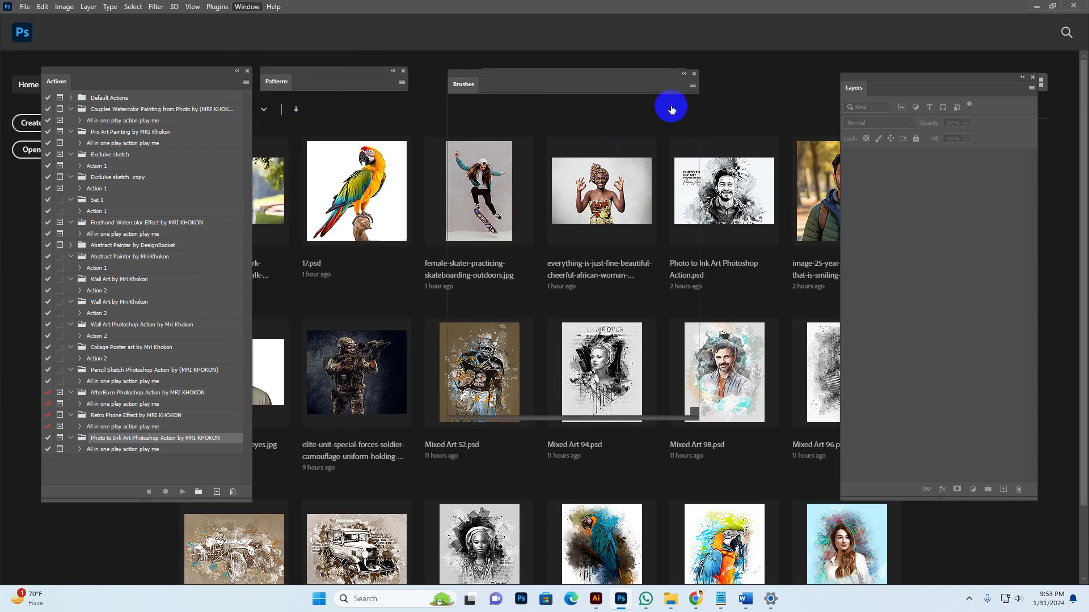
{"action": "left_click", "coordinate": [691, 86]}
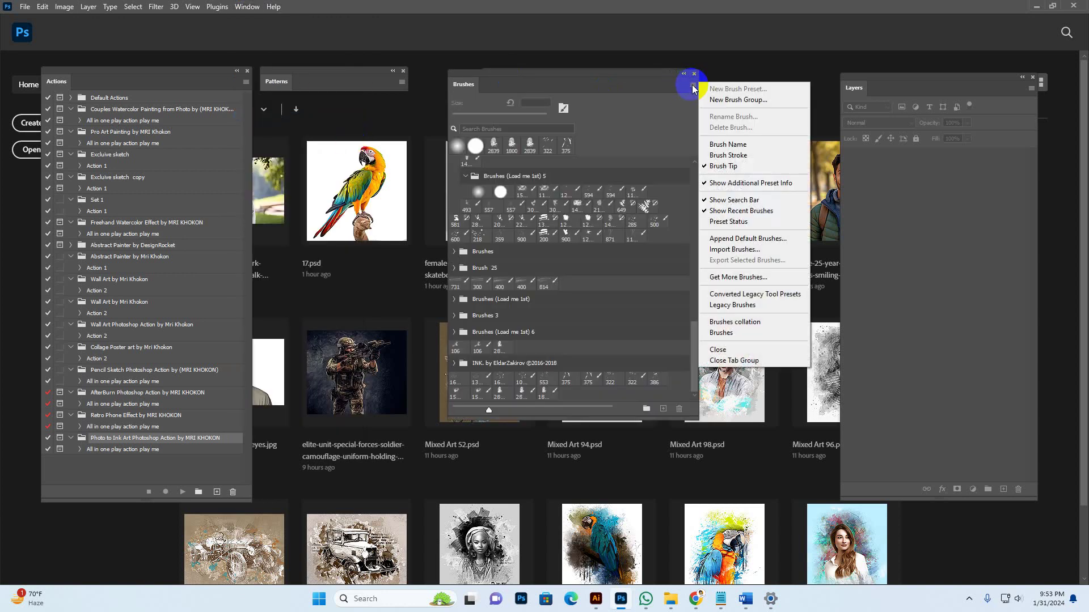
{"action": "left_click", "coordinate": [692, 87]}
{"action": "left_click", "coordinate": [693, 86]}
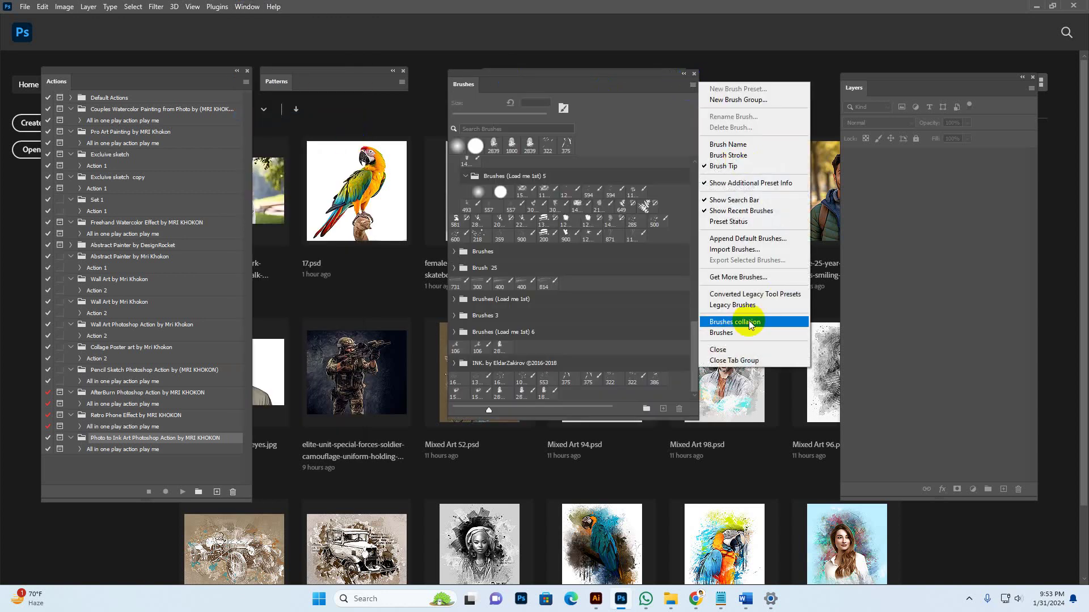
{"action": "left_click", "coordinate": [731, 256]}
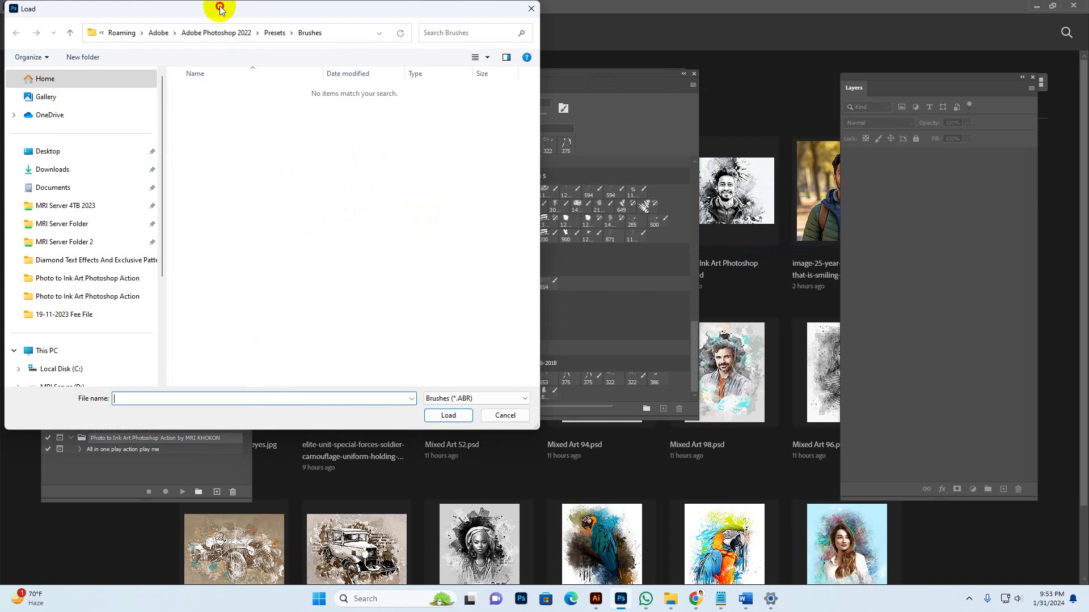
{"action": "left_click_drag", "start_coordinate": [214, 7], "coordinate": [287, 60]}
{"action": "left_click", "coordinate": [160, 349]}
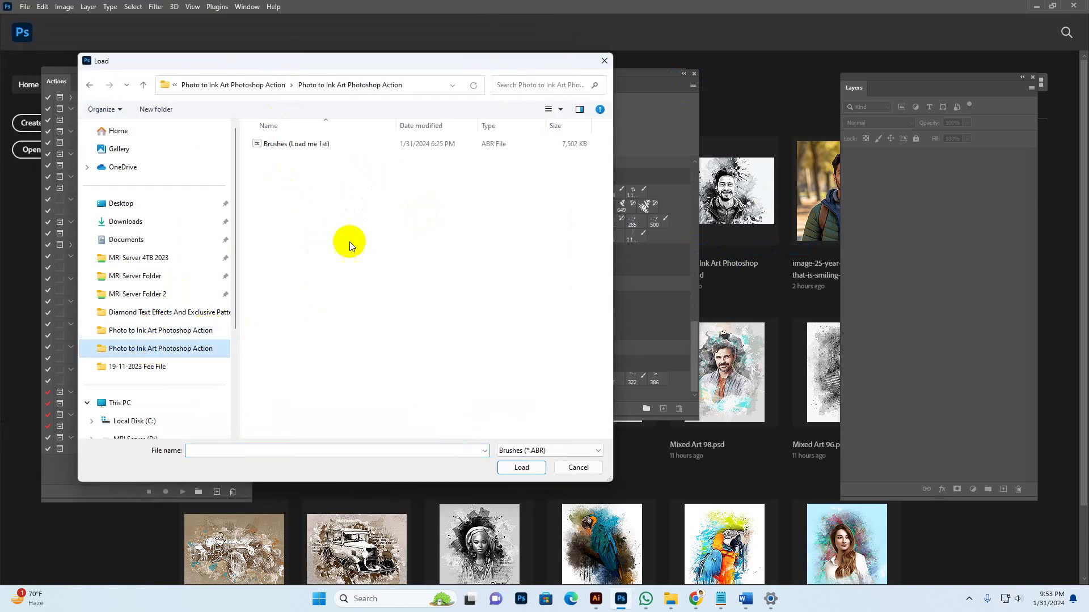
{"action": "left_click", "coordinate": [292, 145]}
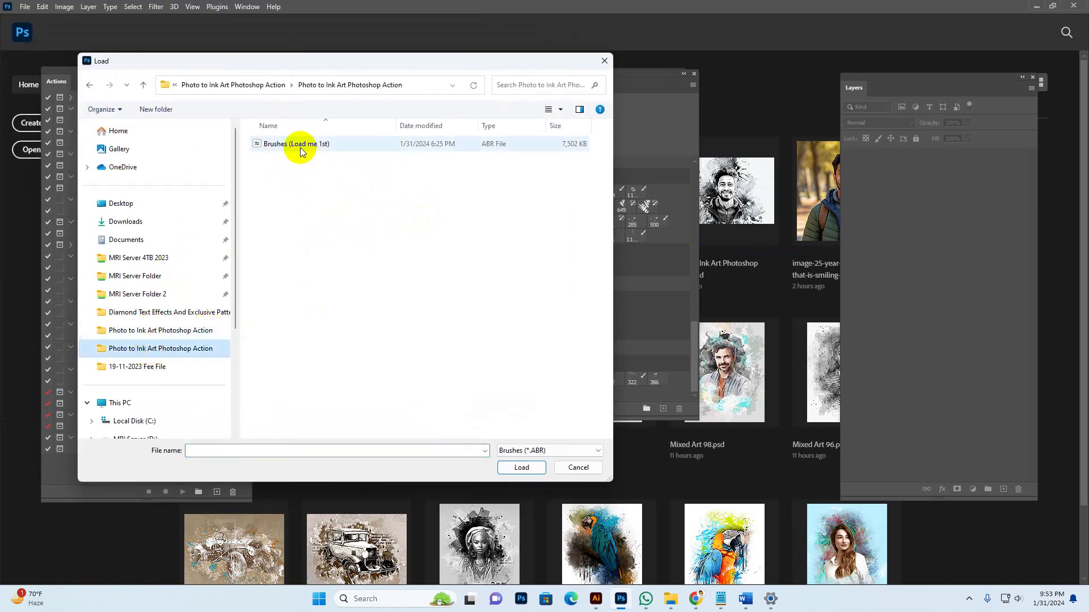
{"action": "left_click", "coordinate": [280, 152]}
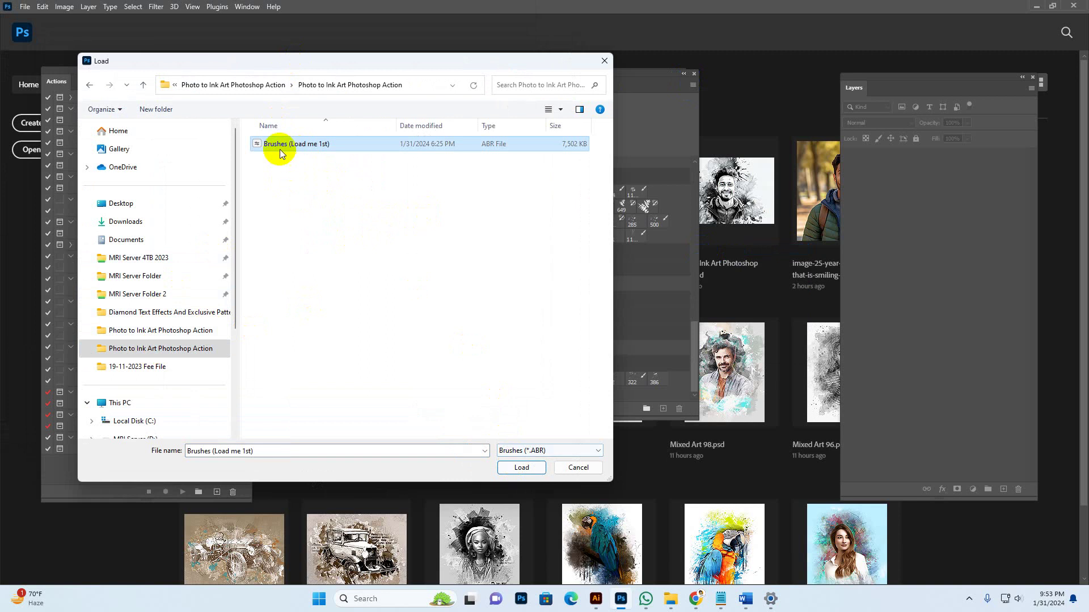
{"action": "left_click", "coordinate": [520, 468]}
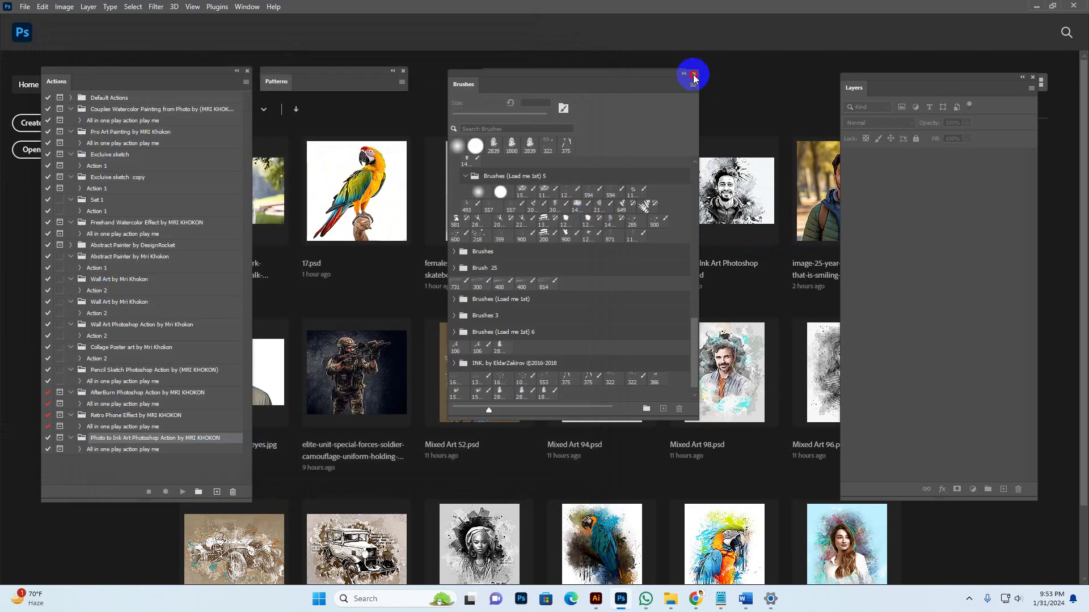
{"action": "left_click", "coordinate": [694, 74]}
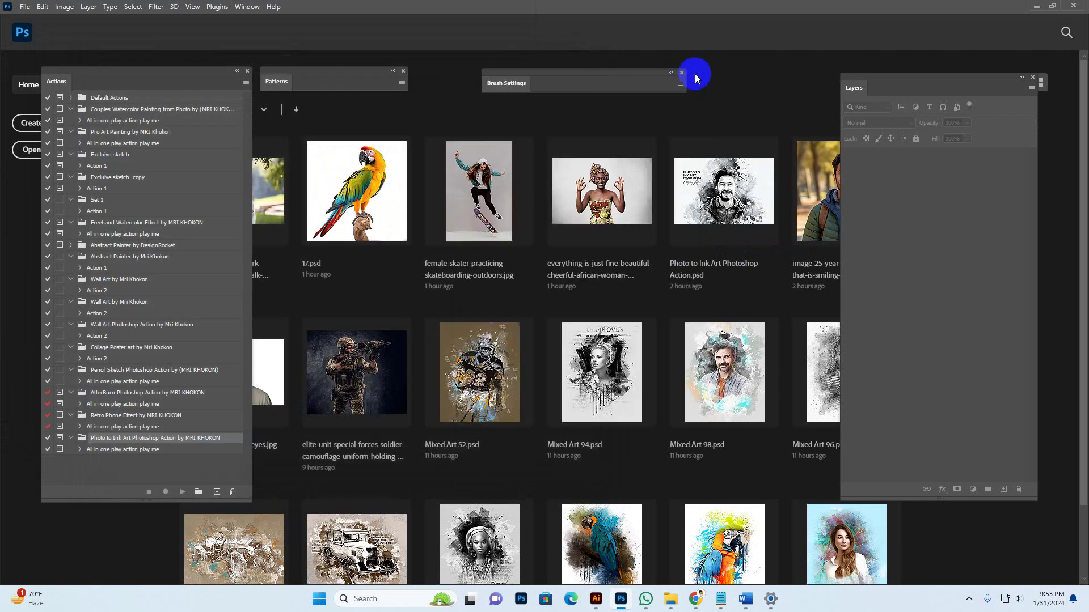
Import 'Patterns (Load me 1st)' through the Patterns panel menu, then close the panel
{"action": "left_click", "coordinate": [247, 7]}
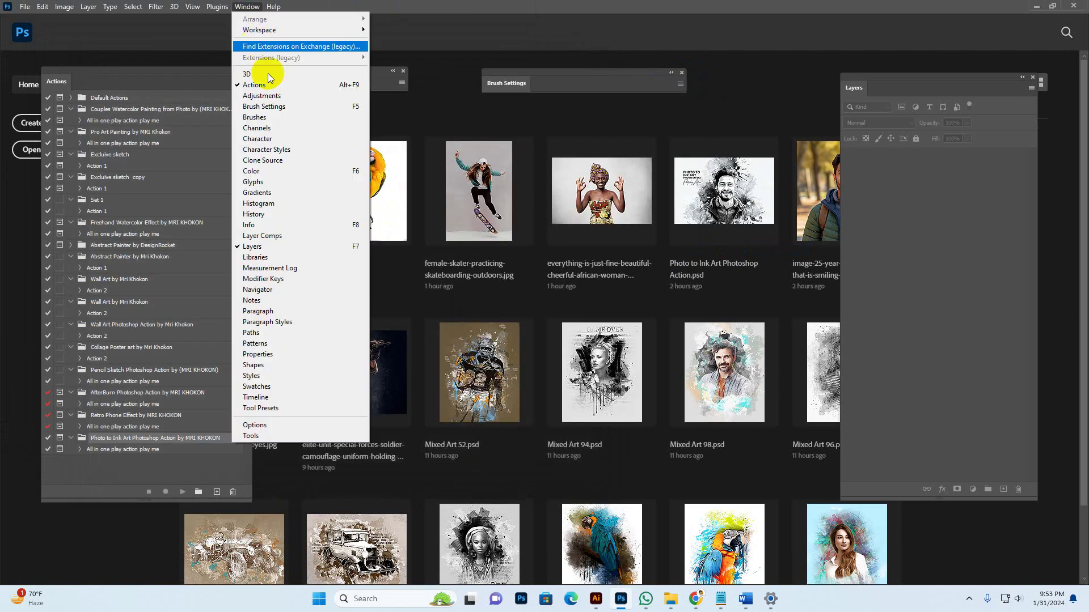
{"action": "left_click", "coordinate": [276, 343]}
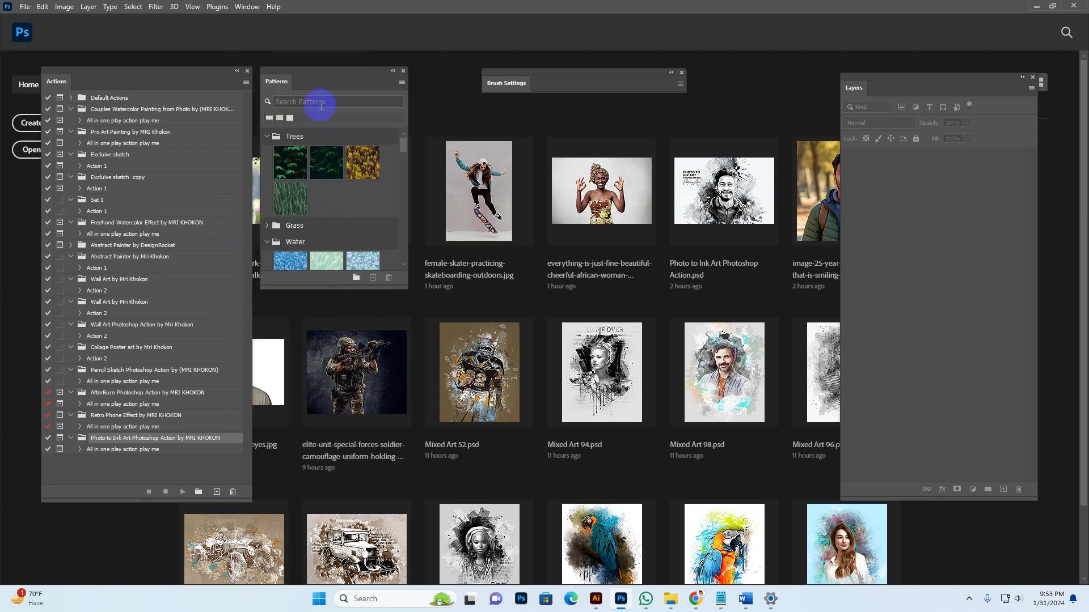
{"action": "left_click", "coordinate": [403, 87]}
{"action": "left_click", "coordinate": [440, 247]}
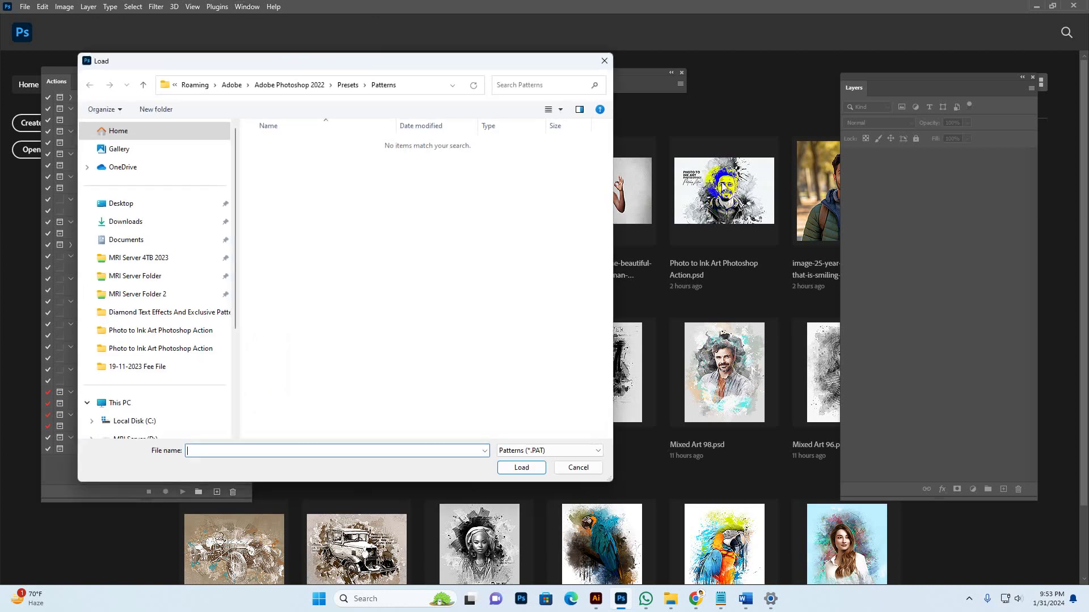
{"action": "left_click", "coordinate": [152, 348]}
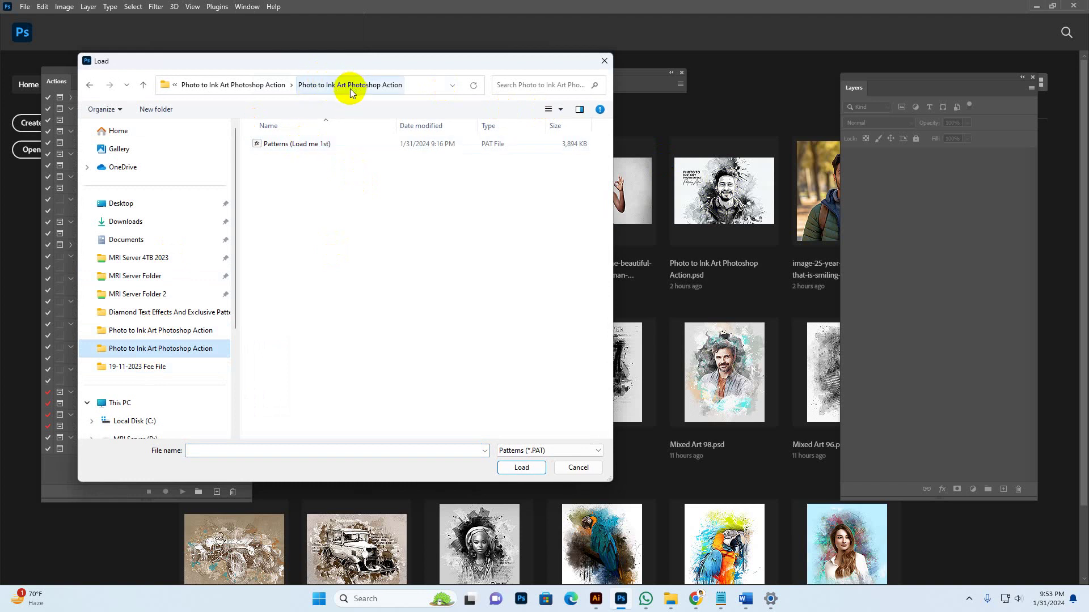
{"action": "left_click", "coordinate": [293, 145]}
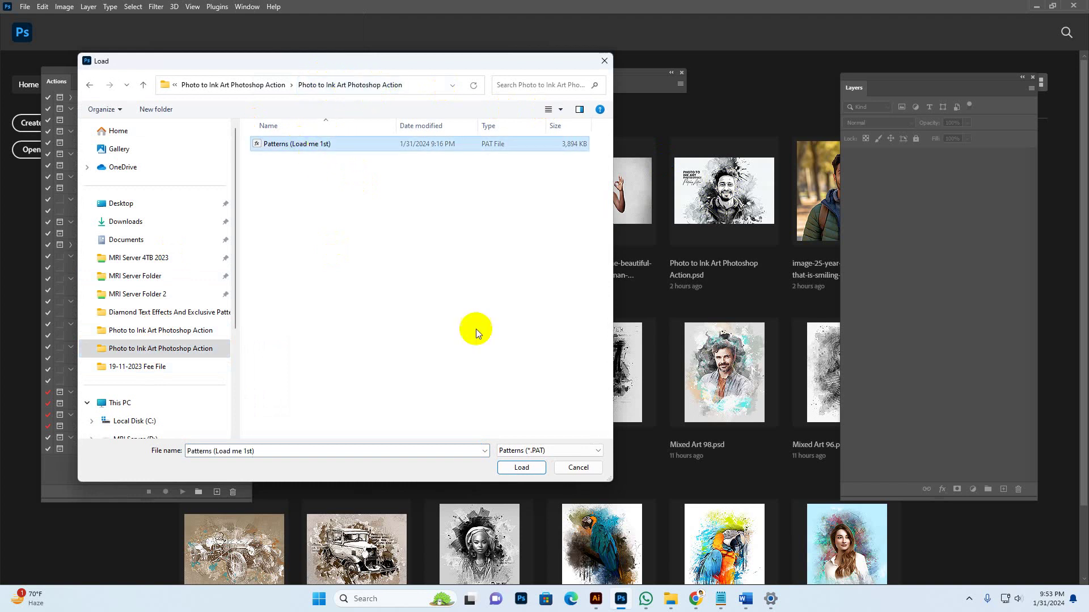
{"action": "left_click", "coordinate": [521, 467]}
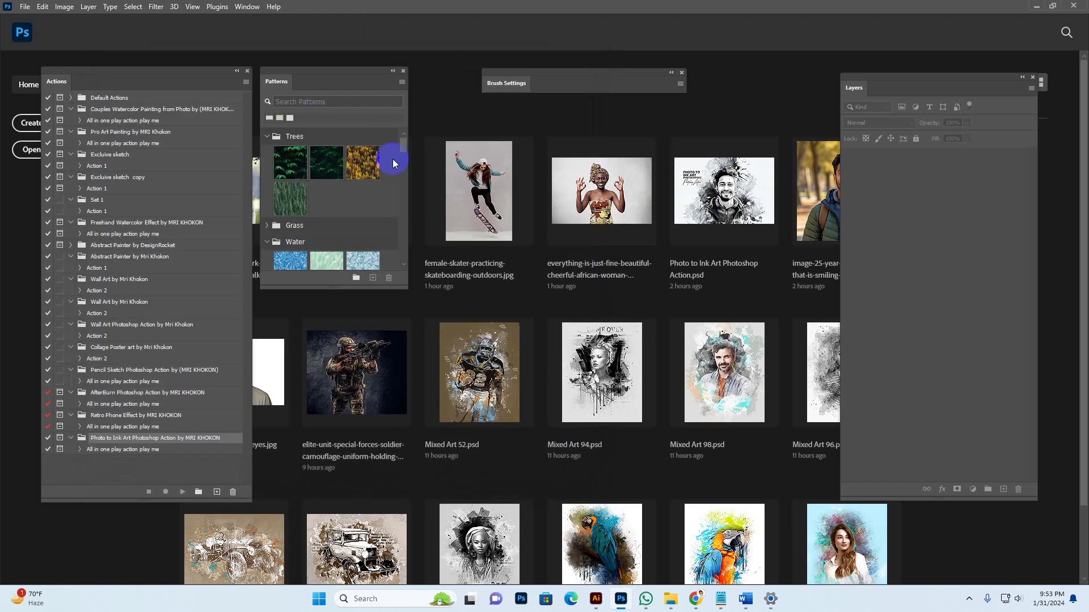
{"action": "left_click", "coordinate": [404, 70]}
{"action": "left_click", "coordinate": [249, 7]}
Reopen the Actions panel and dock it above the Layers panel
{"action": "left_click", "coordinate": [261, 85]}
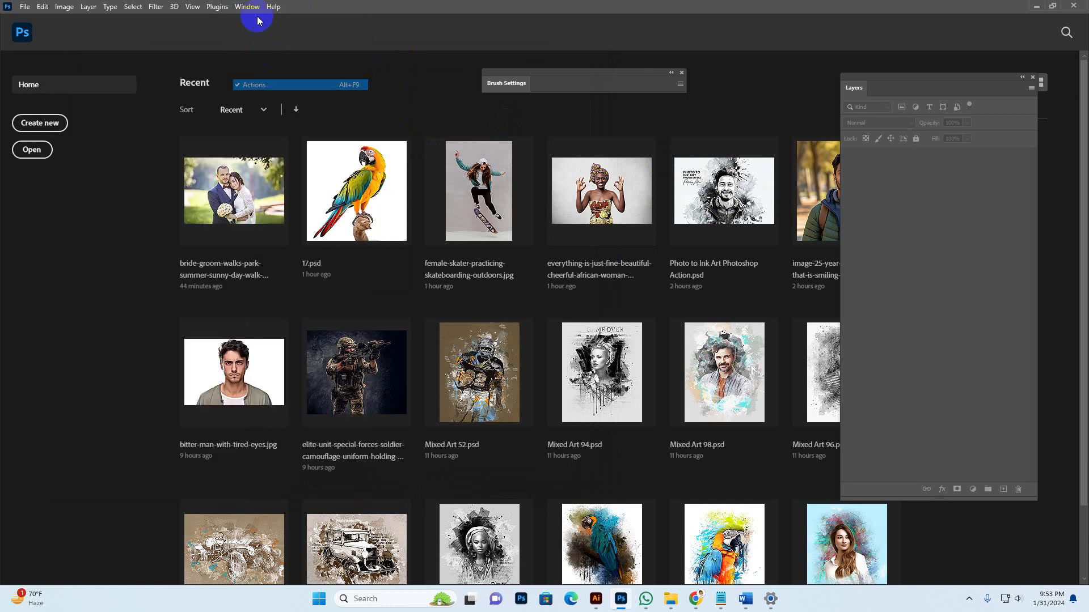
{"action": "left_click", "coordinate": [249, 6]}
{"action": "left_click", "coordinate": [266, 89]}
{"action": "left_click_drag", "start_coordinate": [85, 80], "coordinate": [134, 76]}
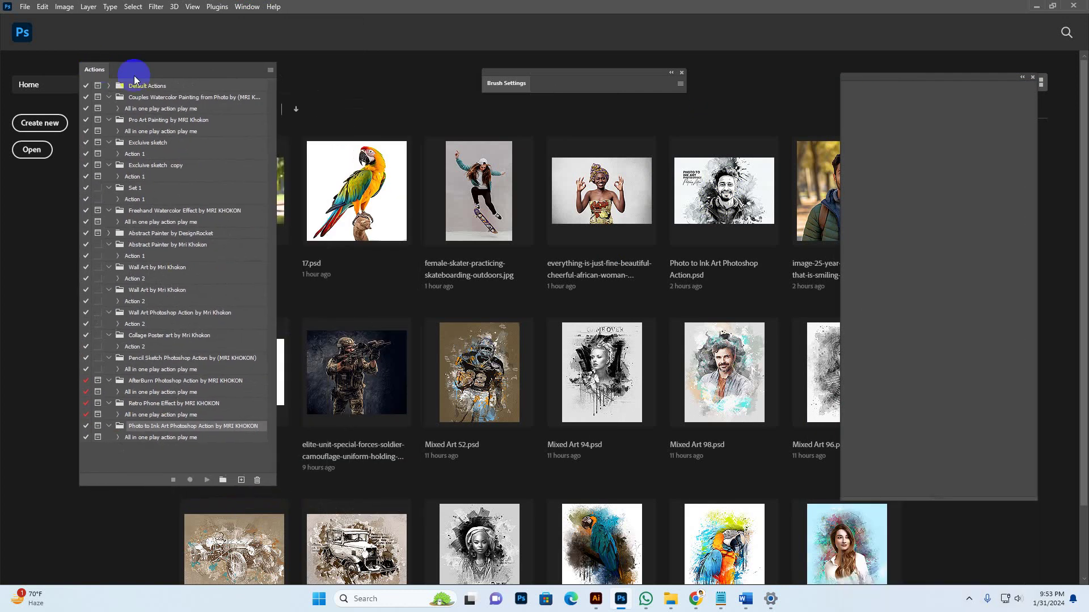
Load the Photo to Ink Art ATN action set and select 'All in one play action play me'
{"action": "left_click", "coordinate": [271, 73]}
{"action": "left_click", "coordinate": [315, 287]}
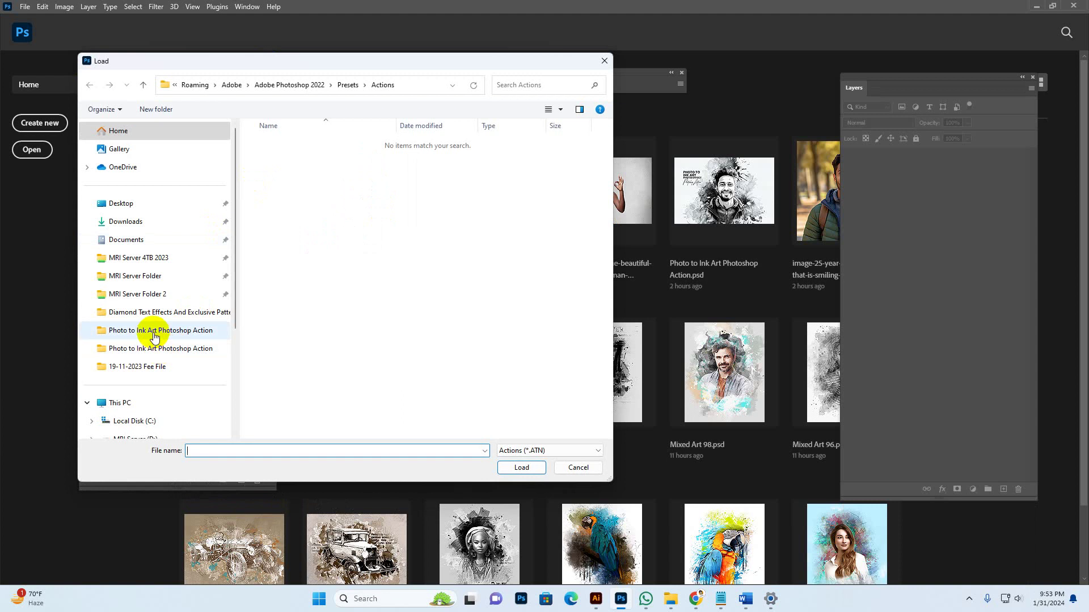
{"action": "left_click", "coordinate": [154, 336]}
{"action": "double_click", "coordinate": [298, 156]}
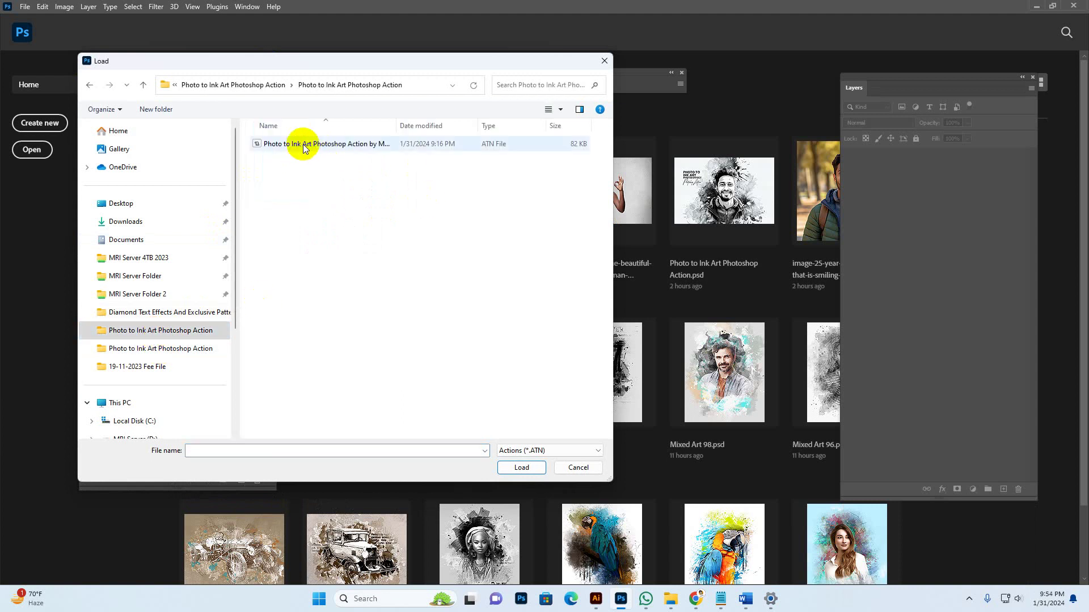
{"action": "left_click", "coordinate": [303, 144]}
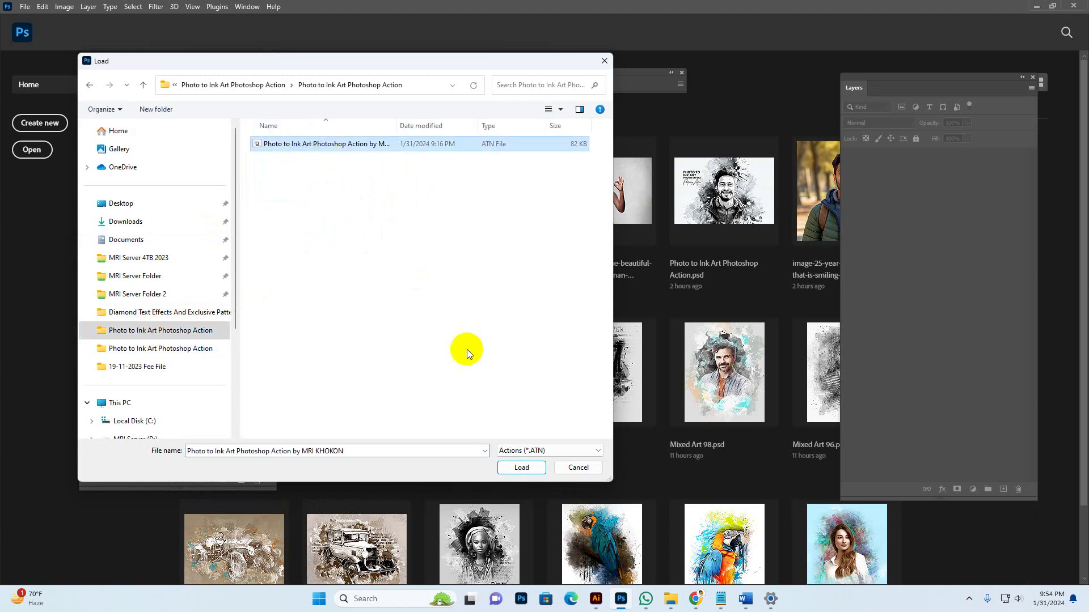
{"action": "left_click", "coordinate": [521, 467]}
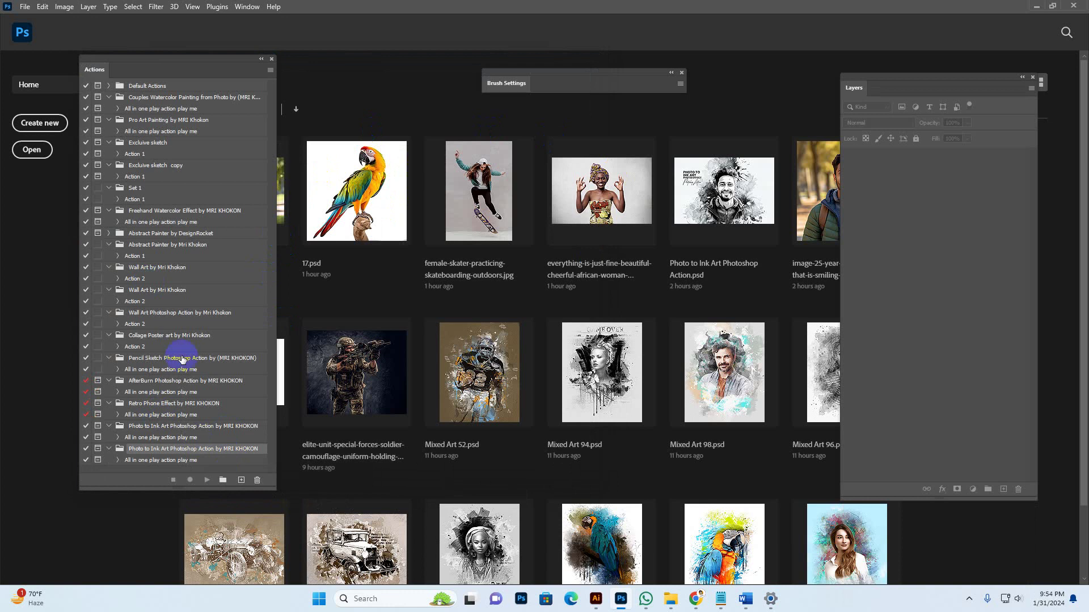
{"action": "left_click", "coordinate": [158, 461]}
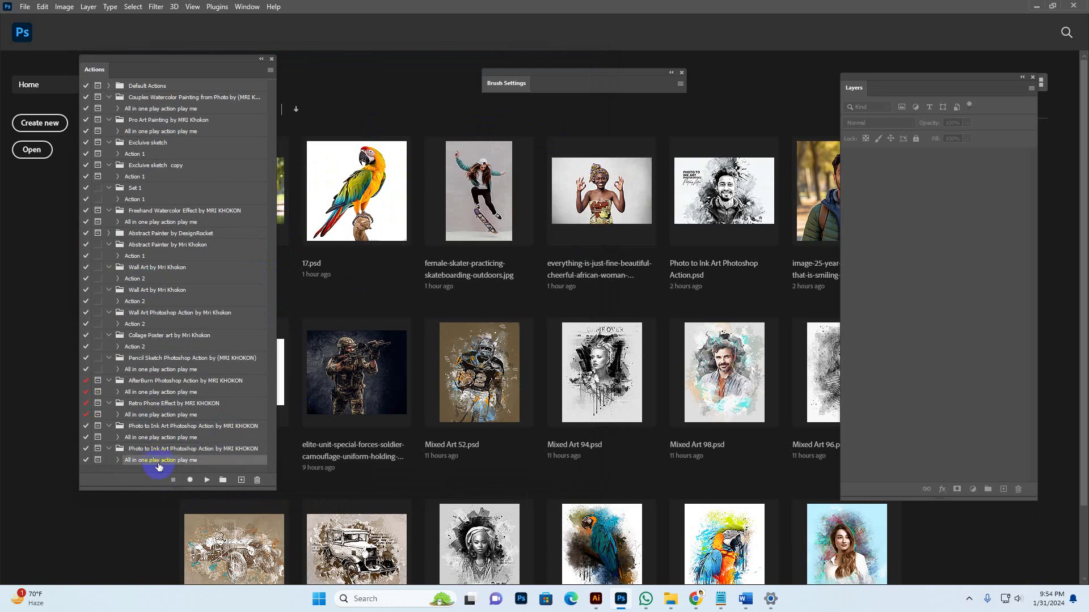
Drag image-25-year-old-indian-man-that-is-smiling-camera.jpg from Explorer onto Photoshop to open it
{"action": "mouse_move", "coordinate": [672, 597]}
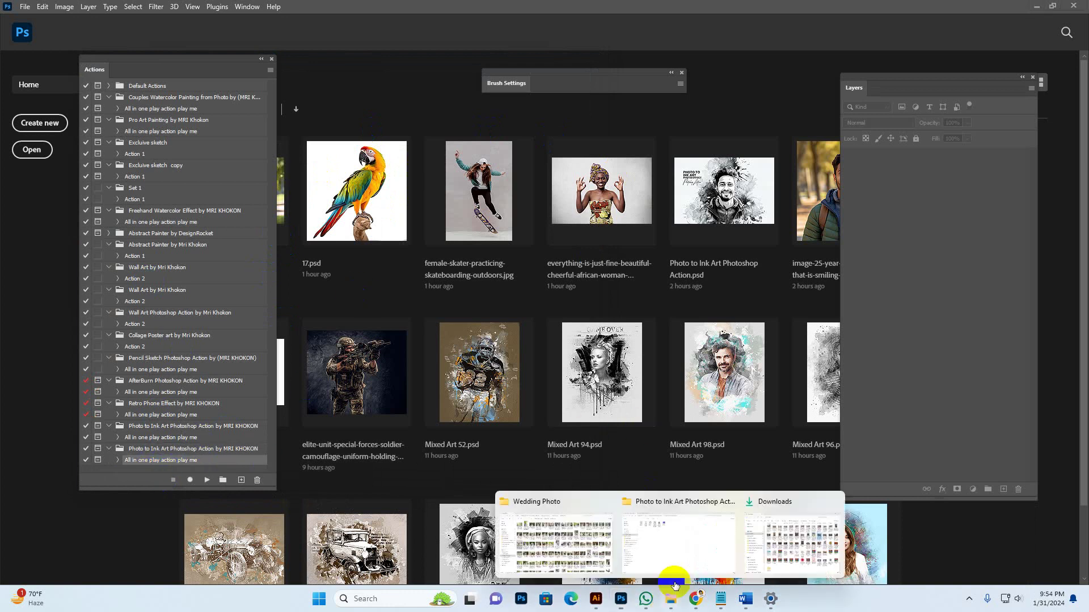
{"action": "left_click", "coordinate": [681, 549]}
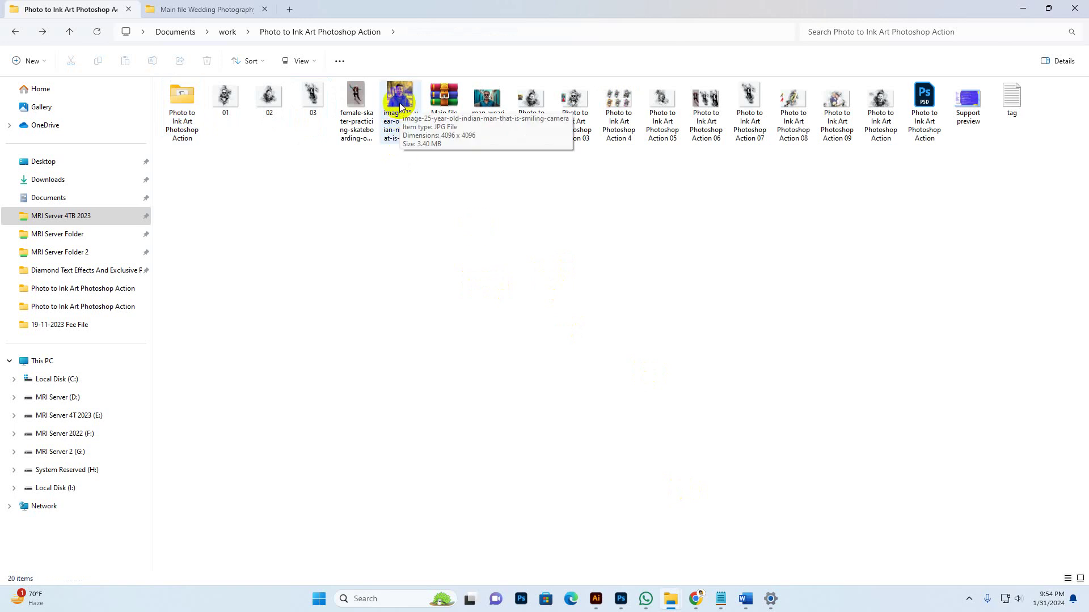
{"action": "left_click_drag", "start_coordinate": [399, 106], "coordinate": [708, 152]}
Crop outward on all four sides to extend the canvas to 5936 × 5600 px, then zoom in
{"action": "key", "text": "z"}
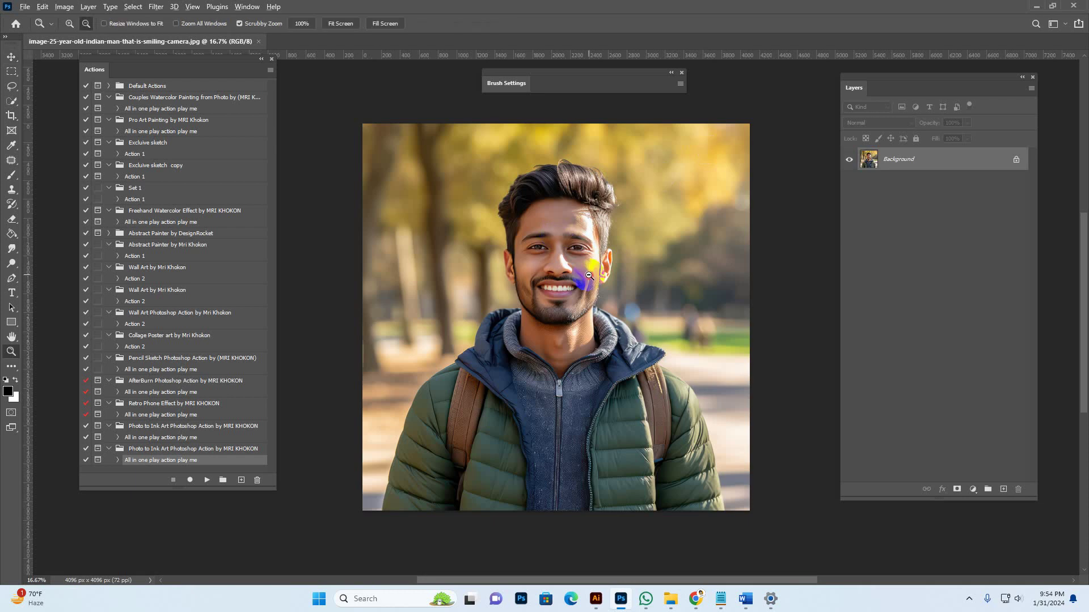
{"action": "left_click", "coordinate": [654, 228], "text": "alt"}
{"action": "left_click", "coordinate": [11, 115]}
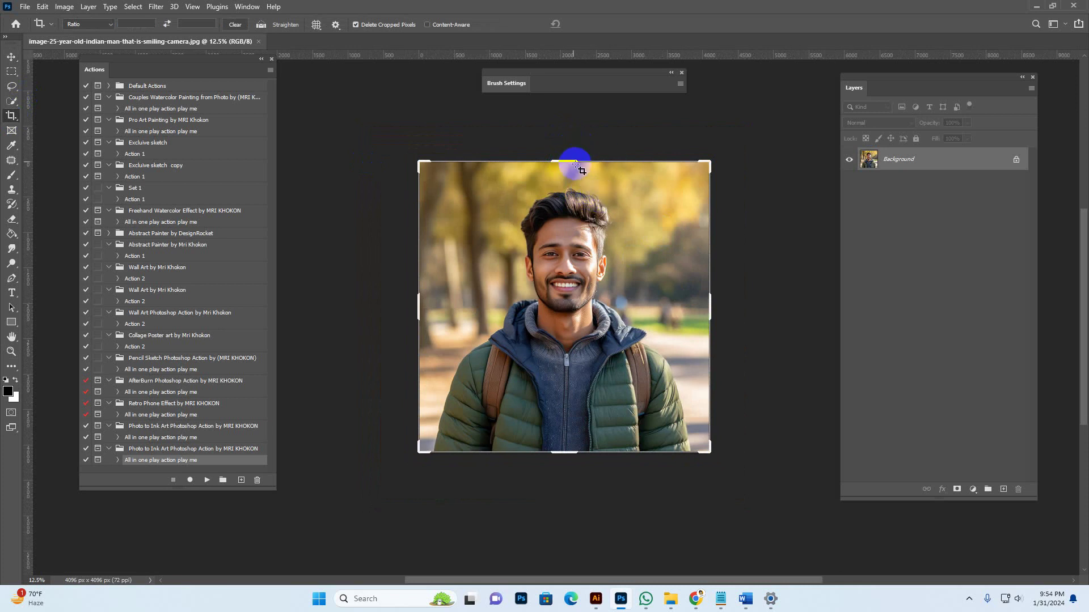
{"action": "left_click_drag", "start_coordinate": [564, 162], "coordinate": [565, 134]}
{"action": "left_click_drag", "start_coordinate": [565, 474], "coordinate": [575, 512]}
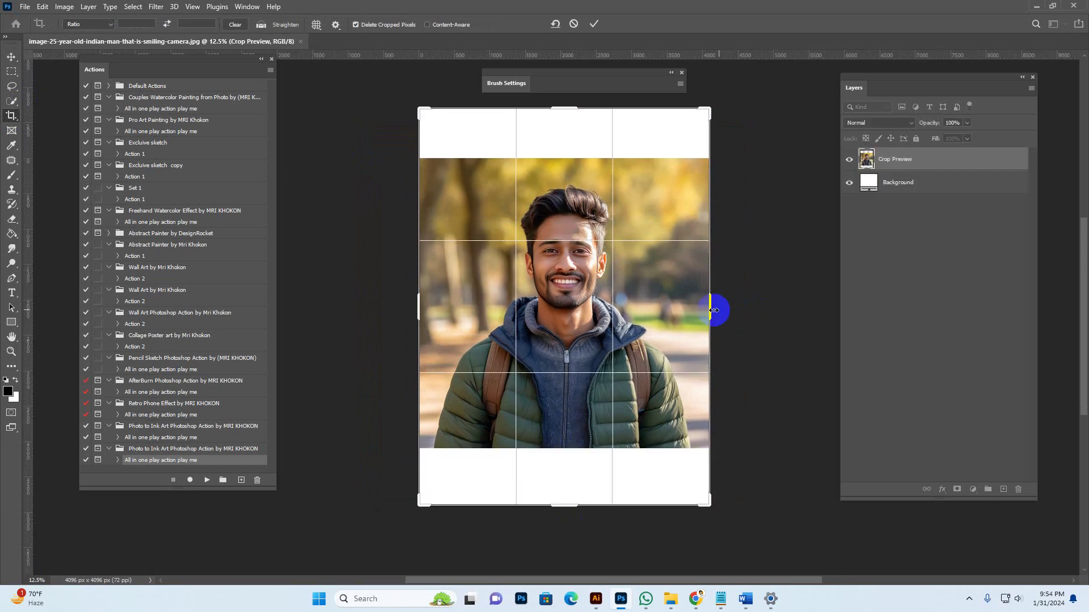
{"action": "left_click_drag", "start_coordinate": [713, 309], "coordinate": [735, 314]}
{"action": "left_click_drag", "start_coordinate": [376, 309], "coordinate": [367, 306]}
{"action": "left_click_drag", "start_coordinate": [765, 306], "coordinate": [770, 306]}
{"action": "left_click_drag", "start_coordinate": [359, 301], "coordinate": [353, 301]}
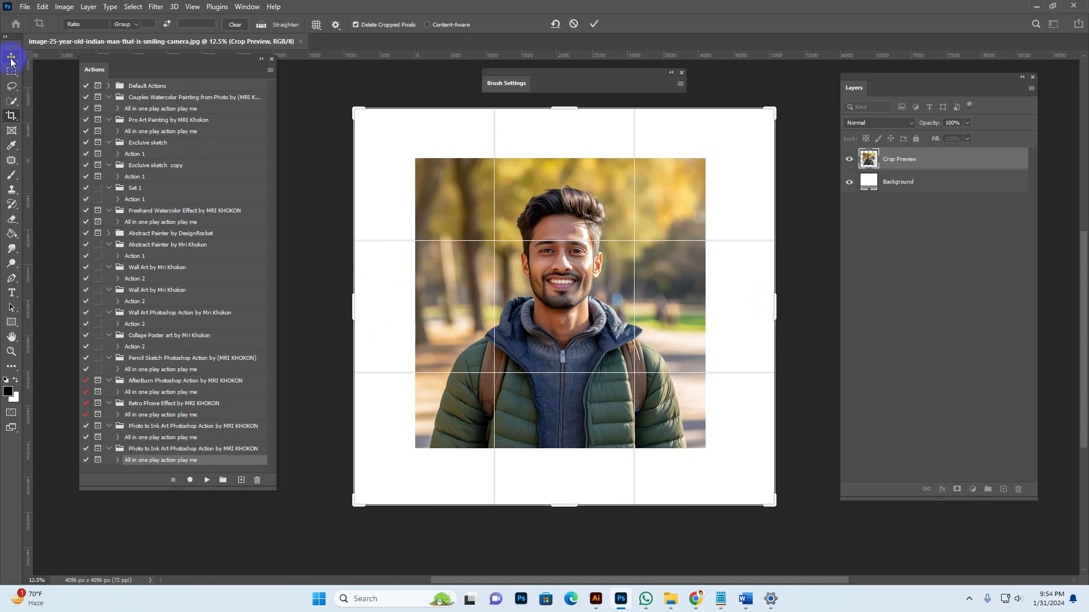
{"action": "key", "text": "Return"}
{"action": "key", "text": "z"}
{"action": "left_click", "coordinate": [661, 246]}
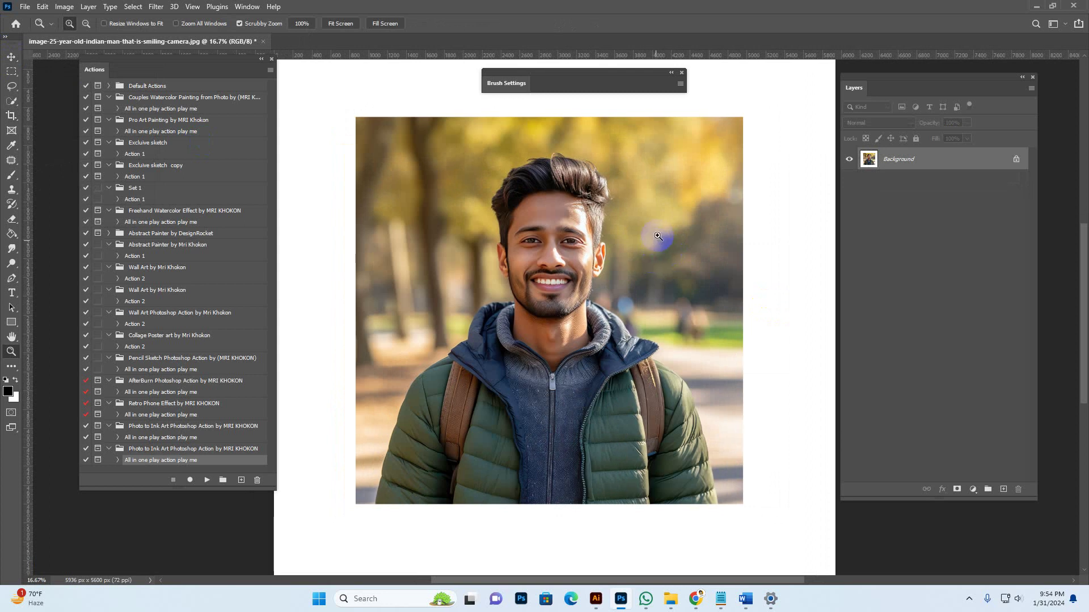
{"action": "left_click_drag", "start_coordinate": [1034, 497], "coordinate": [989, 499]}
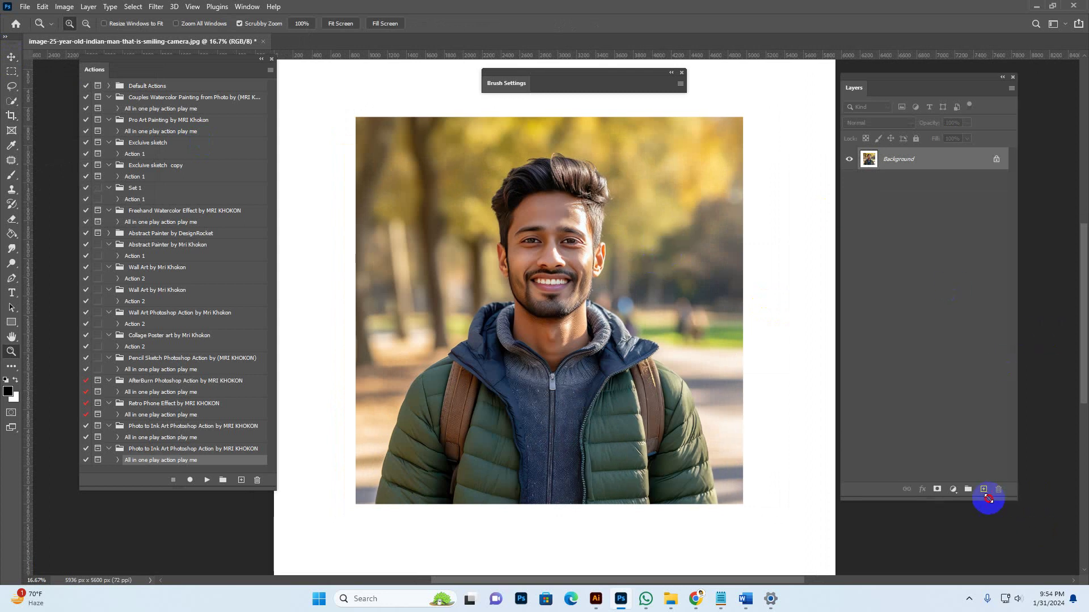
{"action": "left_click", "coordinate": [882, 166]}
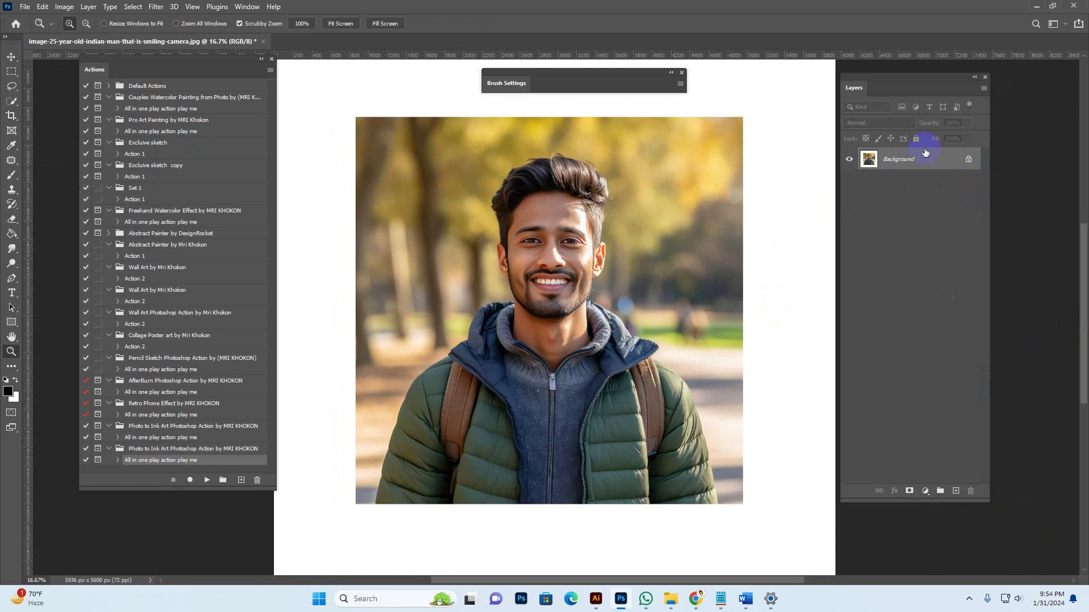
{"action": "left_click", "coordinate": [901, 158]}
{"action": "double_click", "coordinate": [935, 165]}
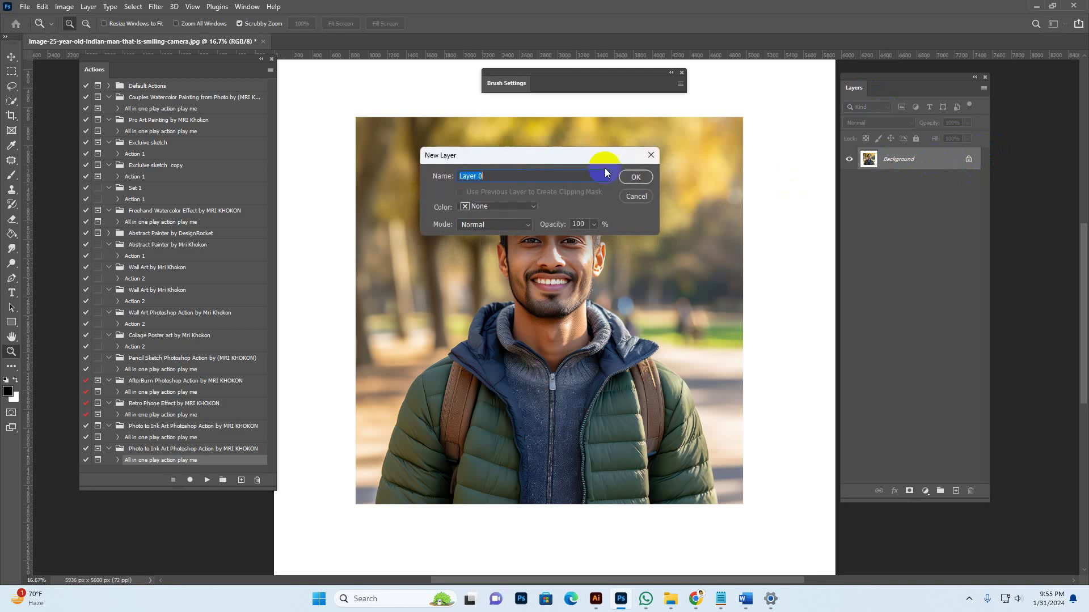
{"action": "key", "text": "Return"}
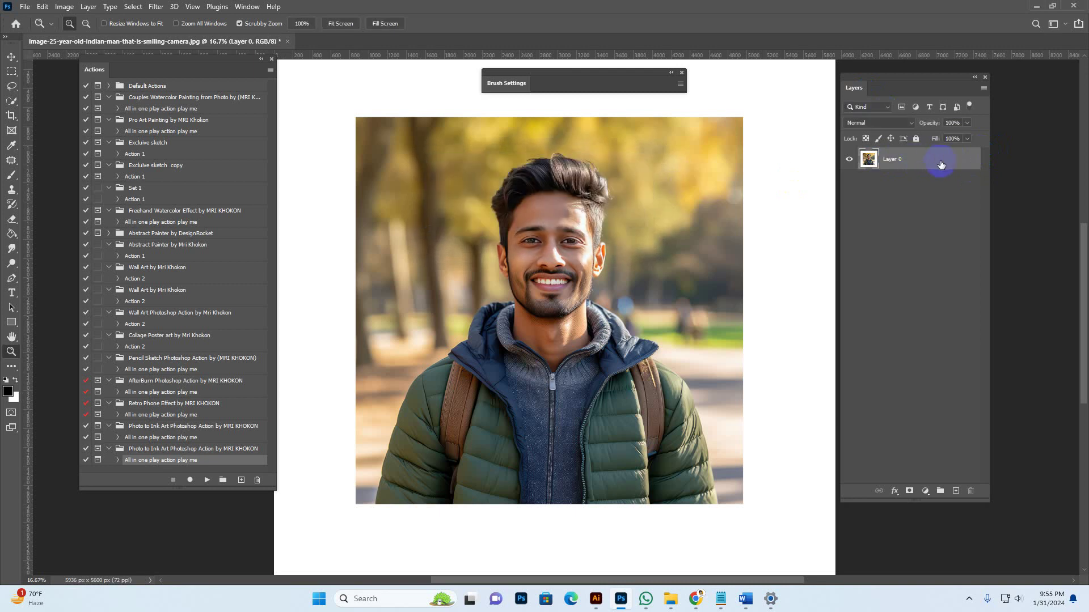
{"action": "right_click", "coordinate": [939, 161]}
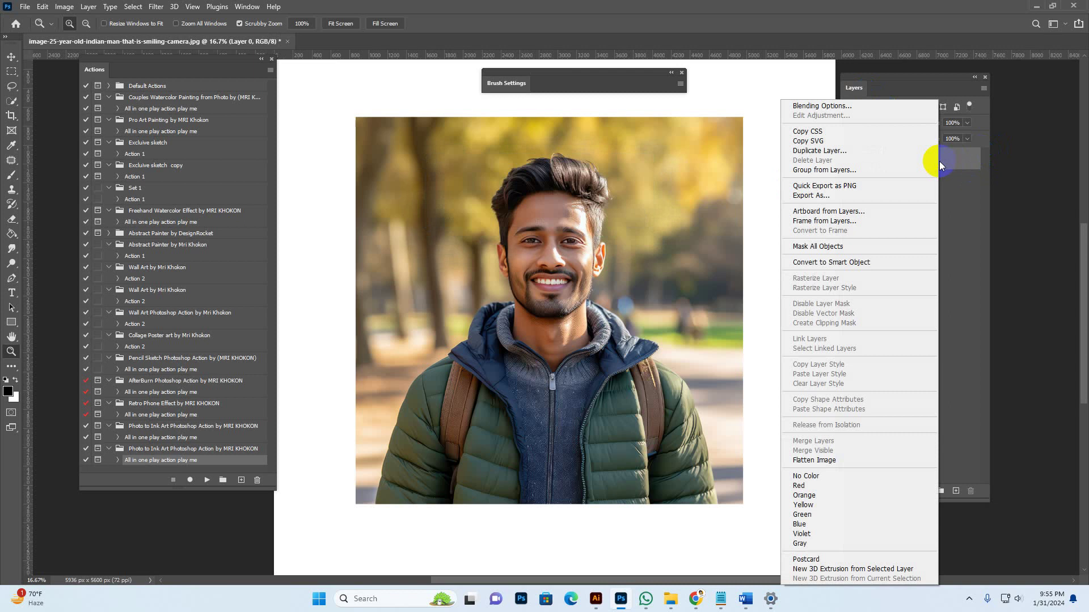
{"action": "left_click", "coordinate": [839, 460]}
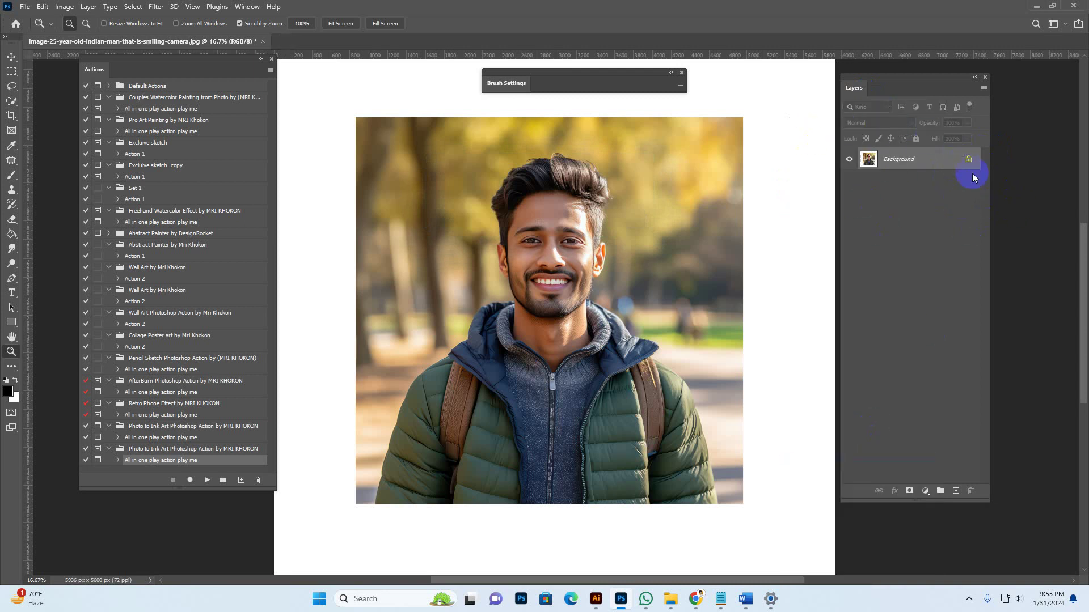
Choose the Quick Selection Tool and move the Actions panel away from the canvas
{"action": "left_click", "coordinate": [12, 102]}
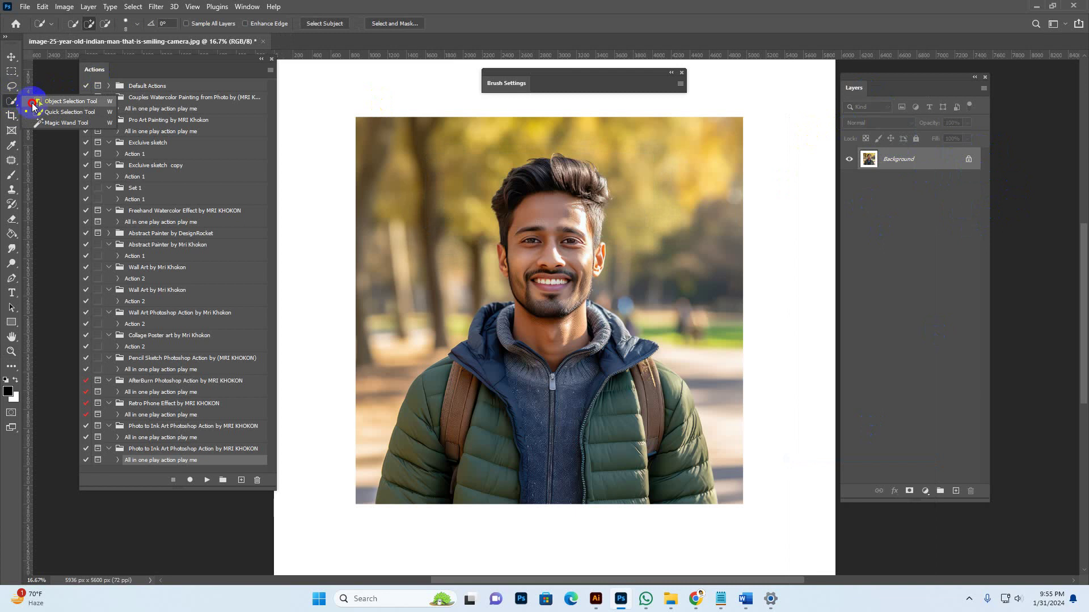
{"action": "left_click", "coordinate": [39, 110]}
{"action": "left_click_drag", "start_coordinate": [191, 72], "coordinate": [172, 84]}
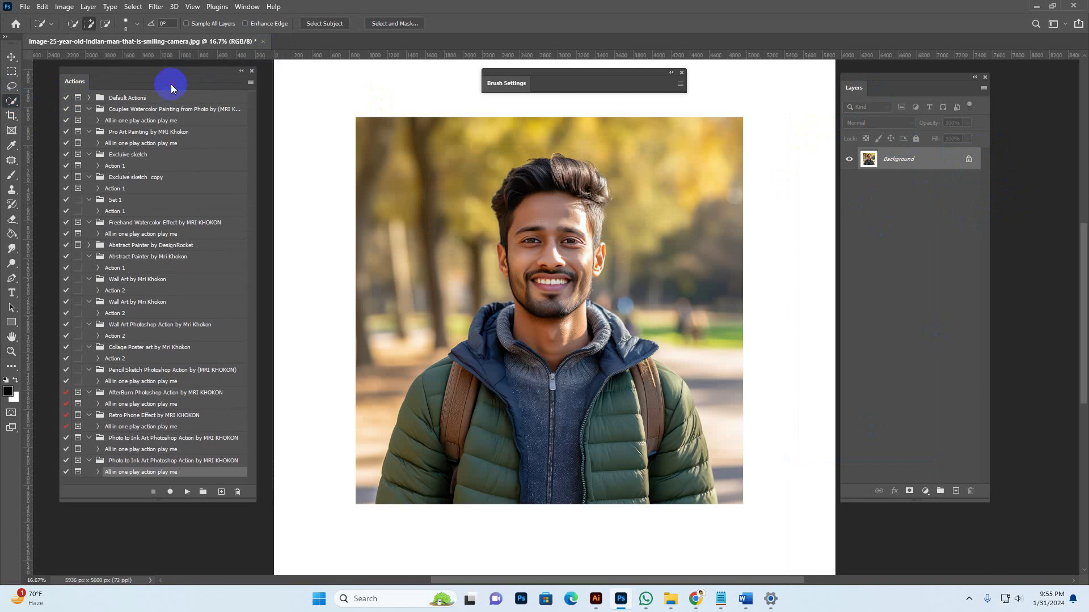
Check the image colour mode under the Image menu without changing it
{"action": "left_click", "coordinate": [64, 7]}
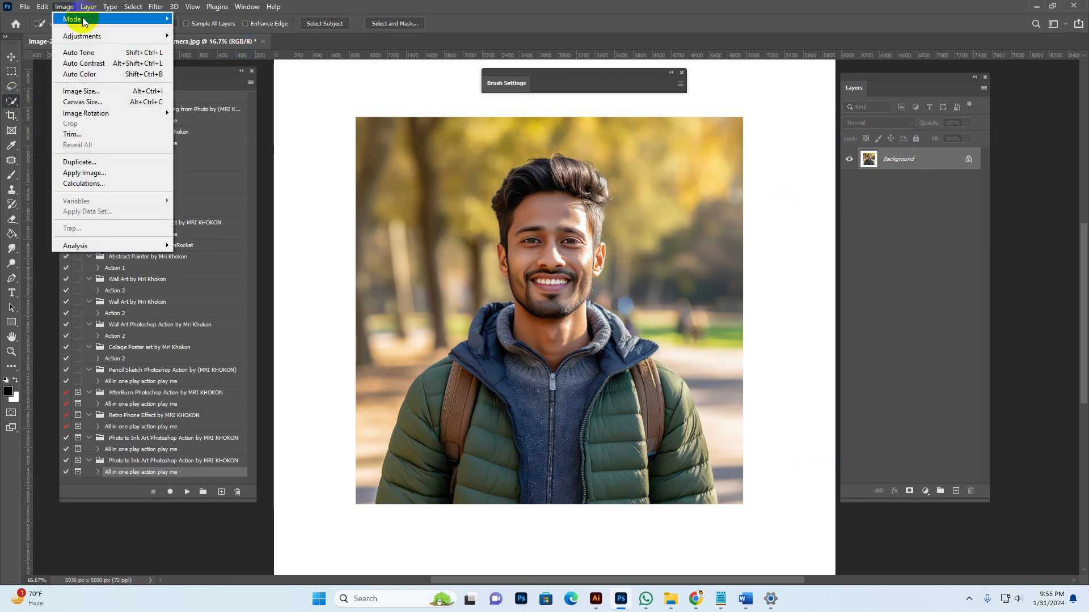
{"action": "mouse_move", "coordinate": [85, 19]}
{"action": "left_click", "coordinate": [197, 62]}
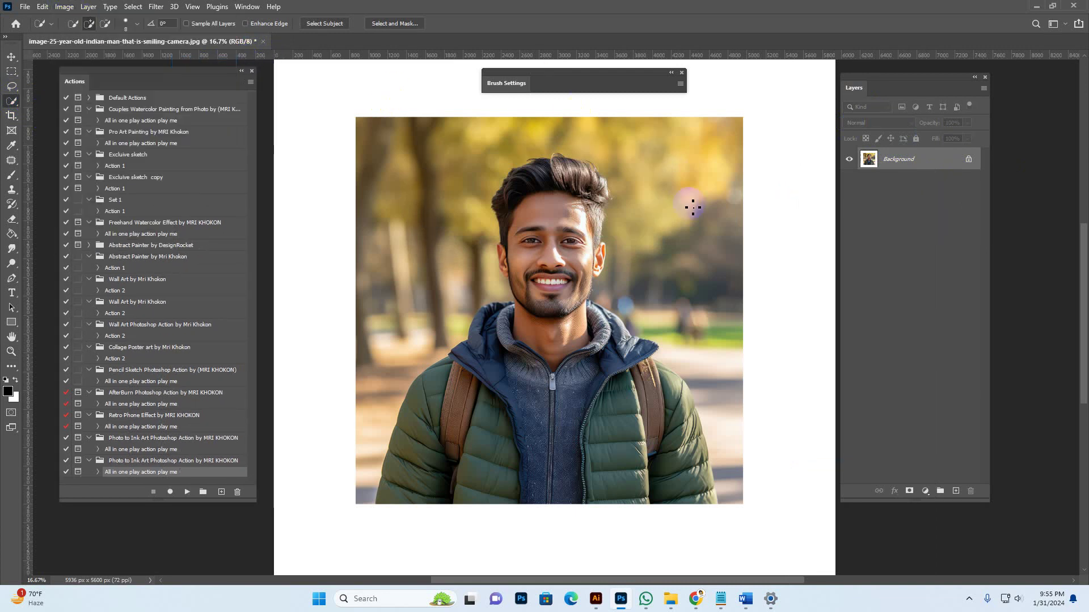
Keep Quick Selection active and use Select Subject to select the man
{"action": "right_click", "coordinate": [12, 102]}
{"action": "left_click", "coordinate": [44, 113]}
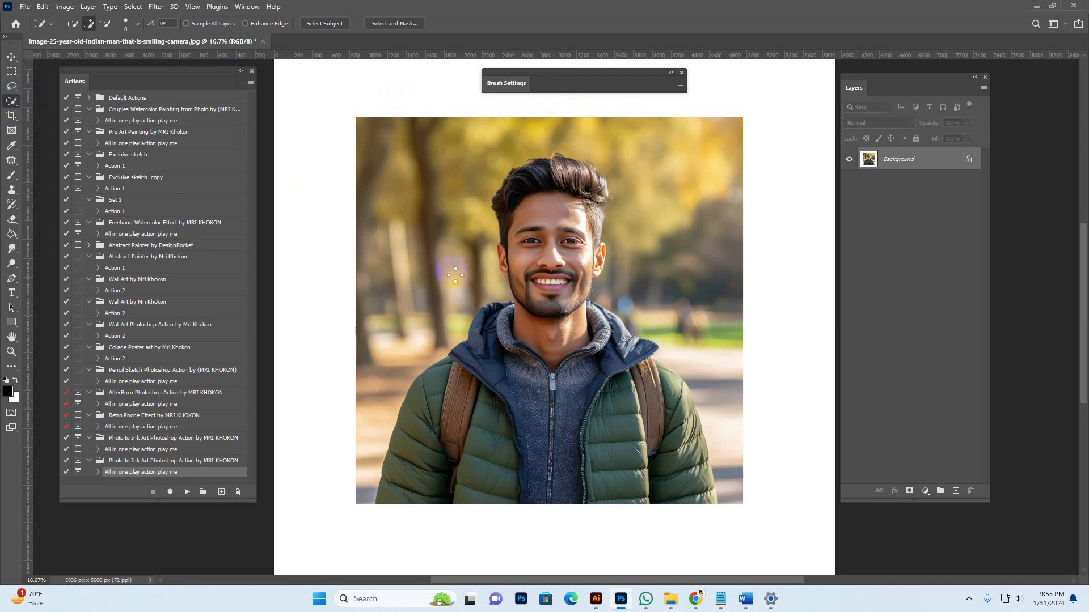
{"action": "right_click", "coordinate": [11, 102]}
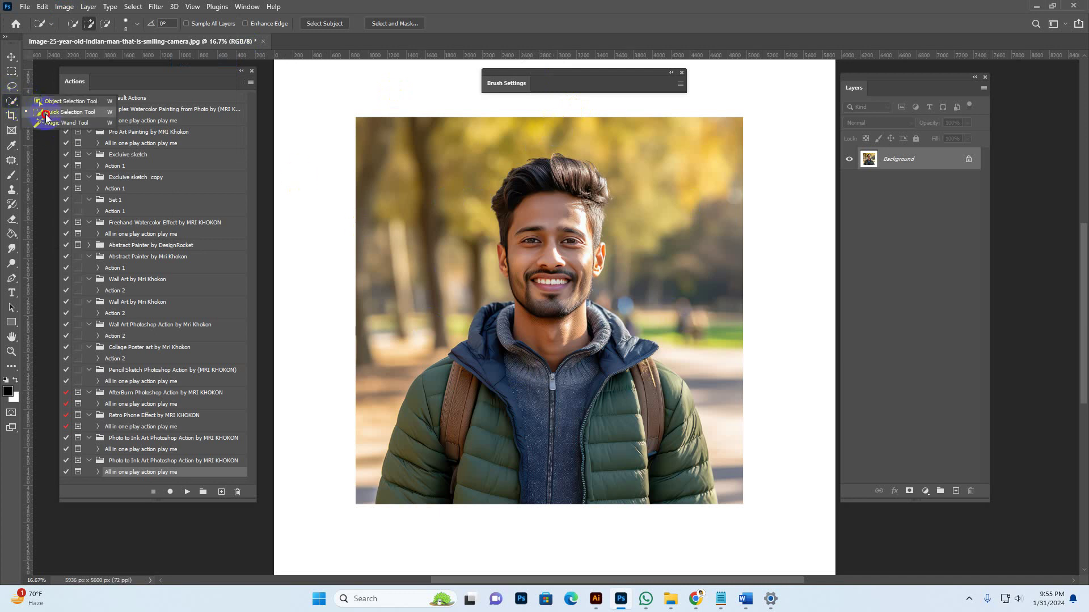
{"action": "left_click", "coordinate": [46, 114]}
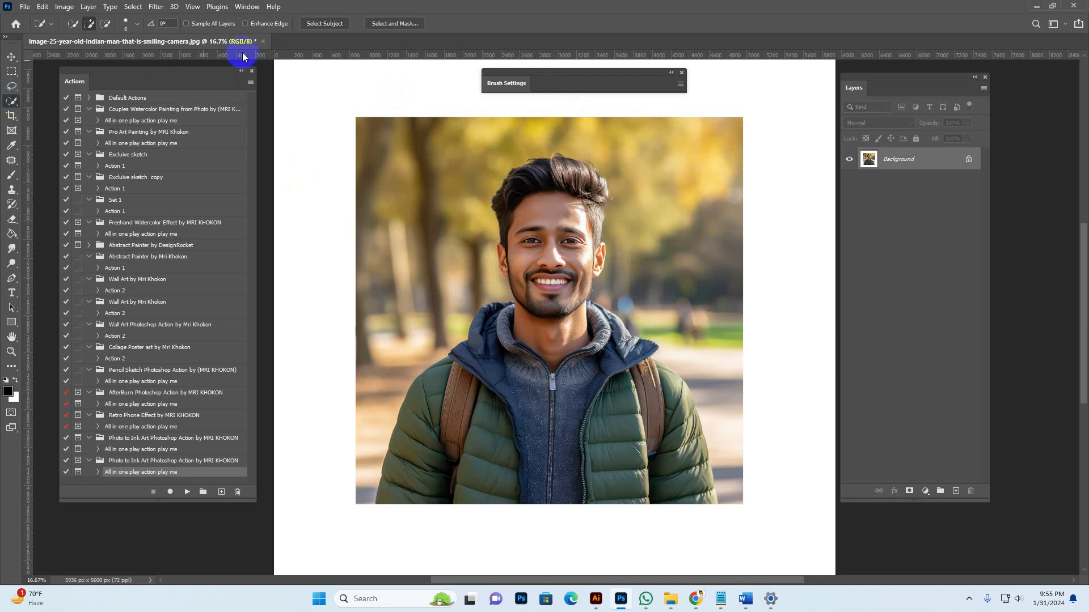
{"action": "left_click", "coordinate": [334, 26]}
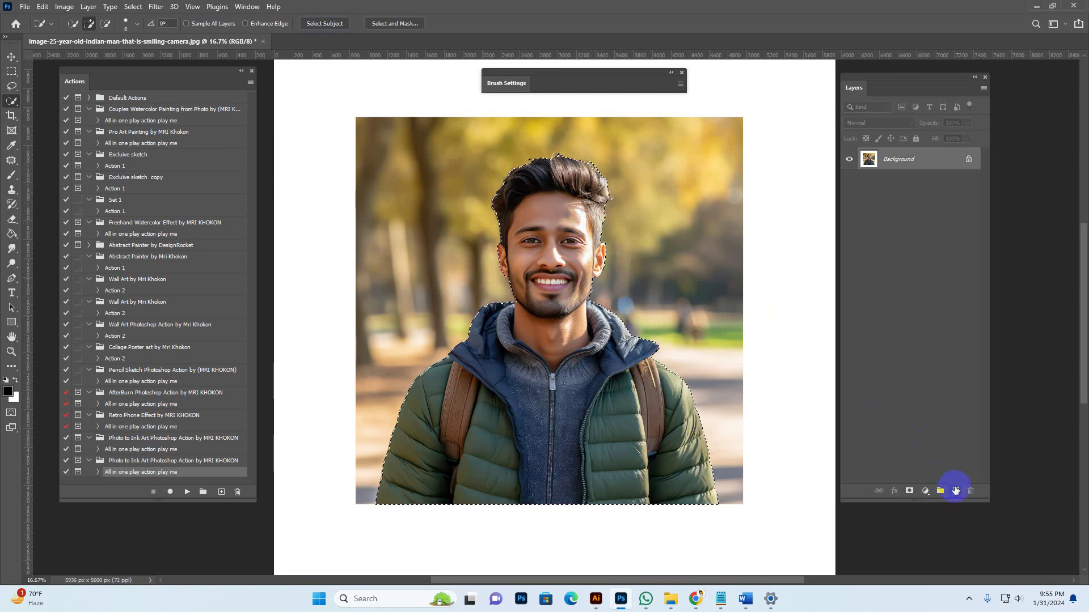
Add a new empty layer above Background and set the foreground colour to pure red
{"action": "left_click", "coordinate": [956, 490]}
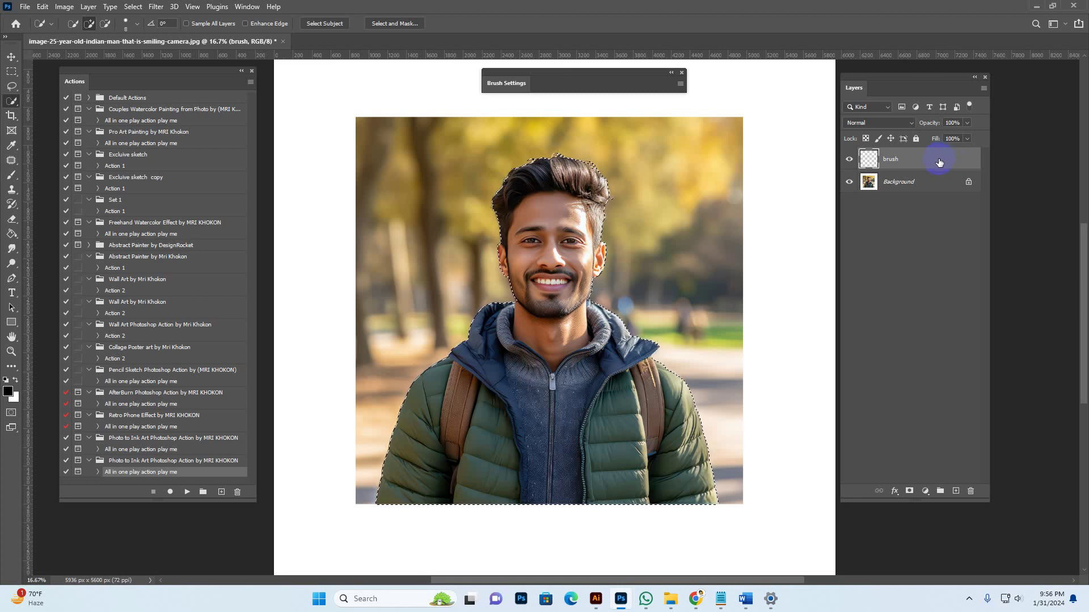
{"action": "left_click_drag", "start_coordinate": [12, 175], "coordinate": [40, 177]}
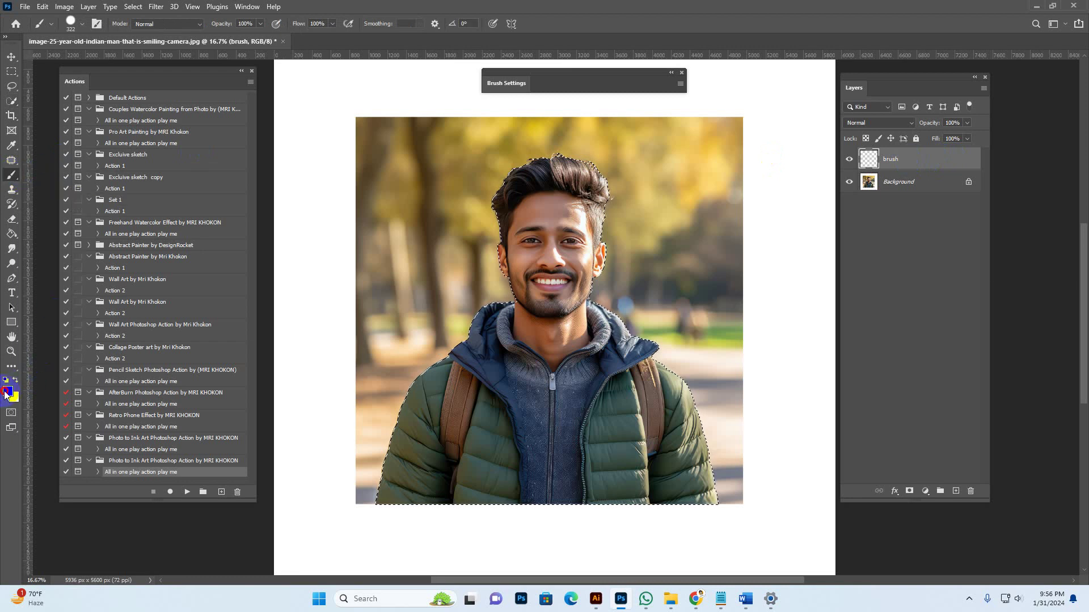
{"action": "left_click", "coordinate": [7, 391]}
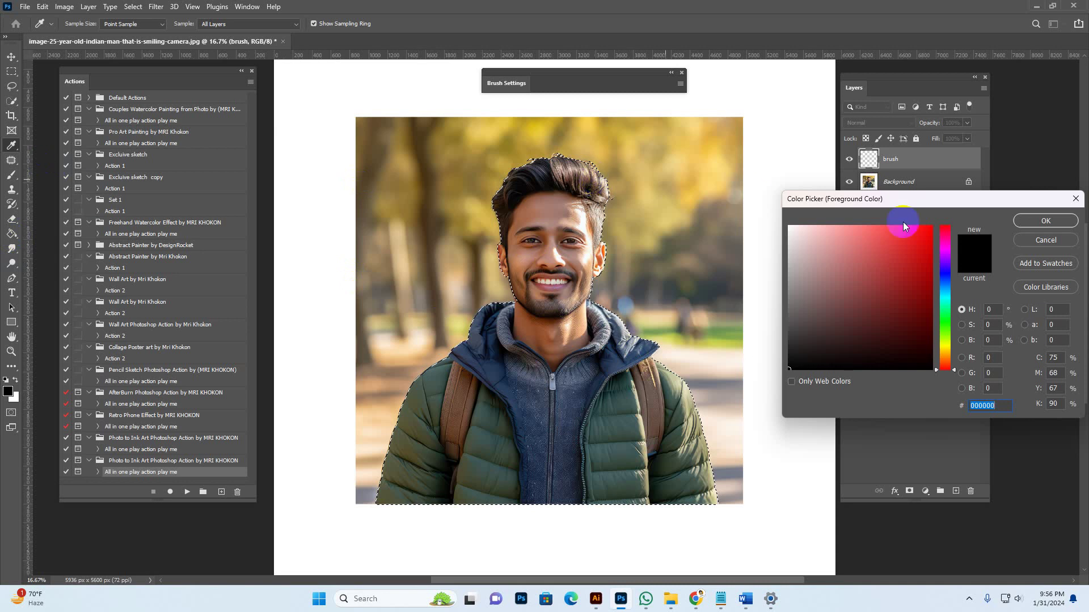
{"action": "left_click", "coordinate": [931, 226]}
{"action": "left_click", "coordinate": [1045, 221]}
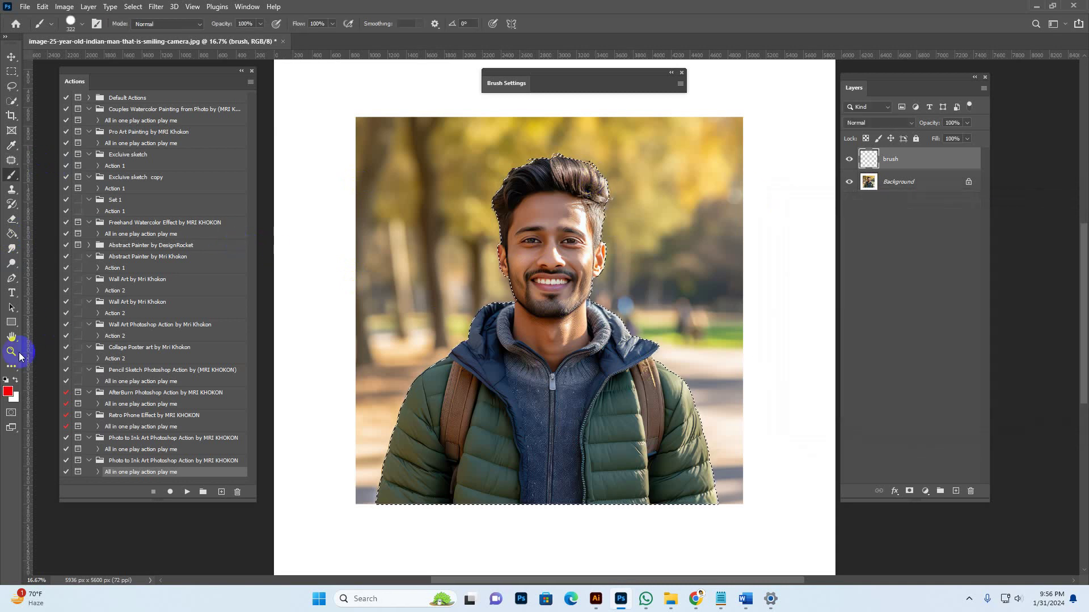
Pick the soft round brush at 322 px with 0% hardness from the Brush Preset picker
{"action": "left_click", "coordinate": [23, 177]}
{"action": "right_click", "coordinate": [12, 179]}
{"action": "left_click", "coordinate": [57, 183]}
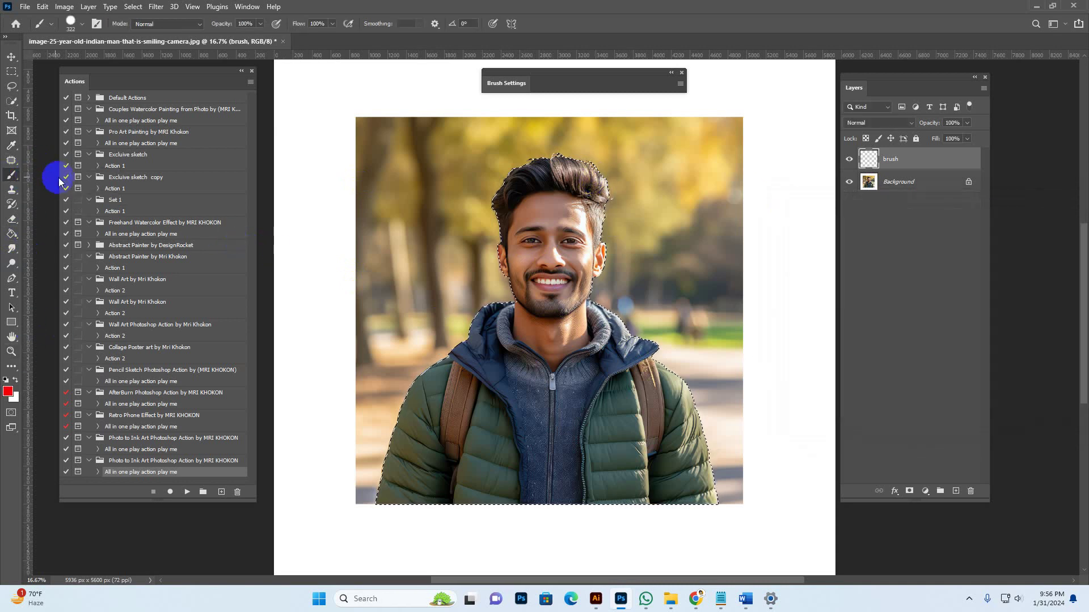
{"action": "left_click", "coordinate": [76, 26]}
{"action": "left_click", "coordinate": [209, 154]}
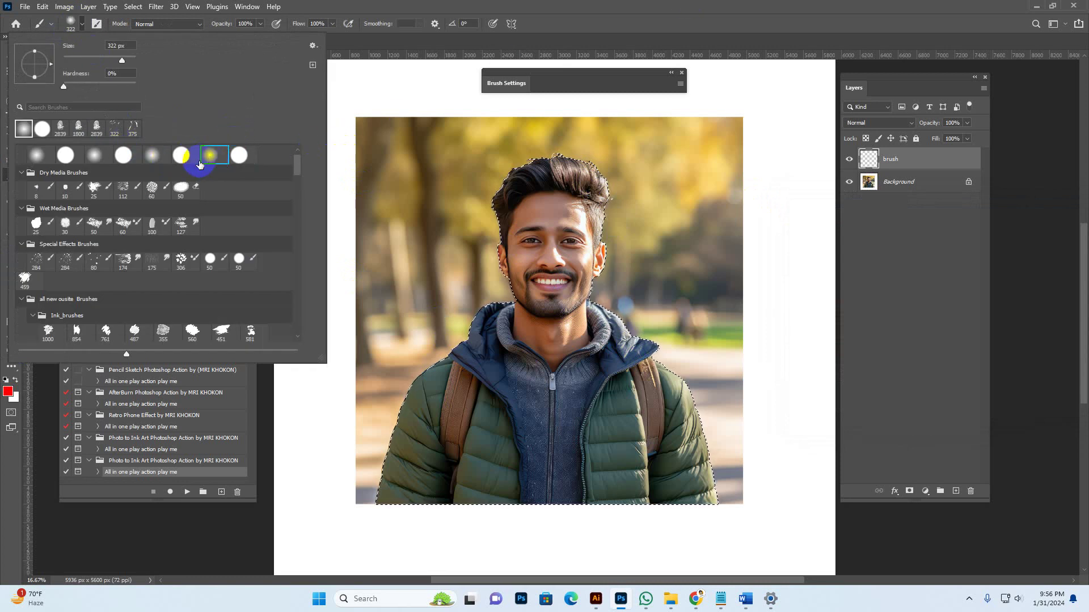
{"action": "scroll", "coordinate": [227, 168], "scroll_direction": "up", "scroll_amount": 1}
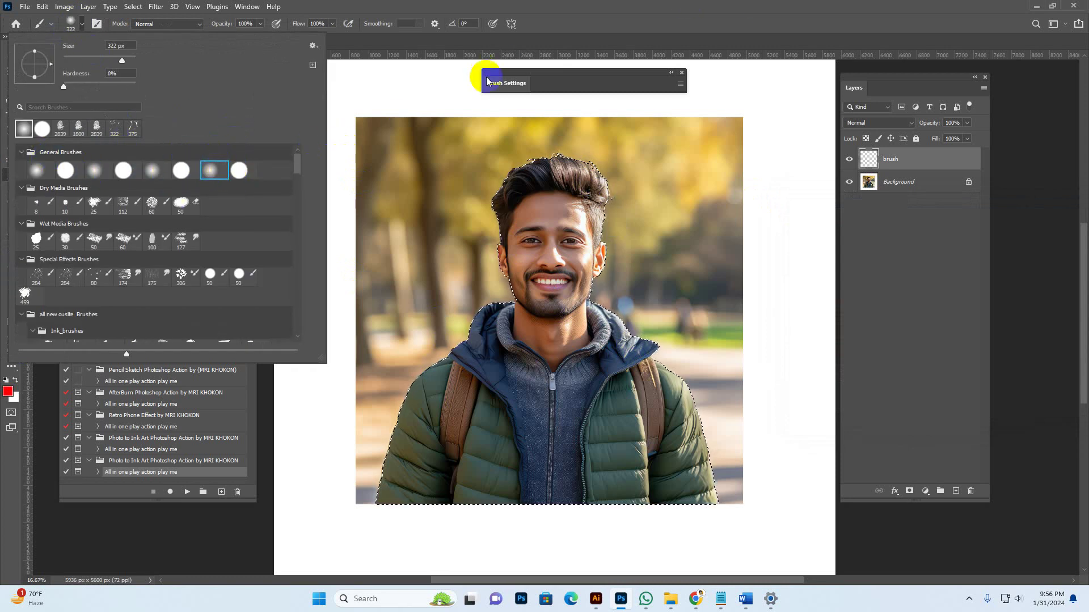
{"action": "left_click", "coordinate": [1, 365]}
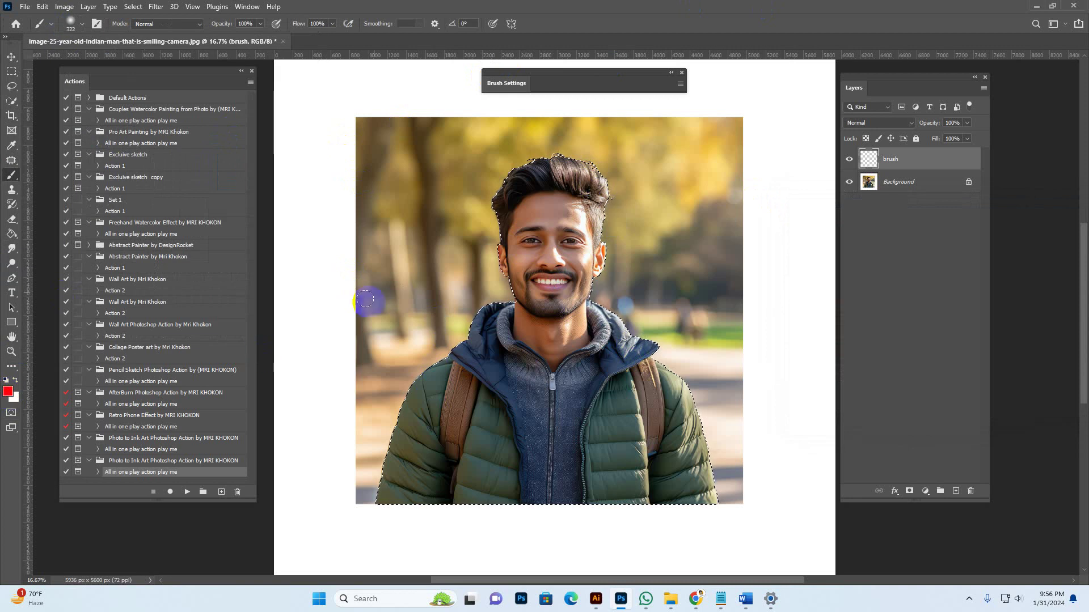
Paint the hair, upper face, mouth and chin red, resizing the brush with [ and ]
{"action": "mouse_move", "coordinate": [578, 191]}
{"action": "left_mouse_down"}
{"action": "mouse_move", "coordinate": [569, 213]}
{"action": "mouse_move", "coordinate": [595, 181]}
{"action": "left_mouse_up"}
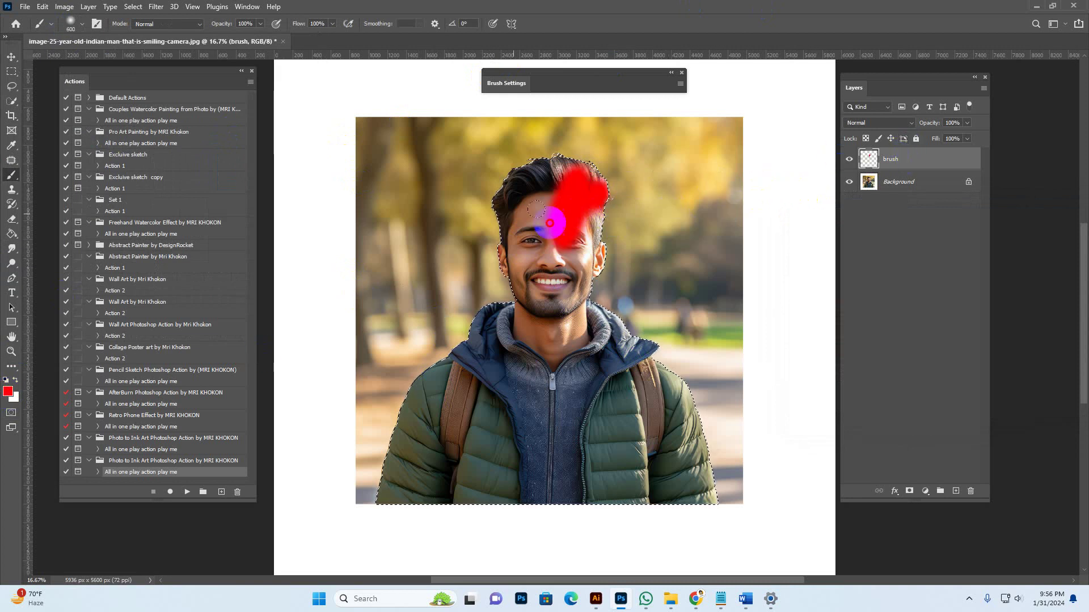
{"action": "mouse_move", "coordinate": [554, 218]}
{"action": "left_mouse_down"}
{"action": "mouse_move", "coordinate": [523, 219]}
{"action": "mouse_move", "coordinate": [590, 143]}
{"action": "mouse_move", "coordinate": [620, 221]}
{"action": "mouse_move", "coordinate": [587, 173]}
{"action": "mouse_move", "coordinate": [560, 179]}
{"action": "mouse_move", "coordinate": [528, 243]}
{"action": "mouse_move", "coordinate": [548, 429]}
{"action": "mouse_move", "coordinate": [567, 349]}
{"action": "mouse_move", "coordinate": [602, 326]}
{"action": "mouse_move", "coordinate": [590, 338]}
{"action": "mouse_move", "coordinate": [619, 335]}
{"action": "mouse_move", "coordinate": [594, 369]}
{"action": "mouse_move", "coordinate": [679, 332]}
{"action": "mouse_move", "coordinate": [594, 379]}
{"action": "mouse_move", "coordinate": [629, 347]}
{"action": "mouse_move", "coordinate": [652, 338]}
{"action": "mouse_move", "coordinate": [589, 390]}
{"action": "mouse_move", "coordinate": [608, 362]}
{"action": "mouse_move", "coordinate": [580, 375]}
{"action": "left_mouse_up"}
{"action": "key", "text": "bracketleft"}
{"action": "key", "text": "bracketleft"}
{"action": "key", "text": "bracketleft"}
{"action": "key", "text": "bracketleft"}
{"action": "key", "text": "bracketleft"}
{"action": "key", "text": "bracketleft"}
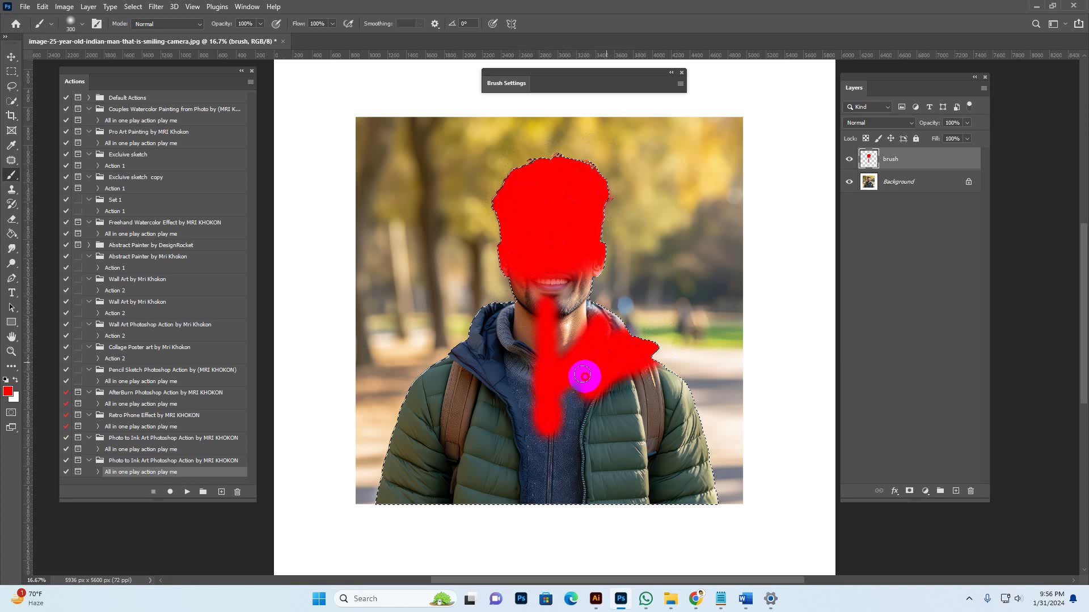
{"action": "key", "text": "bracketright"}
{"action": "key", "text": "bracketright"}
{"action": "key", "text": "bracketright"}
{"action": "key", "text": "bracketright"}
{"action": "mouse_move", "coordinate": [564, 296]}
{"action": "left_mouse_down"}
{"action": "mouse_move", "coordinate": [547, 375]}
{"action": "mouse_move", "coordinate": [580, 263]}
{"action": "mouse_move", "coordinate": [552, 248]}
{"action": "mouse_move", "coordinate": [516, 326]}
{"action": "mouse_move", "coordinate": [513, 307]}
{"action": "mouse_move", "coordinate": [497, 311]}
{"action": "mouse_move", "coordinate": [553, 368]}
{"action": "mouse_move", "coordinate": [511, 293]}
{"action": "mouse_move", "coordinate": [506, 331]}
{"action": "mouse_move", "coordinate": [489, 315]}
{"action": "mouse_move", "coordinate": [493, 335]}
{"action": "mouse_move", "coordinate": [532, 374]}
{"action": "mouse_move", "coordinate": [500, 329]}
{"action": "mouse_move", "coordinate": [484, 335]}
{"action": "mouse_move", "coordinate": [529, 324]}
{"action": "left_mouse_up"}
{"action": "key", "text": "bracketleft"}
{"action": "key", "text": "bracketleft"}
{"action": "key", "text": "bracketleft"}
{"action": "key", "text": "bracketleft"}
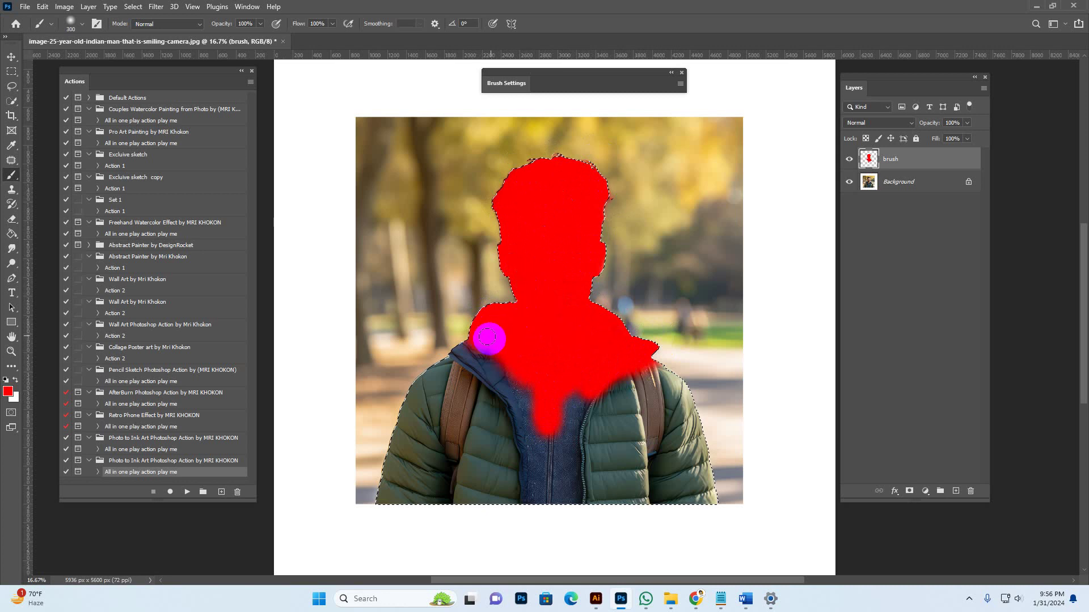
Paint the shoulder and collar red and fill the remaining gaps around the head
{"action": "mouse_move", "coordinate": [466, 359]}
{"action": "left_mouse_down"}
{"action": "mouse_move", "coordinate": [518, 381]}
{"action": "mouse_move", "coordinate": [486, 346]}
{"action": "mouse_move", "coordinate": [542, 392]}
{"action": "mouse_move", "coordinate": [470, 338]}
{"action": "mouse_move", "coordinate": [539, 400]}
{"action": "mouse_move", "coordinate": [599, 367]}
{"action": "mouse_move", "coordinate": [543, 416]}
{"action": "mouse_move", "coordinate": [615, 361]}
{"action": "left_mouse_up"}
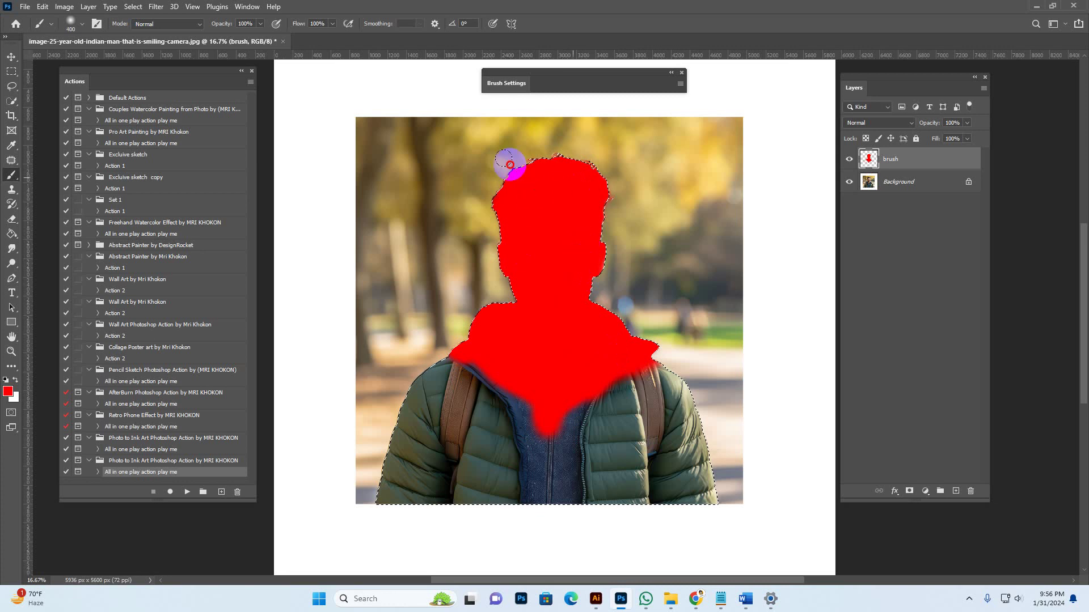
{"action": "key", "text": "bracketright"}
{"action": "key", "text": "bracketright"}
{"action": "key", "text": "bracketright"}
{"action": "left_click_drag", "start_coordinate": [512, 279], "coordinate": [551, 264]}
{"action": "mouse_move", "coordinate": [601, 177]}
{"action": "left_mouse_down"}
{"action": "mouse_move", "coordinate": [587, 239]}
{"action": "mouse_move", "coordinate": [624, 260]}
{"action": "left_mouse_up"}
{"action": "left_click_drag", "start_coordinate": [559, 209], "coordinate": [603, 210]}
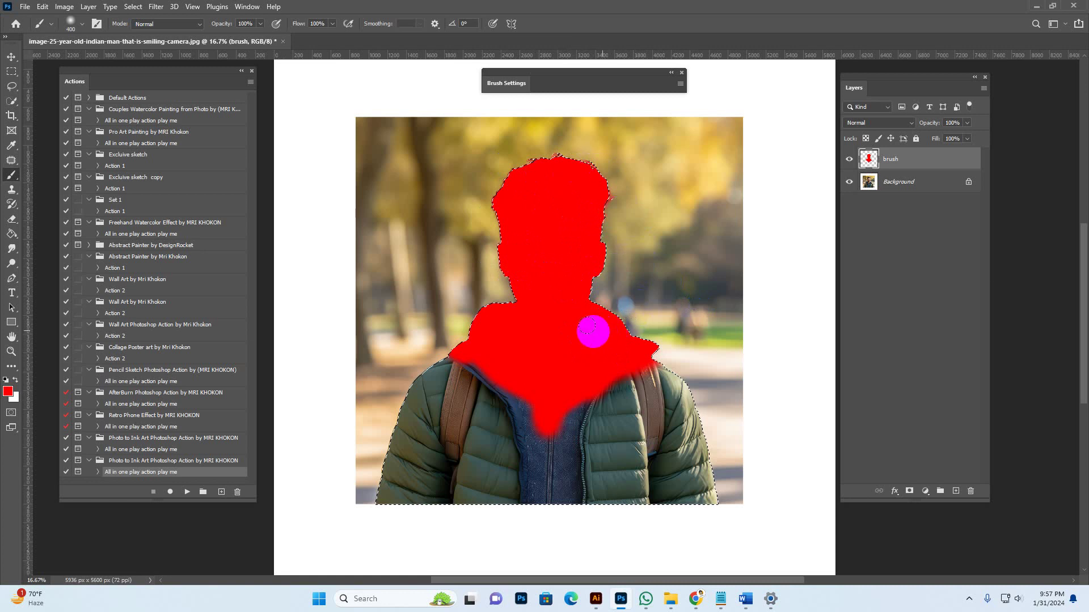
{"action": "left_click", "coordinate": [12, 59]}
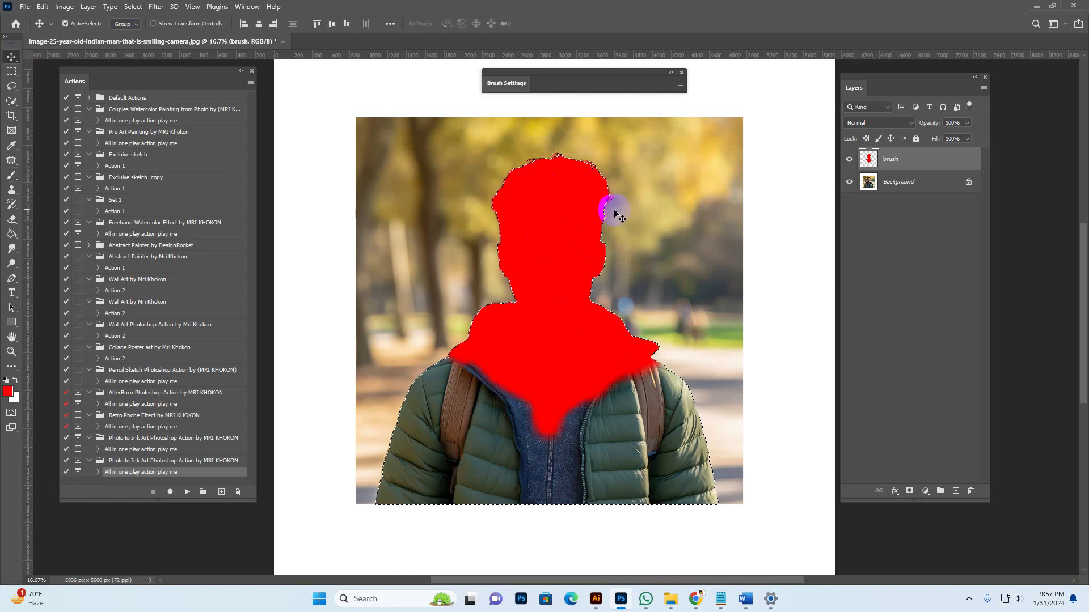
Remove the selection around the man with Select > Deselect
{"action": "left_click", "coordinate": [133, 6]}
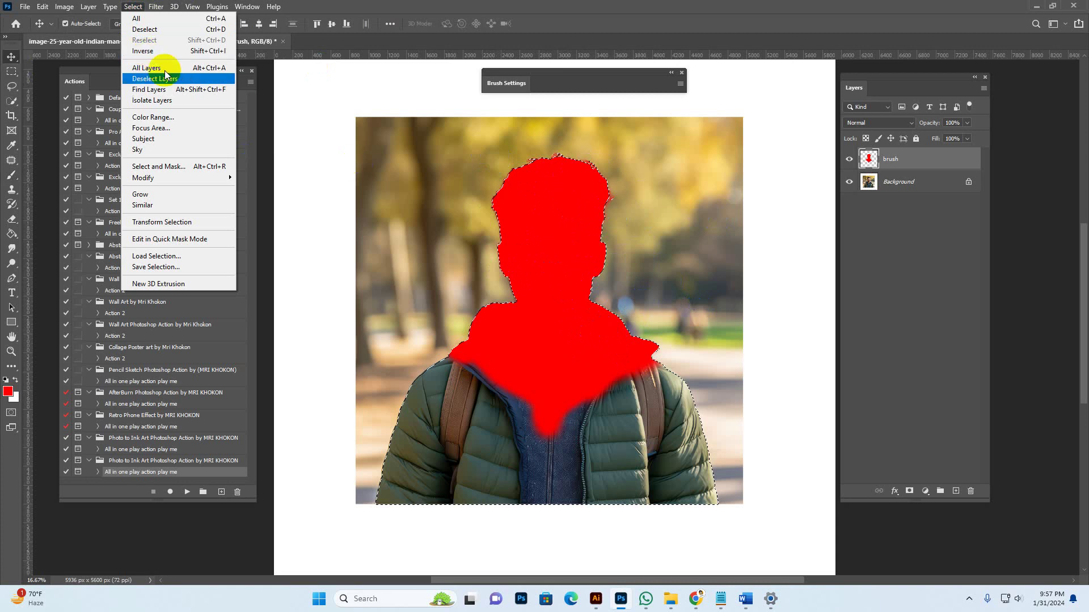
{"action": "left_click", "coordinate": [136, 29]}
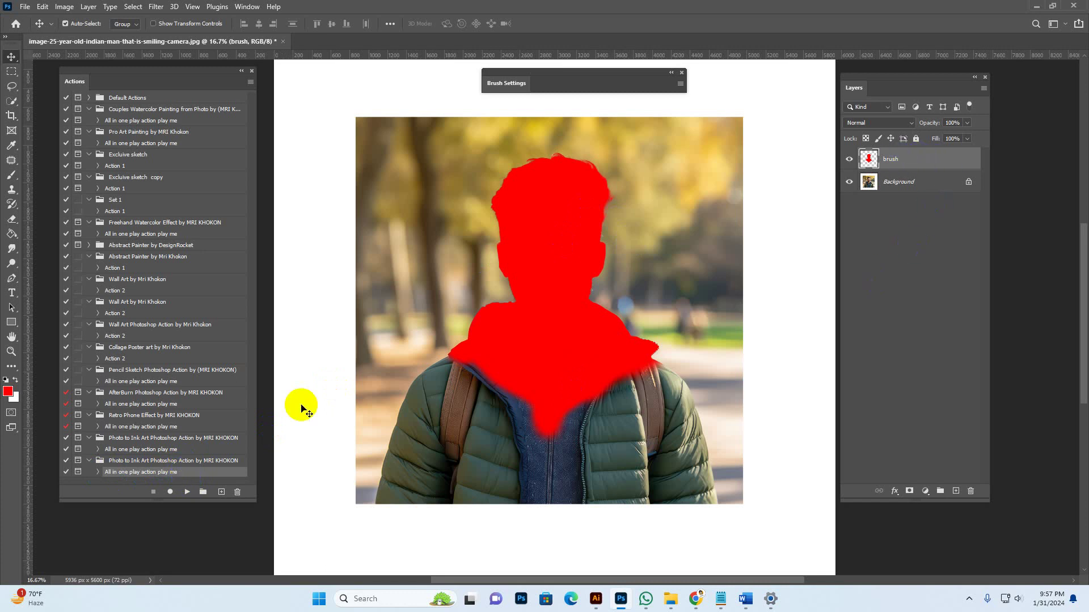
{"action": "left_click", "coordinate": [64, 6]}
Accept the 5936 × 5600 px image size unchanged and play the ink-art action
{"action": "left_click", "coordinate": [86, 91]}
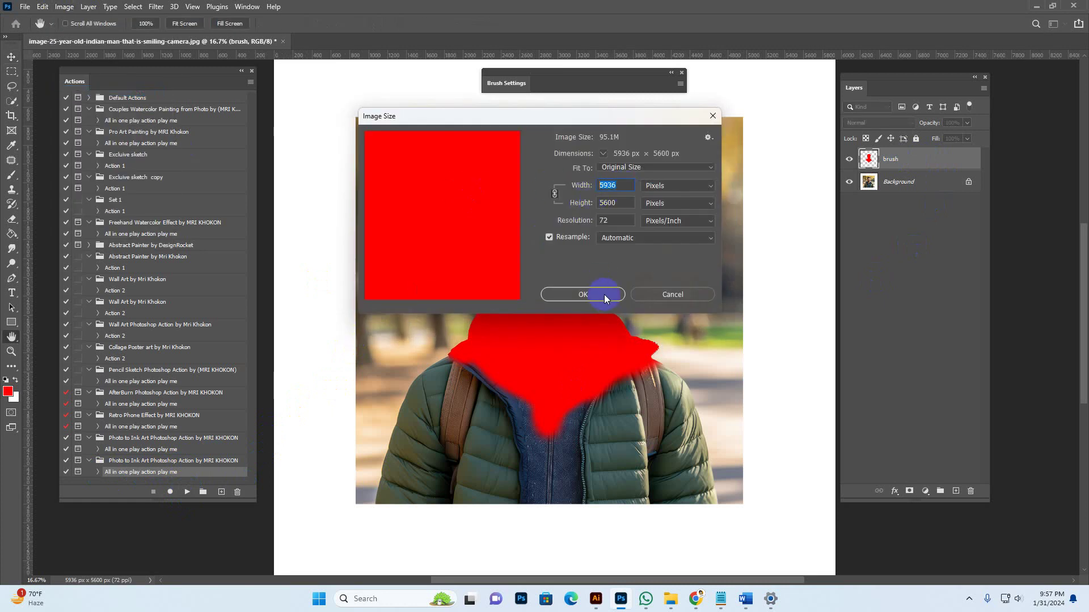
{"action": "left_click", "coordinate": [583, 294]}
{"action": "left_click", "coordinate": [187, 493]}
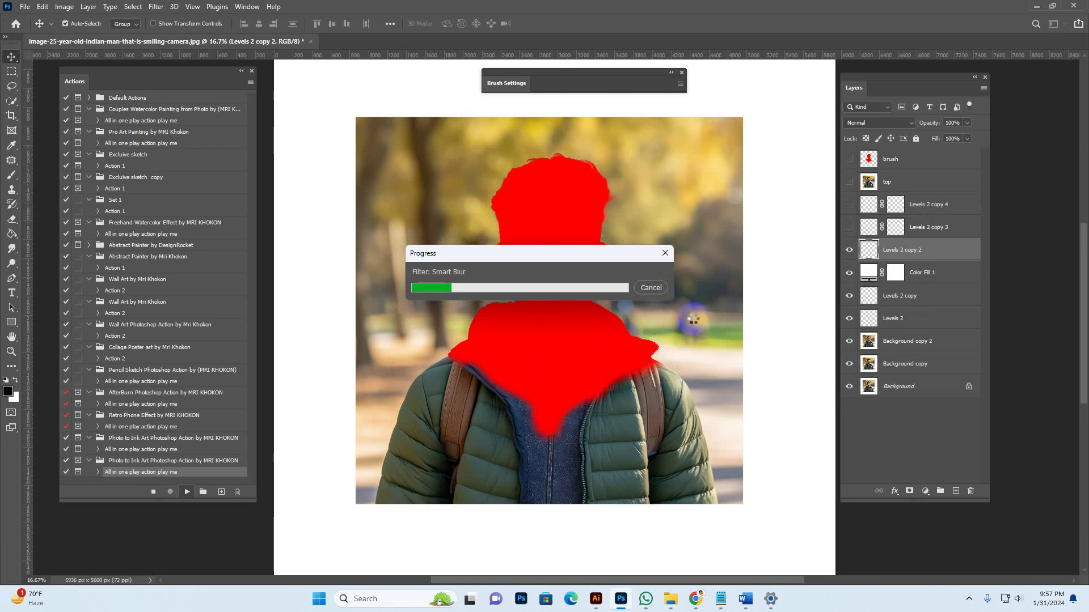
{"action": "mouse_move", "coordinate": [701, 602]}
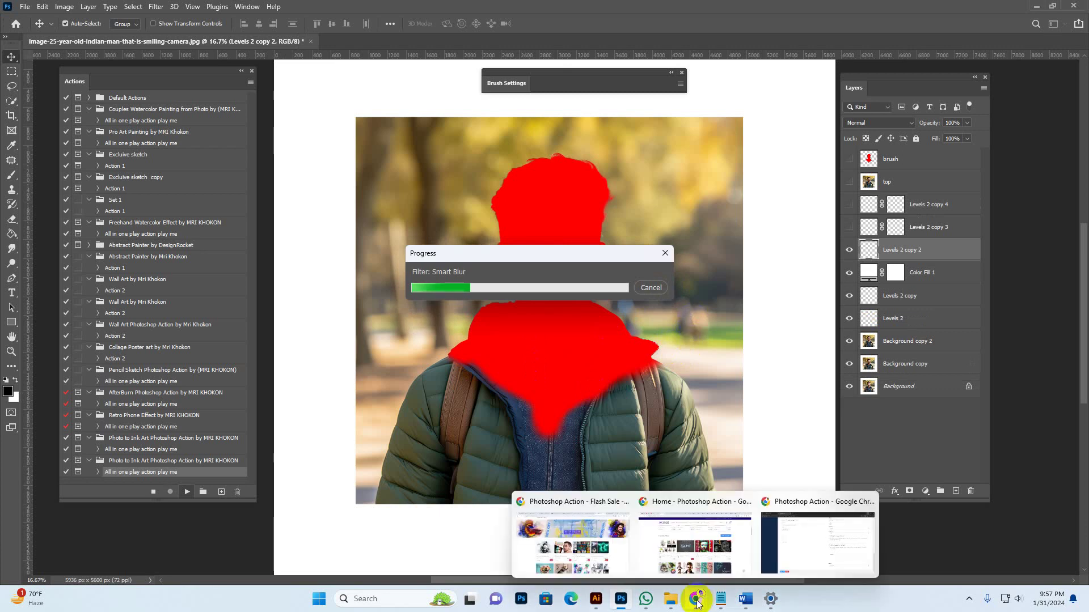
Bring the Flash Sale web page forward, reload it and scroll through its listings
{"action": "left_click", "coordinate": [589, 536]}
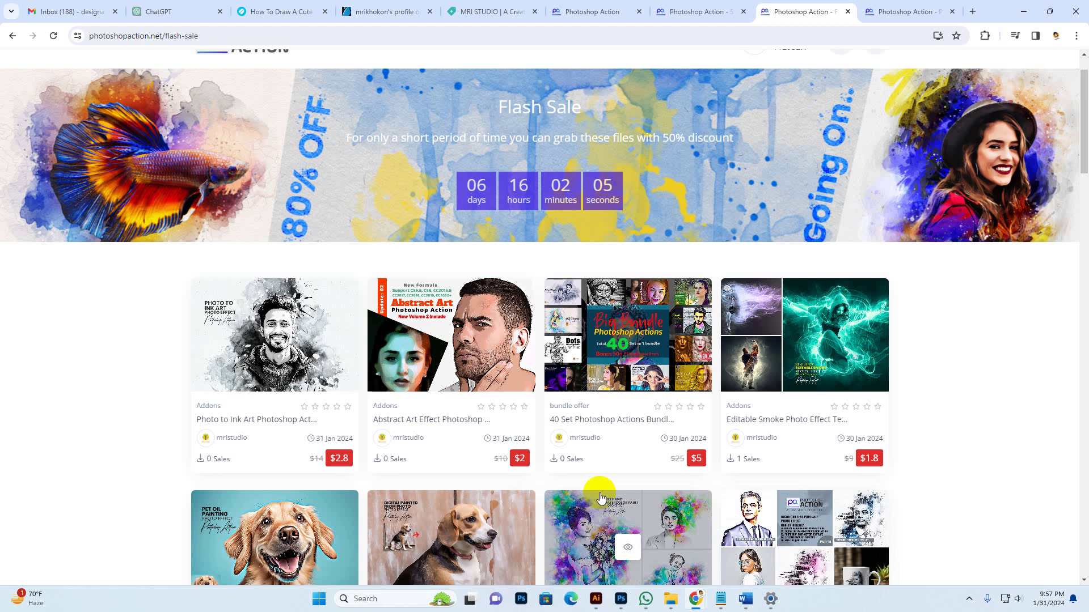
{"action": "left_click", "coordinate": [621, 600]}
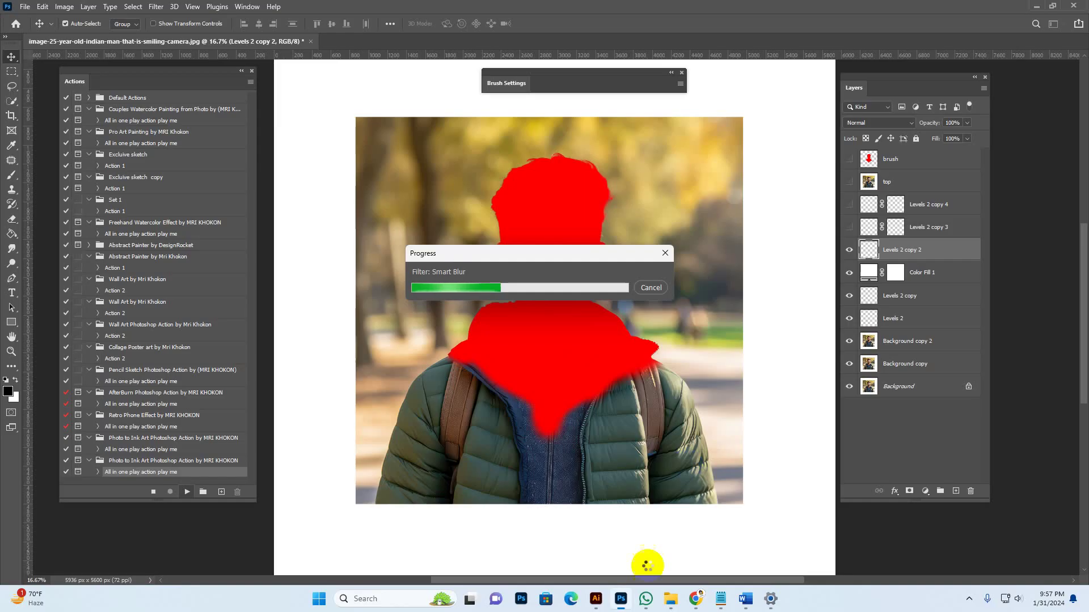
{"action": "mouse_move", "coordinate": [695, 600]}
{"action": "left_click", "coordinate": [627, 563]}
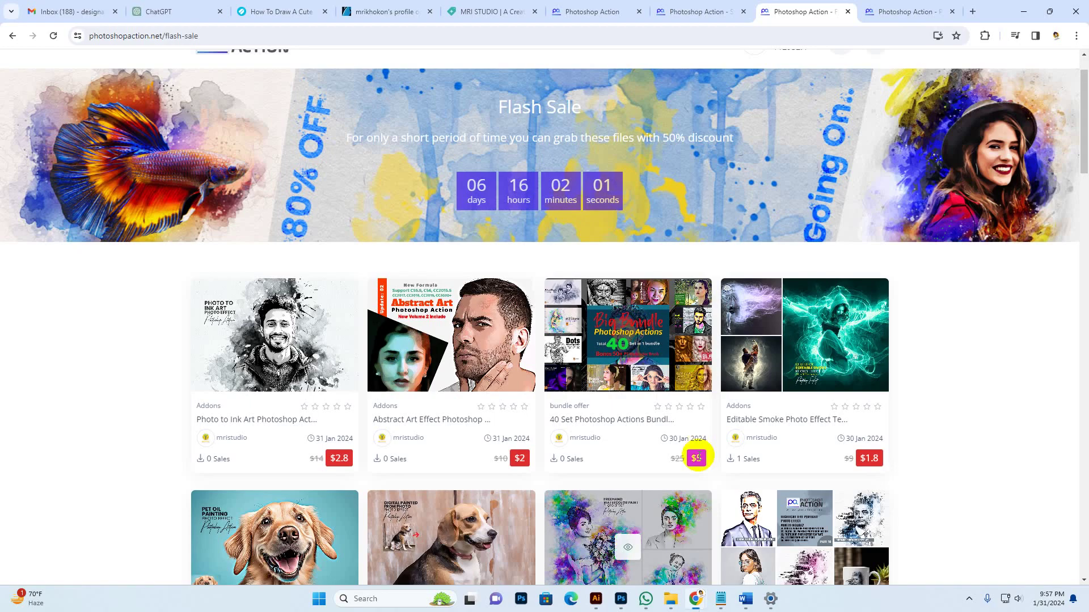
{"action": "scroll", "coordinate": [941, 380], "scroll_direction": "up", "scroll_amount": 1}
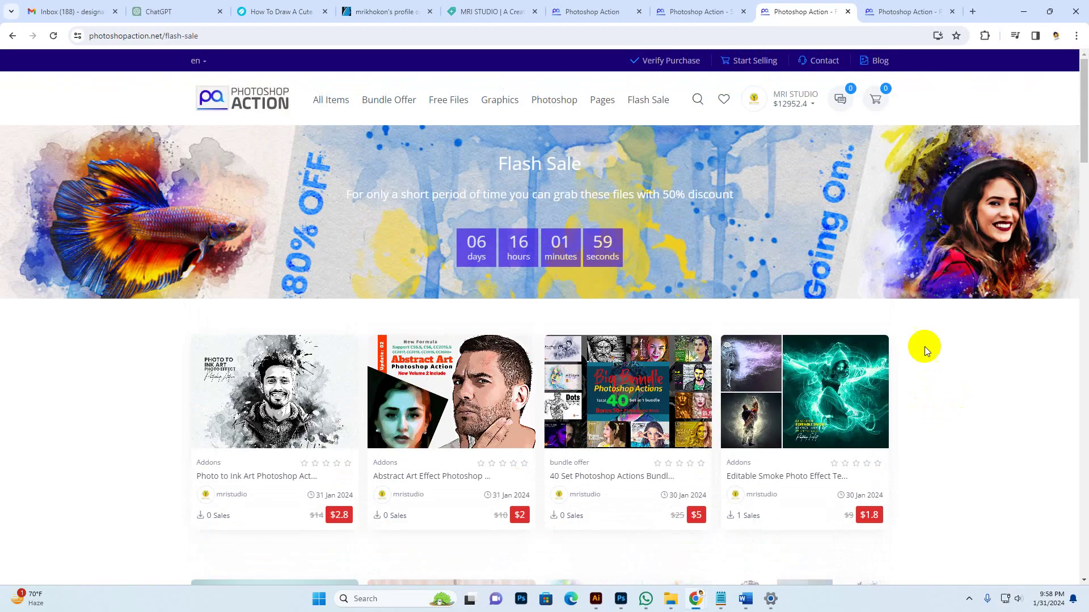
{"action": "left_click", "coordinate": [661, 109]}
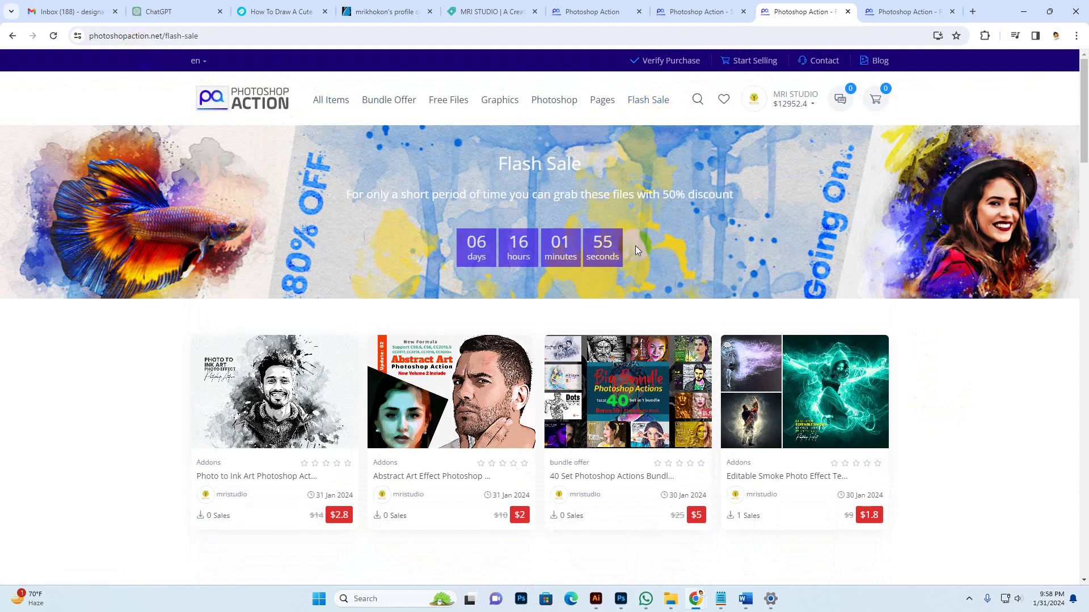
{"action": "scroll", "coordinate": [363, 331], "scroll_direction": "down", "scroll_amount": 4}
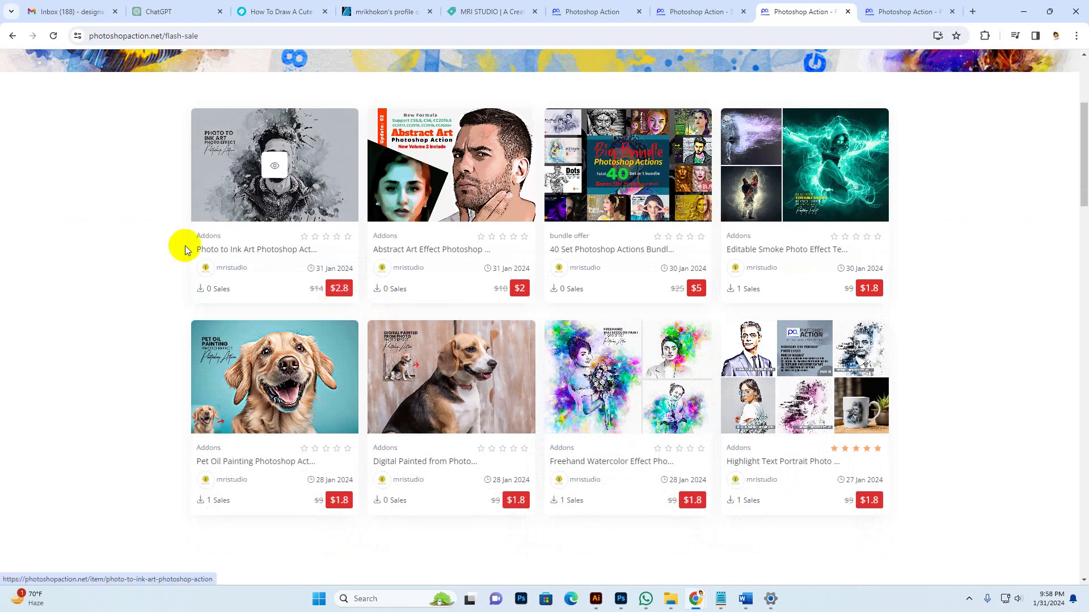
{"action": "scroll", "coordinate": [180, 376], "scroll_direction": "down", "scroll_amount": 8}
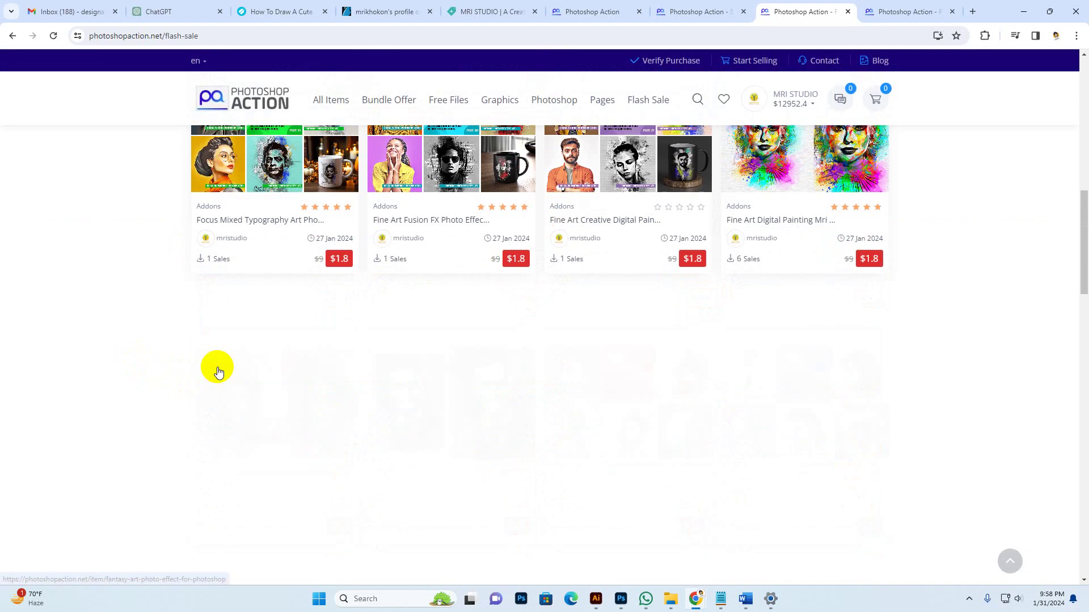
{"action": "scroll", "coordinate": [217, 368], "scroll_direction": "up", "scroll_amount": 2}
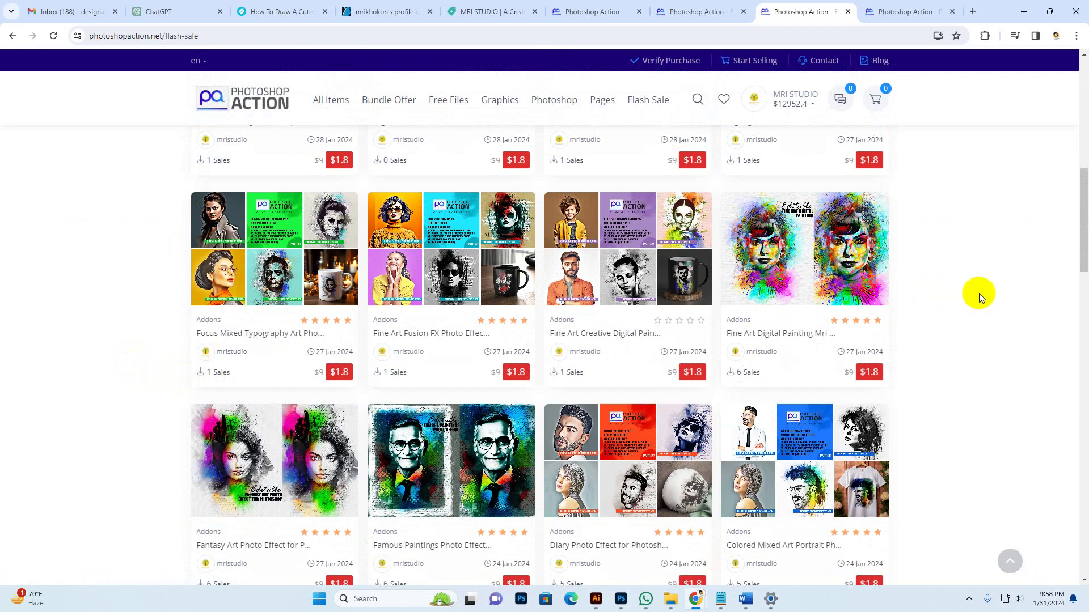
{"action": "scroll", "coordinate": [979, 294], "scroll_direction": "down", "scroll_amount": 4}
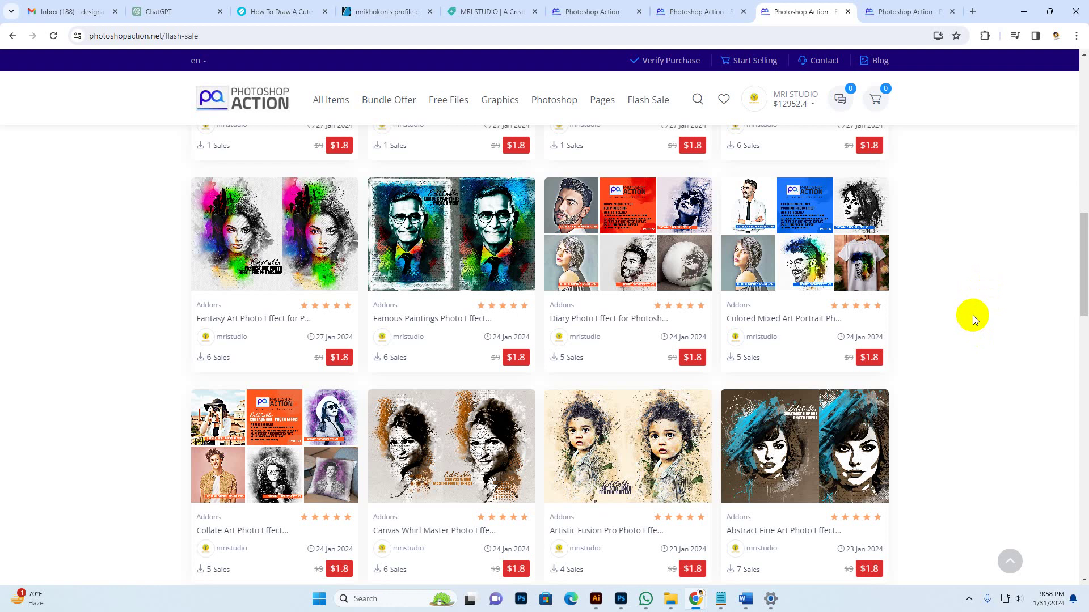
{"action": "scroll", "coordinate": [960, 311], "scroll_direction": "down", "scroll_amount": 4}
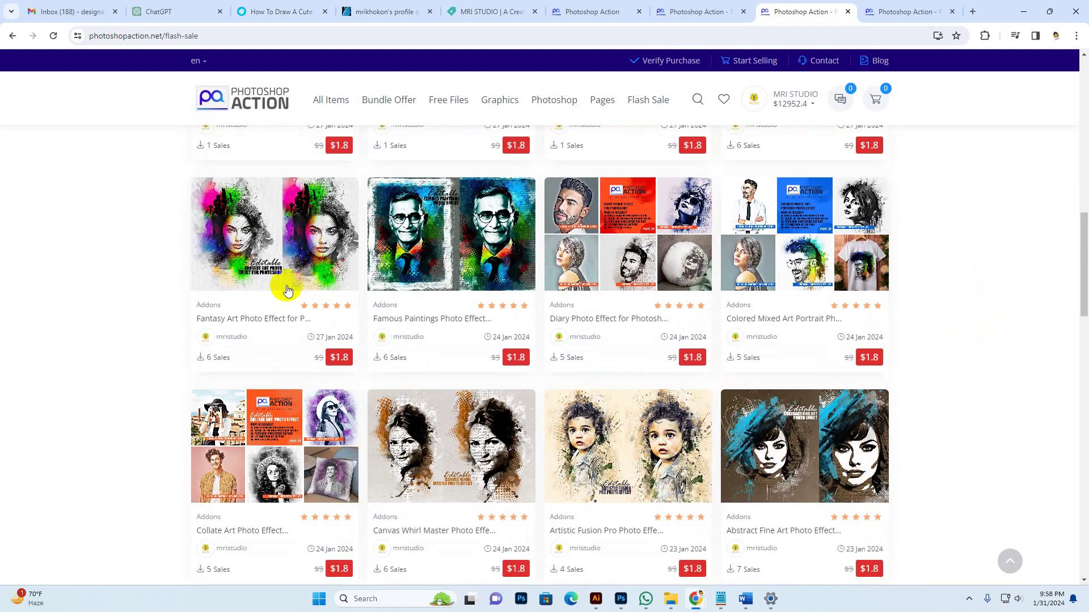
{"action": "scroll", "coordinate": [499, 364], "scroll_direction": "down", "scroll_amount": 10}
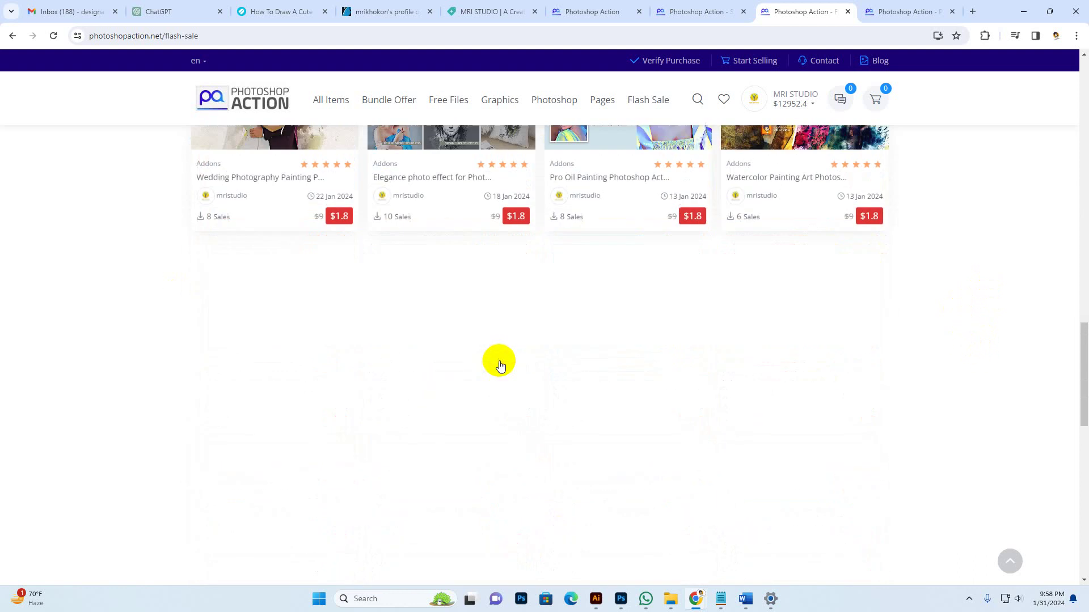
{"action": "scroll", "coordinate": [535, 351], "scroll_direction": "up", "scroll_amount": 1}
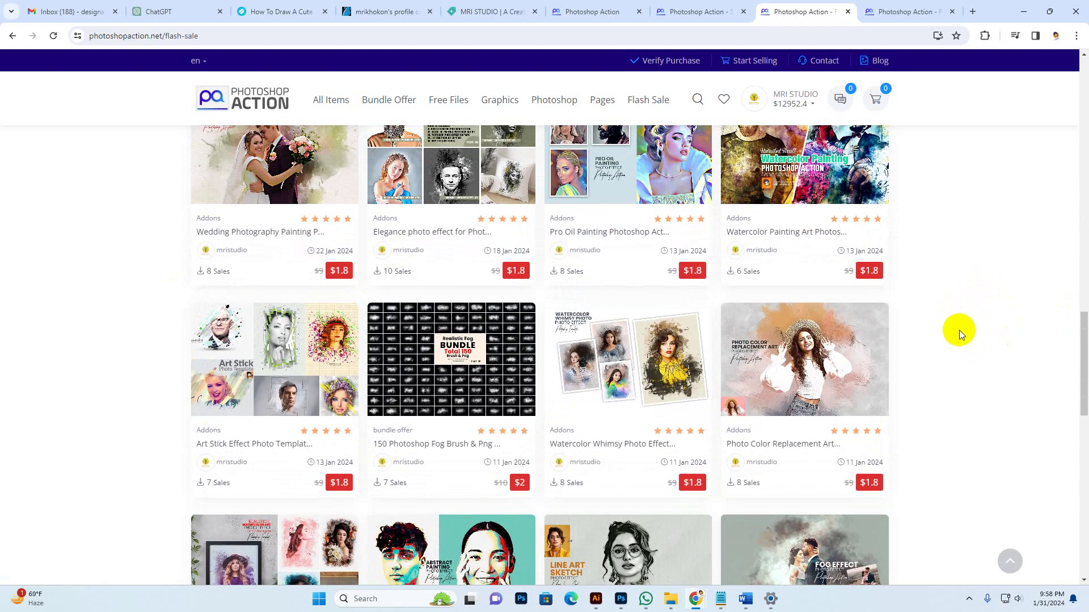
{"action": "scroll", "coordinate": [958, 327], "scroll_direction": "up", "scroll_amount": 3}
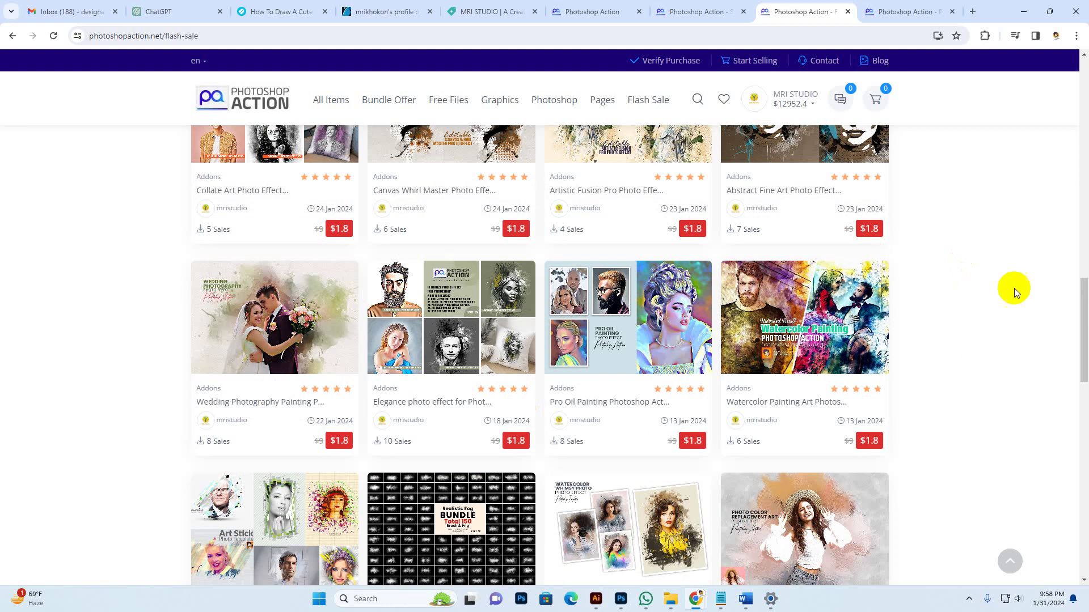
{"action": "scroll", "coordinate": [1001, 375], "scroll_direction": "down", "scroll_amount": 5}
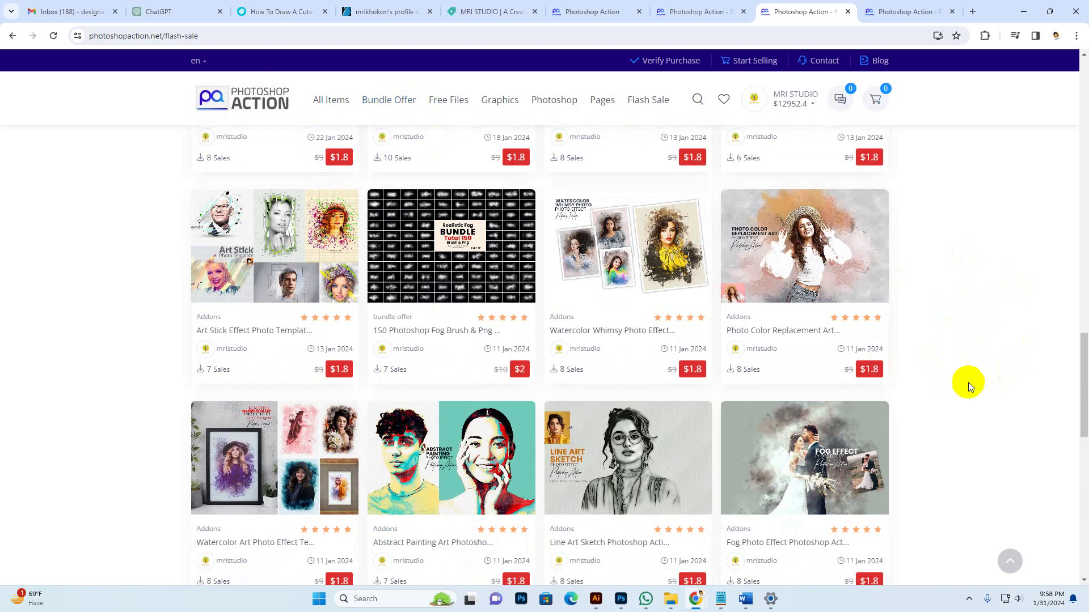
{"action": "scroll", "coordinate": [978, 383], "scroll_direction": "down", "scroll_amount": 4}
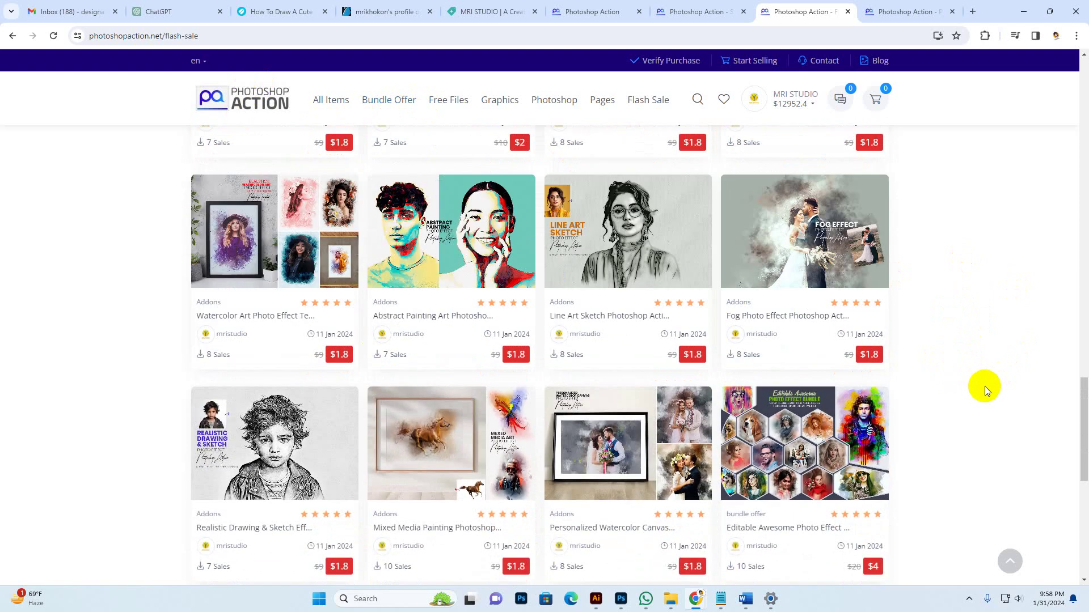
{"action": "scroll", "coordinate": [987, 386], "scroll_direction": "down", "scroll_amount": 4}
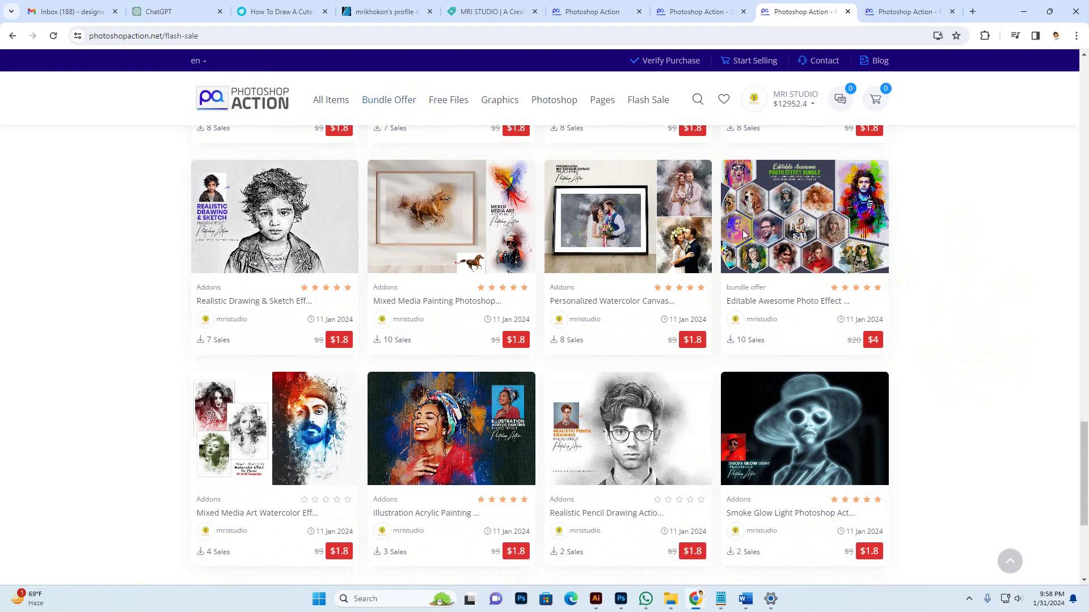
Switch to the Free Files shop page and scroll through the free product listings
{"action": "left_click", "coordinate": [698, 11]}
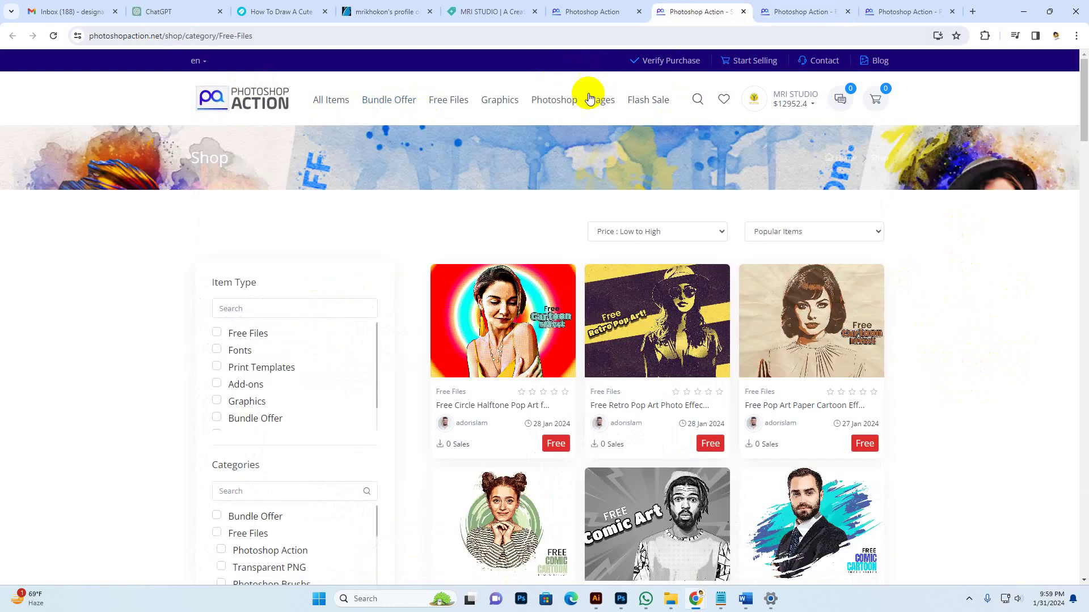
{"action": "mouse_move", "coordinate": [499, 102]}
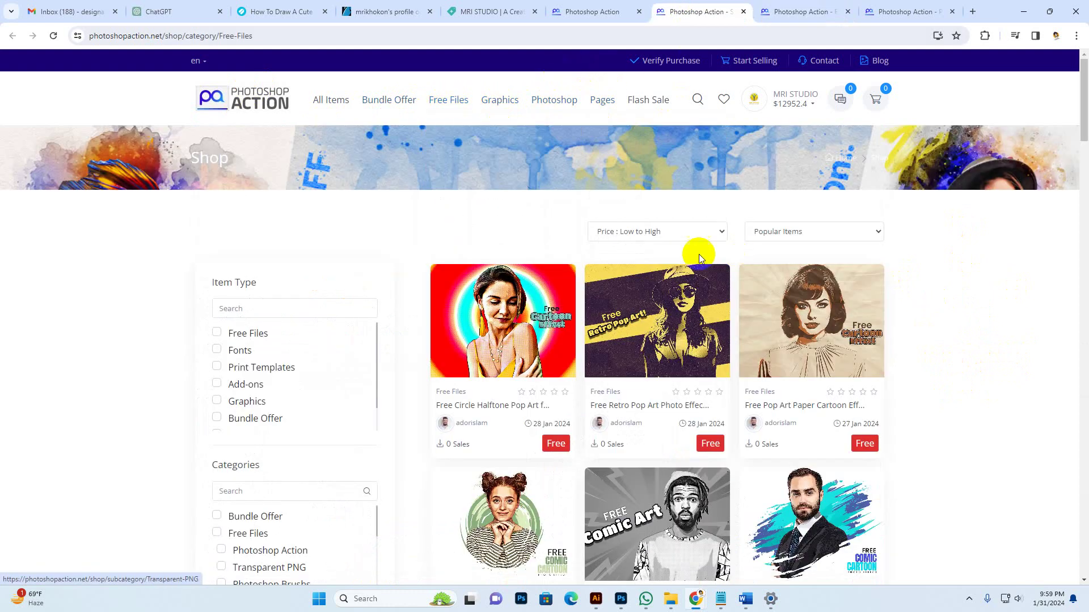
{"action": "scroll", "coordinate": [515, 389], "scroll_direction": "down", "scroll_amount": 5}
{"action": "scroll", "coordinate": [514, 389], "scroll_direction": "down", "scroll_amount": 14}
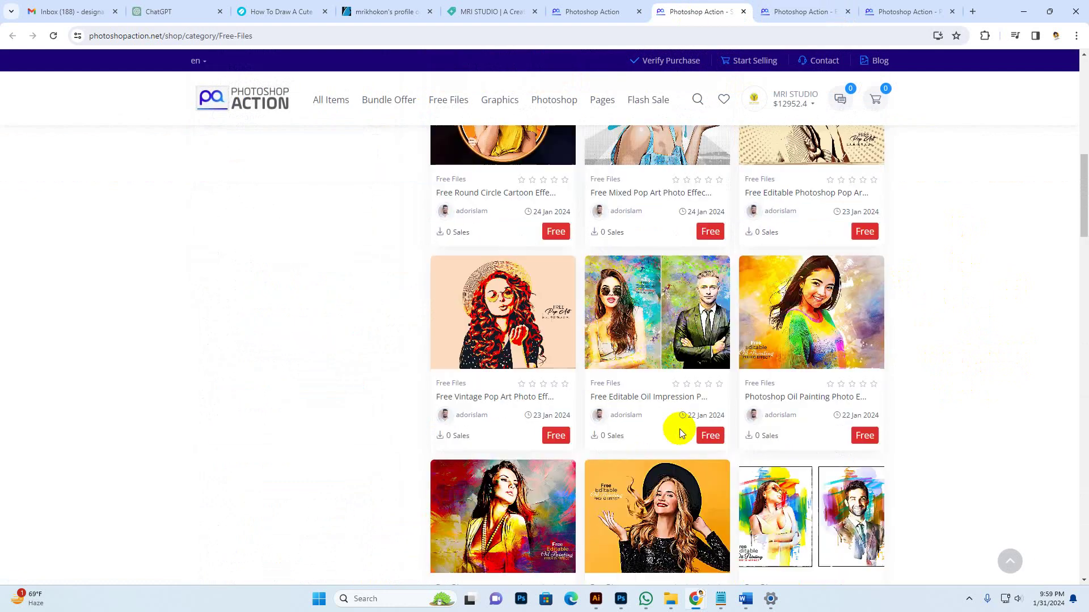
{"action": "scroll", "coordinate": [745, 413], "scroll_direction": "down", "scroll_amount": 12}
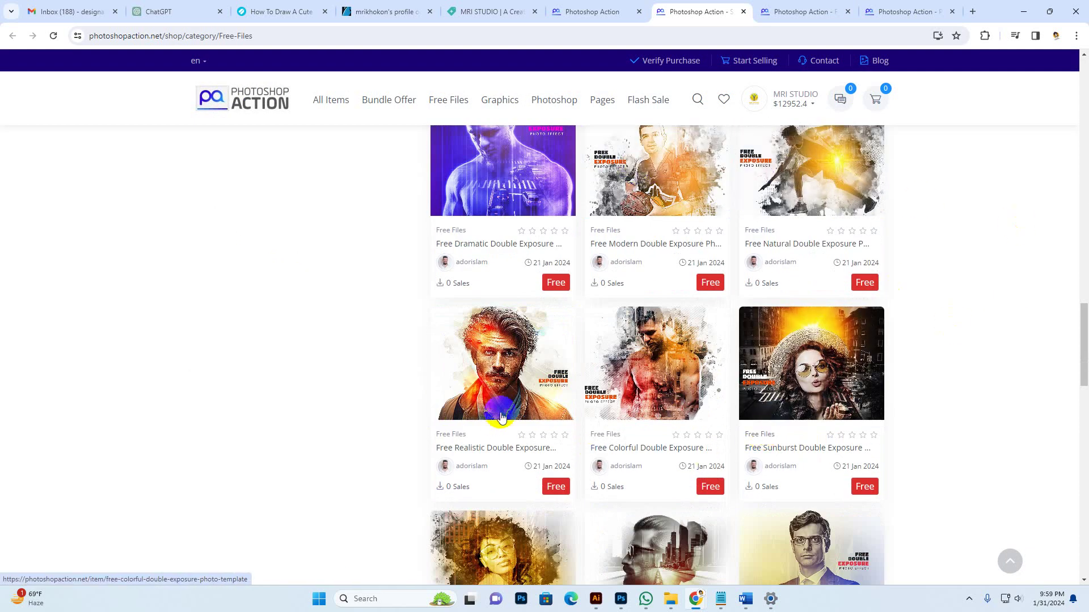
{"action": "scroll", "coordinate": [703, 482], "scroll_direction": "down", "scroll_amount": 1}
{"action": "scroll", "coordinate": [703, 482], "scroll_direction": "down", "scroll_amount": 17}
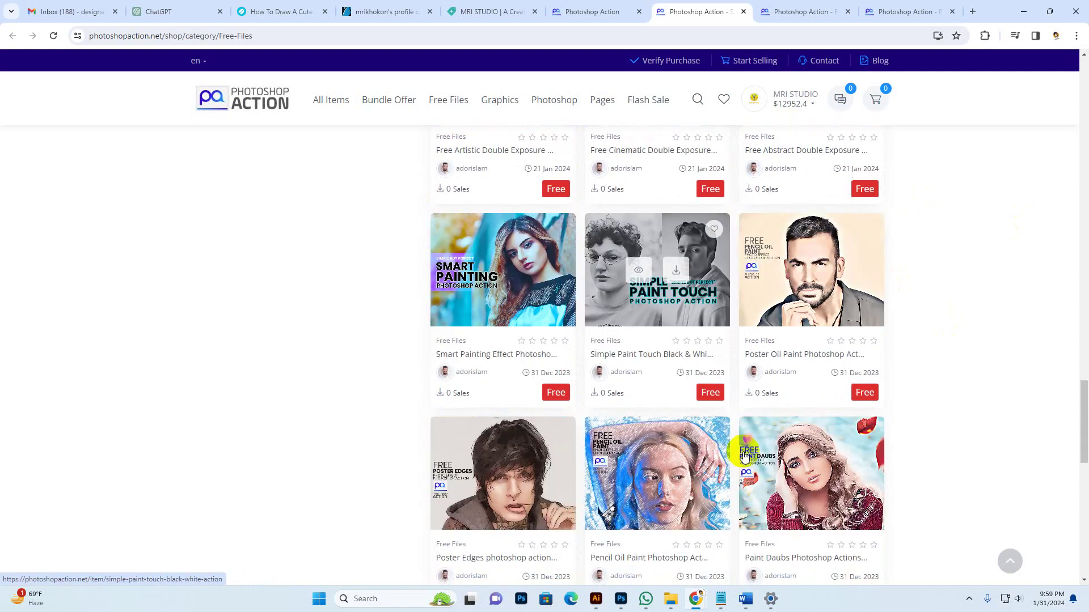
Return to Photoshop and dismiss the ink-art action's completion message with Stop
{"action": "left_click", "coordinate": [622, 600]}
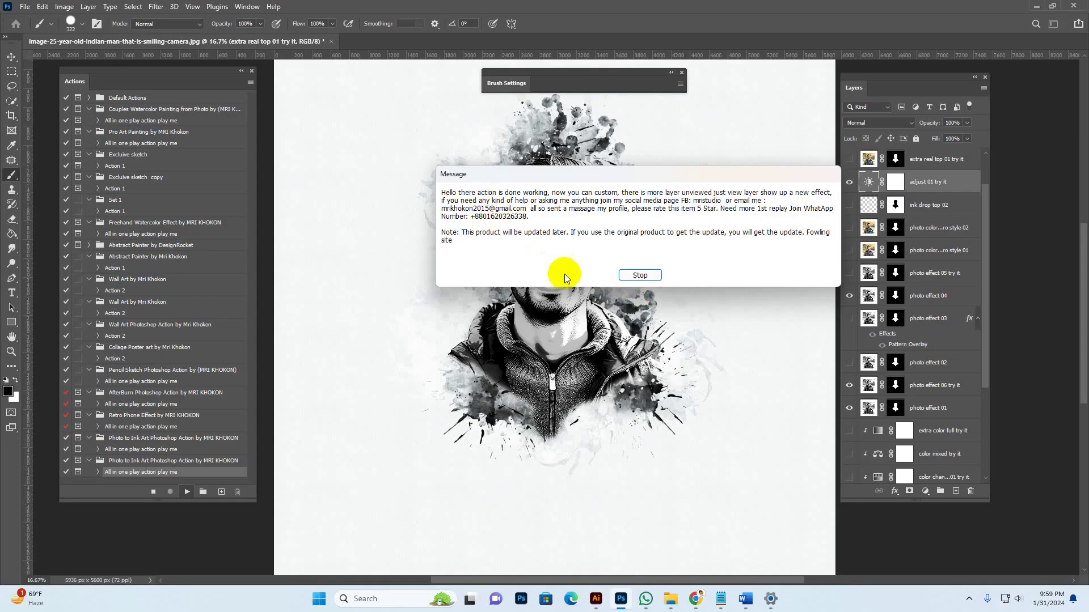
{"action": "left_click_drag", "start_coordinate": [535, 173], "coordinate": [413, 305]}
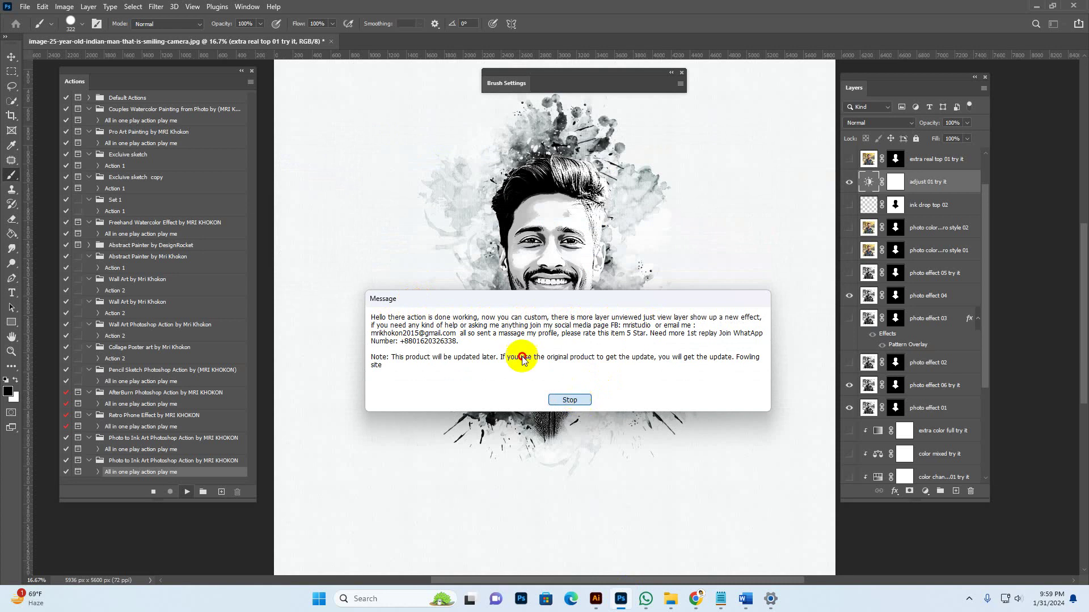
{"action": "left_click", "coordinate": [582, 401]}
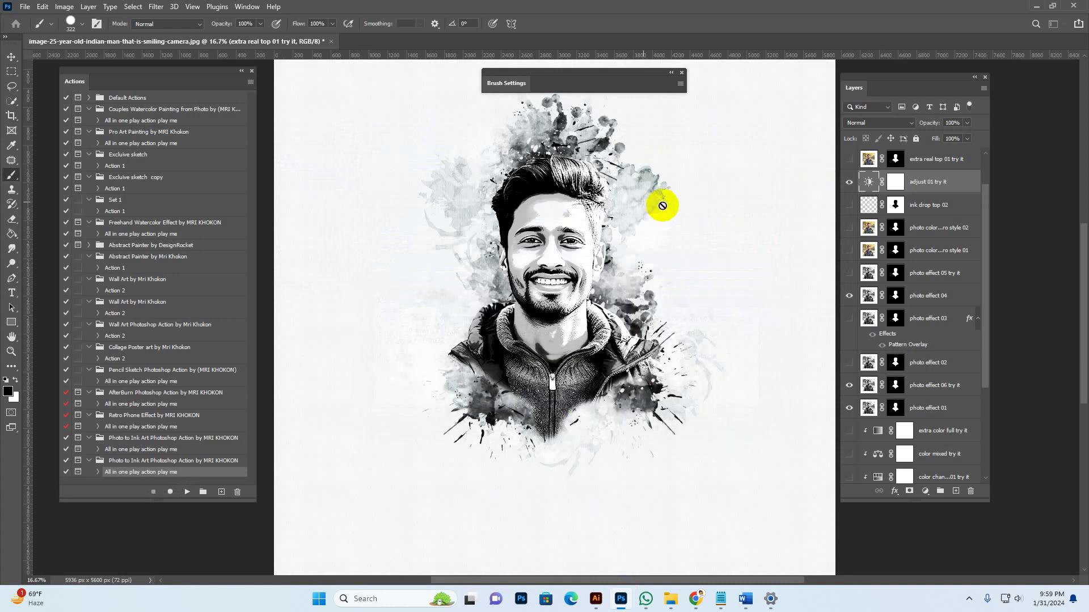
Zoom in and preview the ink portrait in full-screen mode, then restore the panels
{"action": "key", "text": "z"}
{"action": "left_click", "coordinate": [586, 215]}
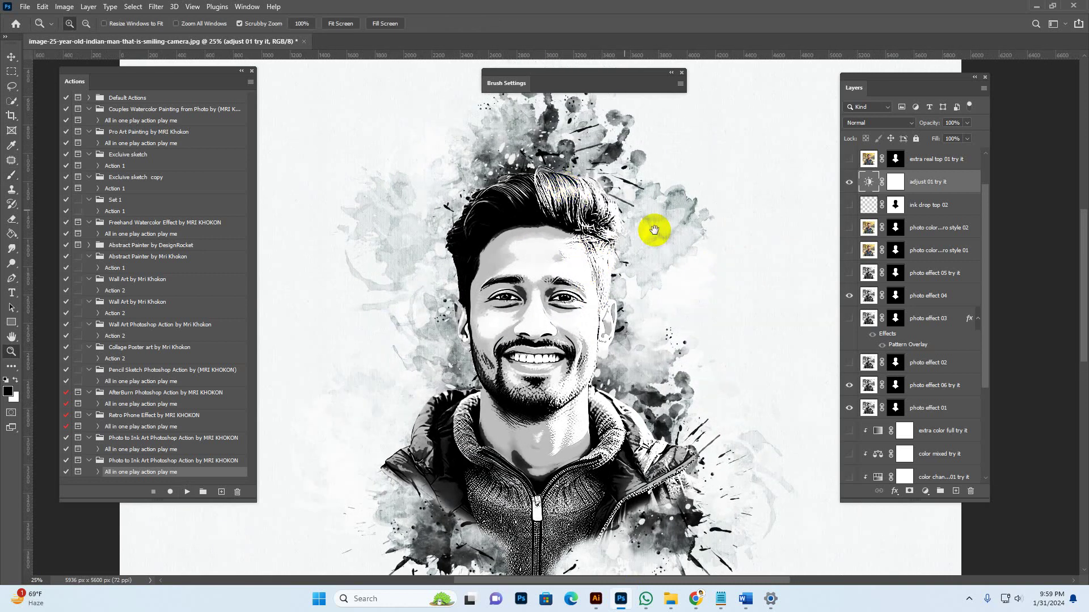
{"action": "key", "text": "f"}
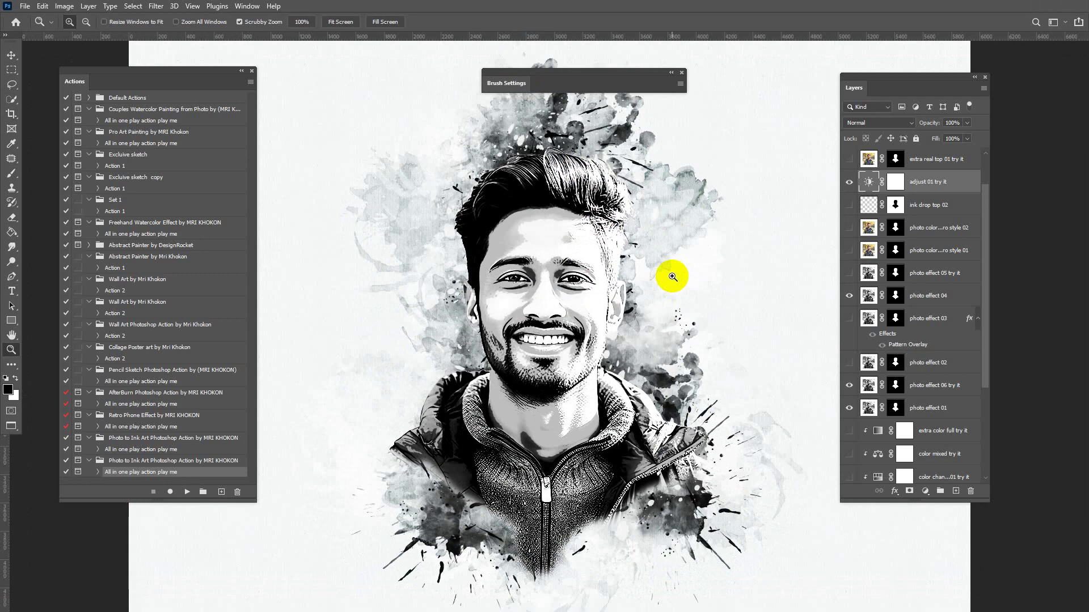
{"action": "key", "text": "f"}
{"action": "left_click", "coordinate": [702, 262]}
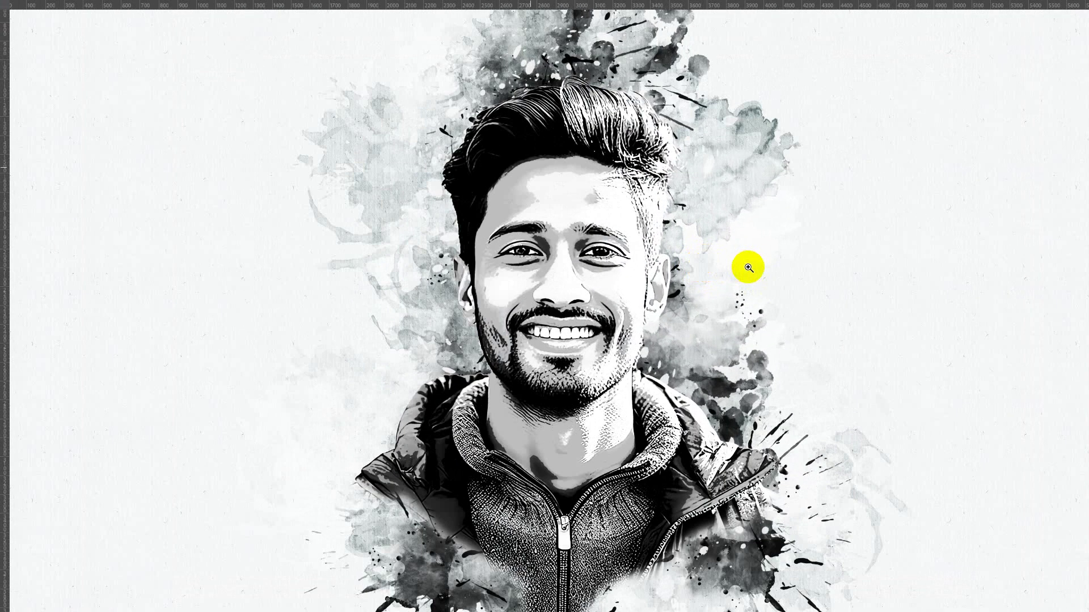
{"action": "left_click_drag", "start_coordinate": [748, 267], "coordinate": [741, 231]}
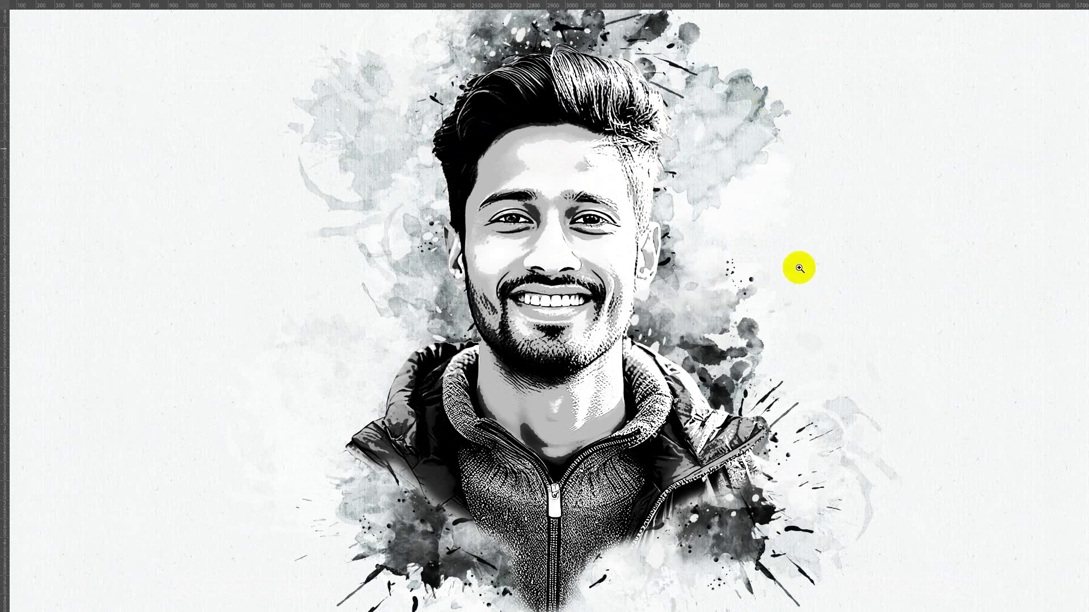
{"action": "key", "text": "f"}
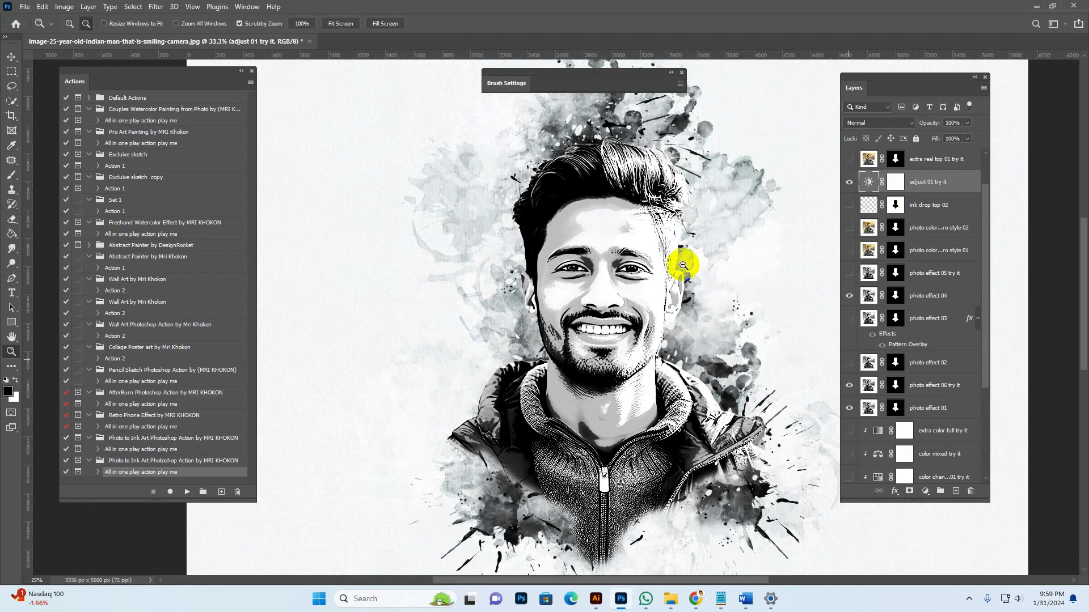
{"action": "left_click", "coordinate": [681, 264], "text": "alt"}
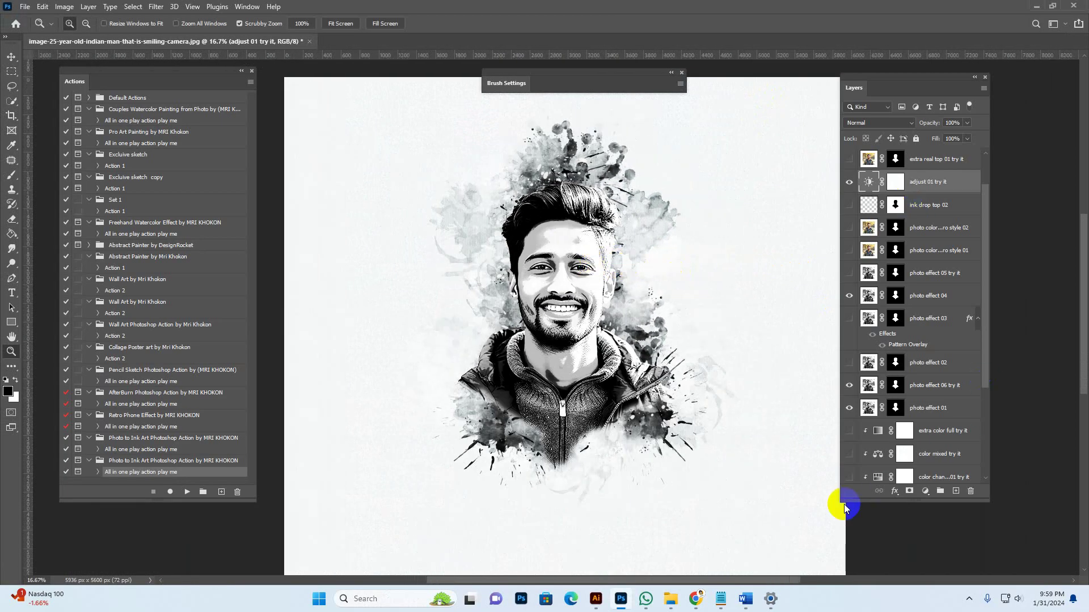
Widen the Layers panel so full names like 'photo effect 06 try it' show
{"action": "left_click_drag", "start_coordinate": [841, 501], "coordinate": [816, 502]}
{"action": "left_click", "coordinate": [592, 324]}
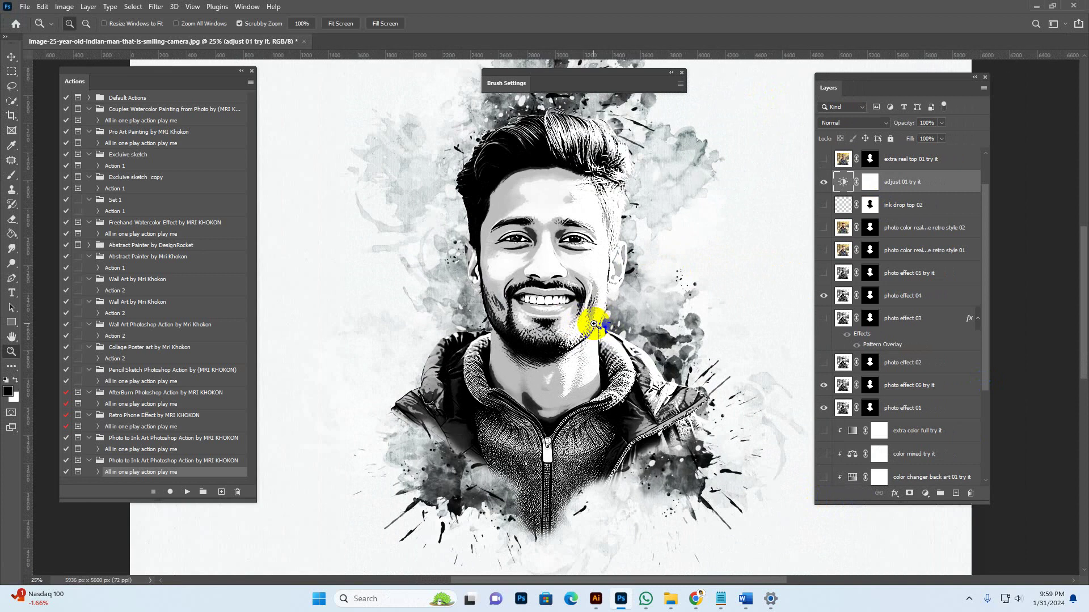
{"action": "scroll", "coordinate": [922, 339], "scroll_direction": "down", "scroll_amount": 5}
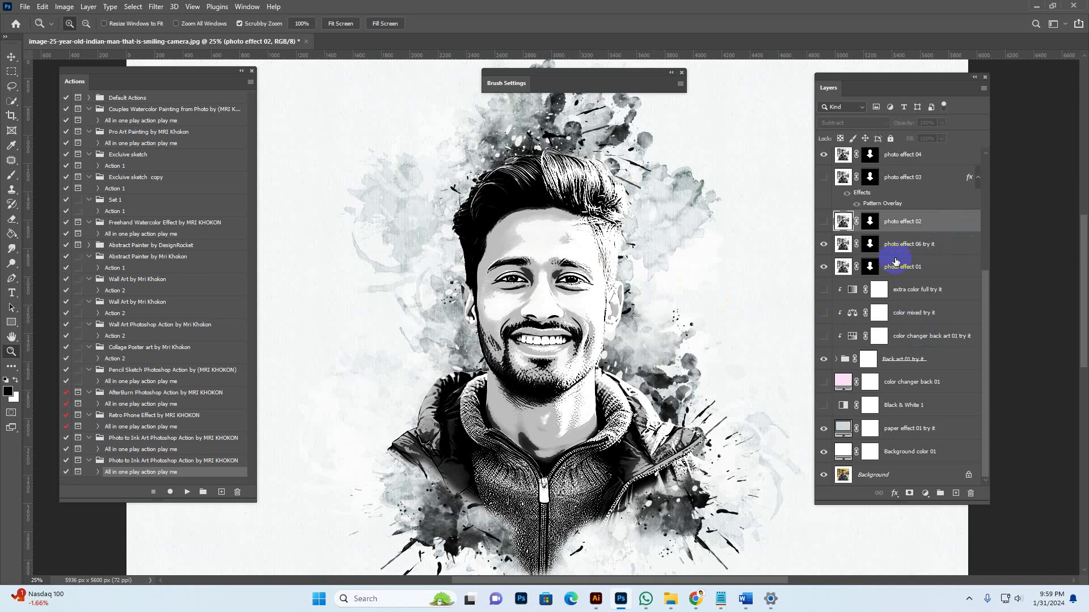
Toggle photo effect 06 try it off and on, and turn photo effect 01 on
{"action": "left_click", "coordinate": [914, 248]}
{"action": "left_click", "coordinate": [823, 245]}
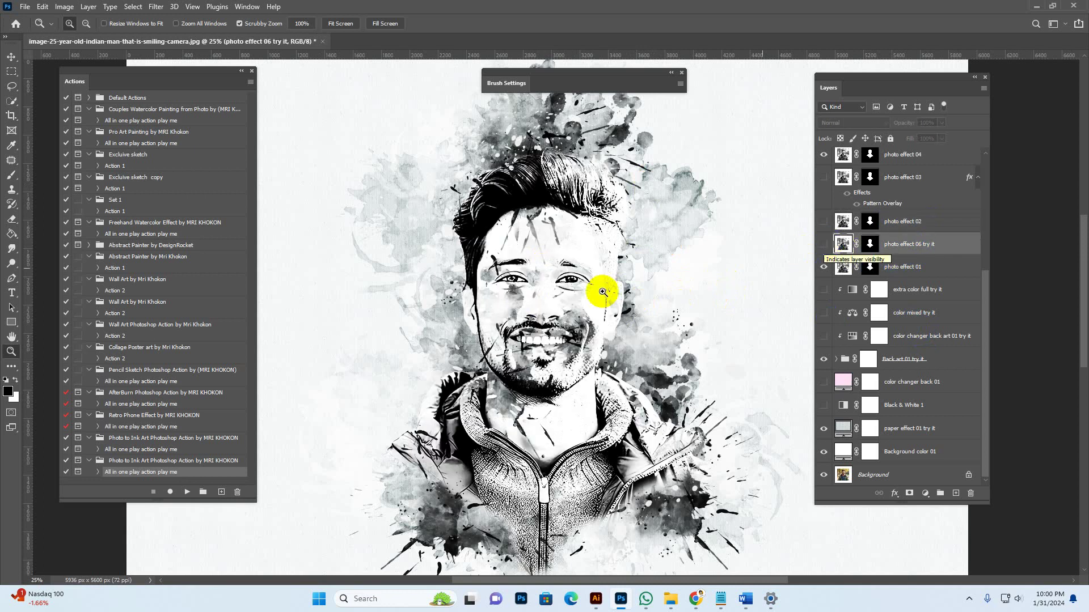
{"action": "left_click", "coordinate": [825, 247]}
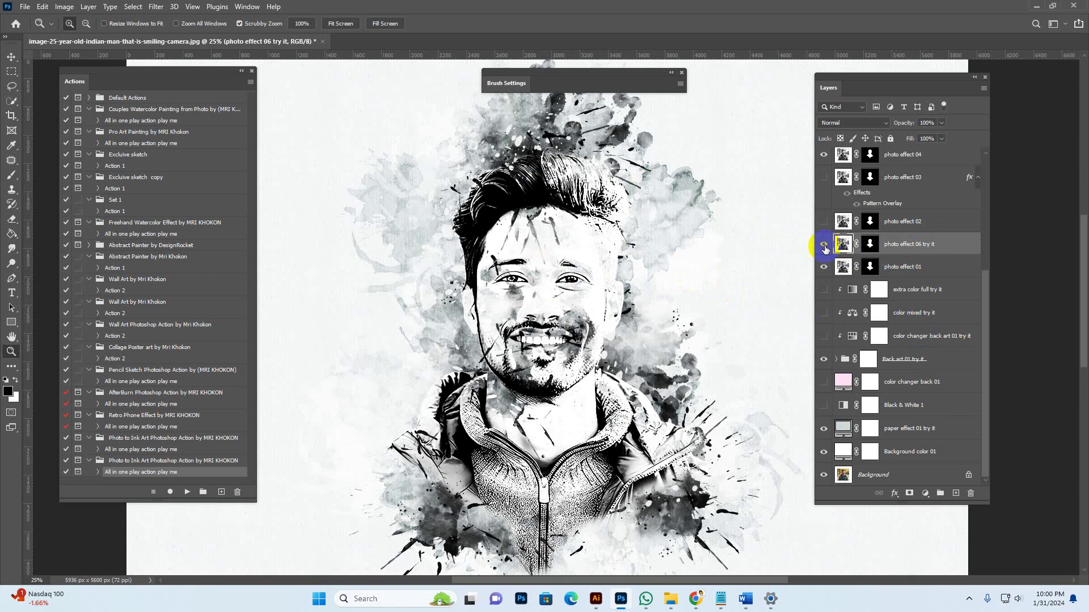
{"action": "left_click", "coordinate": [832, 270]}
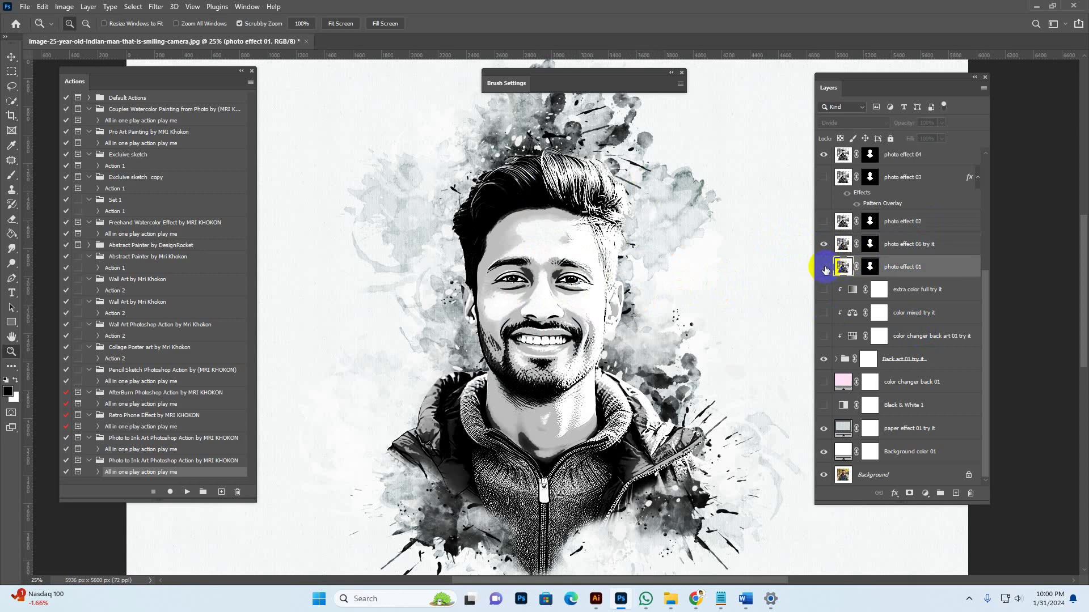
{"action": "left_click", "coordinate": [824, 268]}
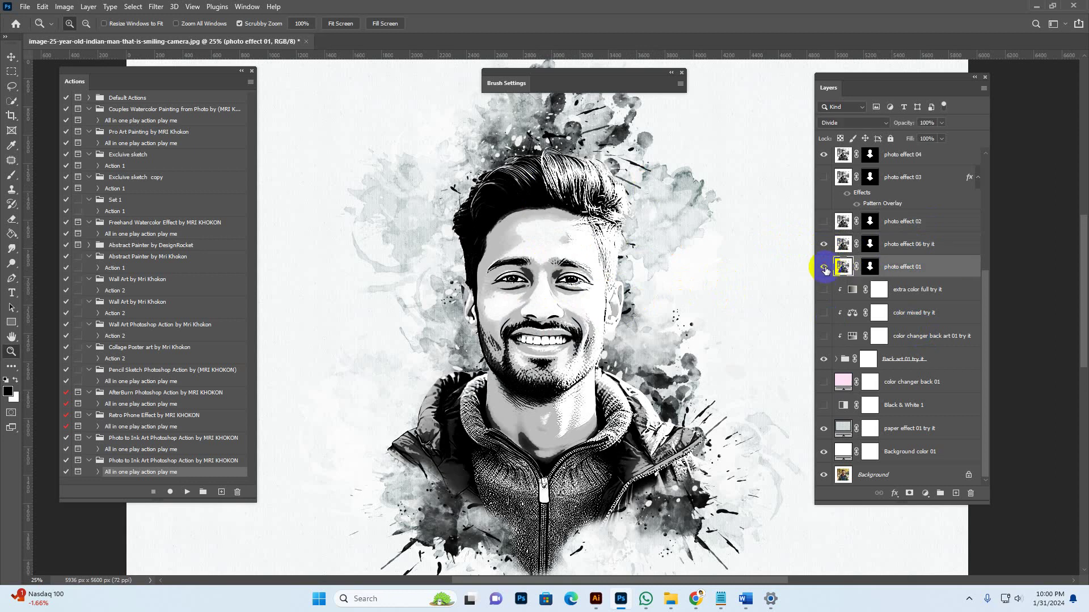
Preview photo effect 02, check its fill and opacity, then hide it again
{"action": "left_click", "coordinate": [840, 224]}
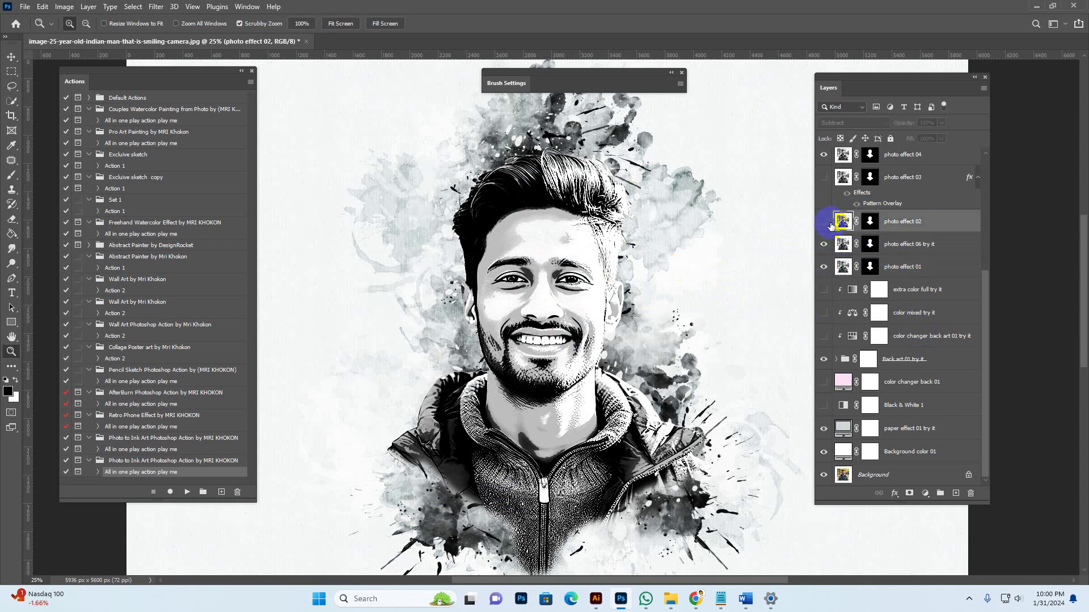
{"action": "left_click", "coordinate": [823, 223]}
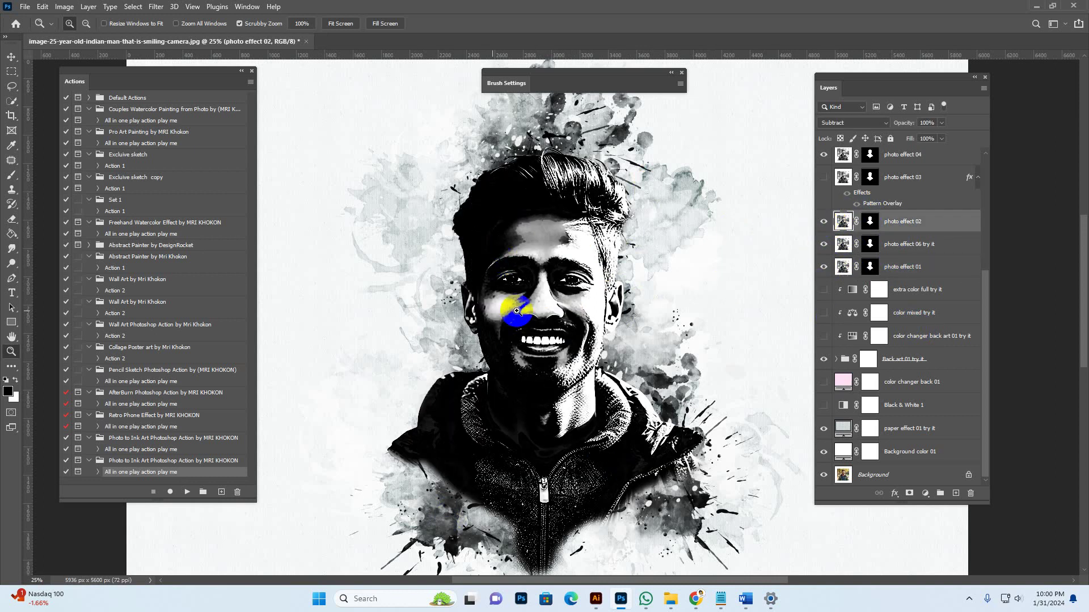
{"action": "left_click", "coordinate": [927, 140]}
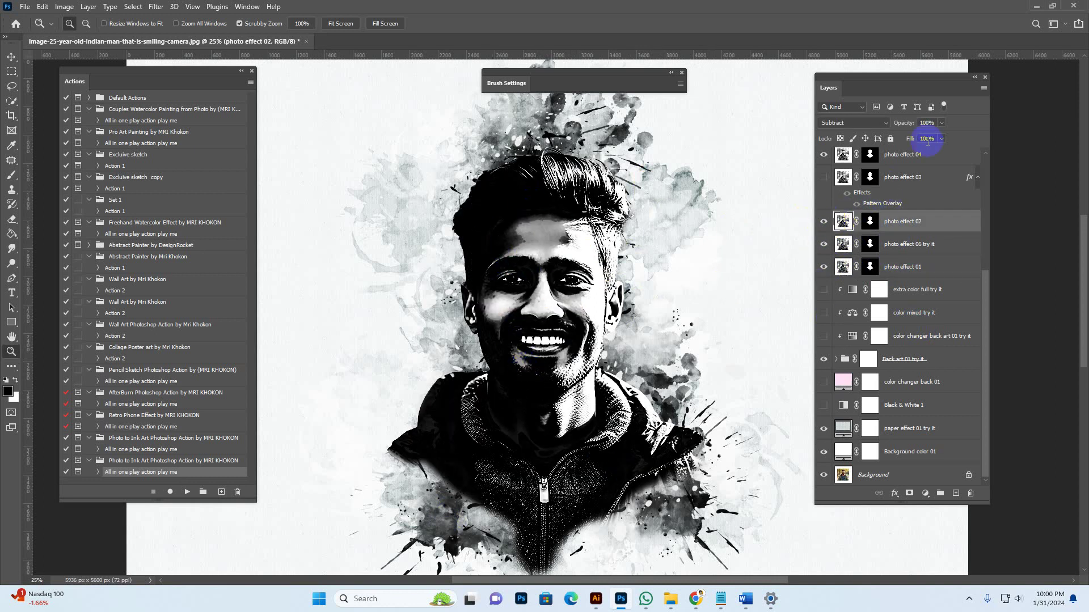
{"action": "left_click", "coordinate": [942, 123]}
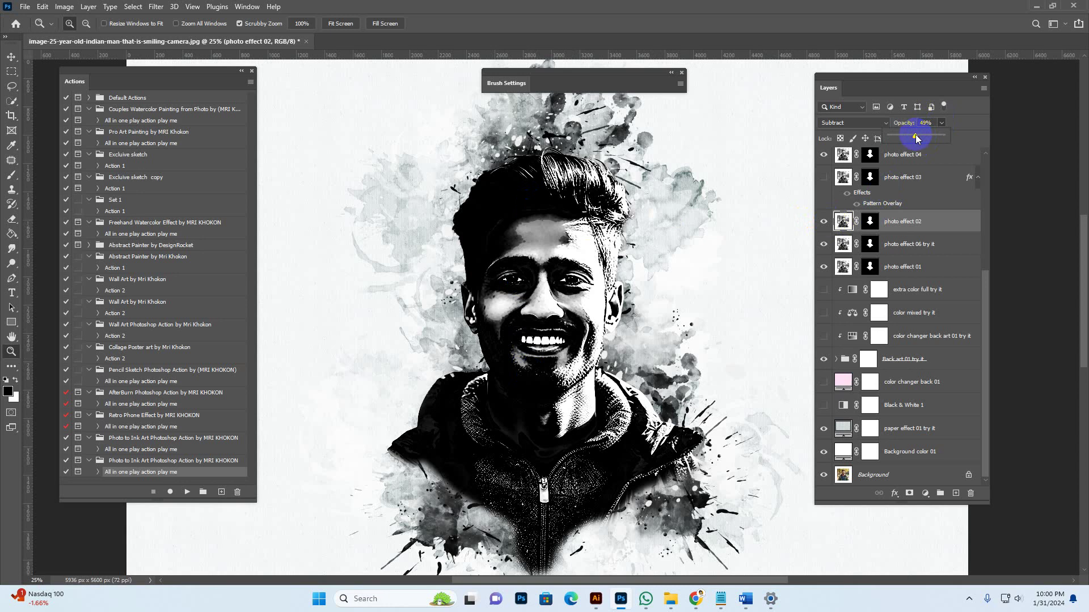
{"action": "left_click", "coordinate": [823, 221]}
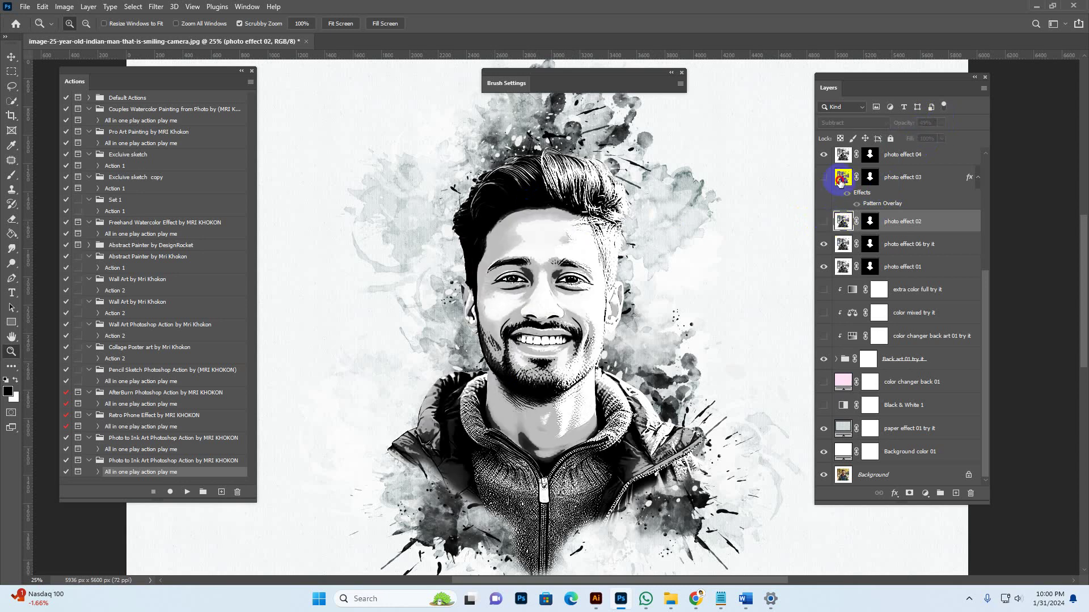
Show photo effect 03 for a lighter sketch look, keeping photo effect 06 on
{"action": "left_click", "coordinate": [841, 179]}
{"action": "left_click", "coordinate": [824, 178]}
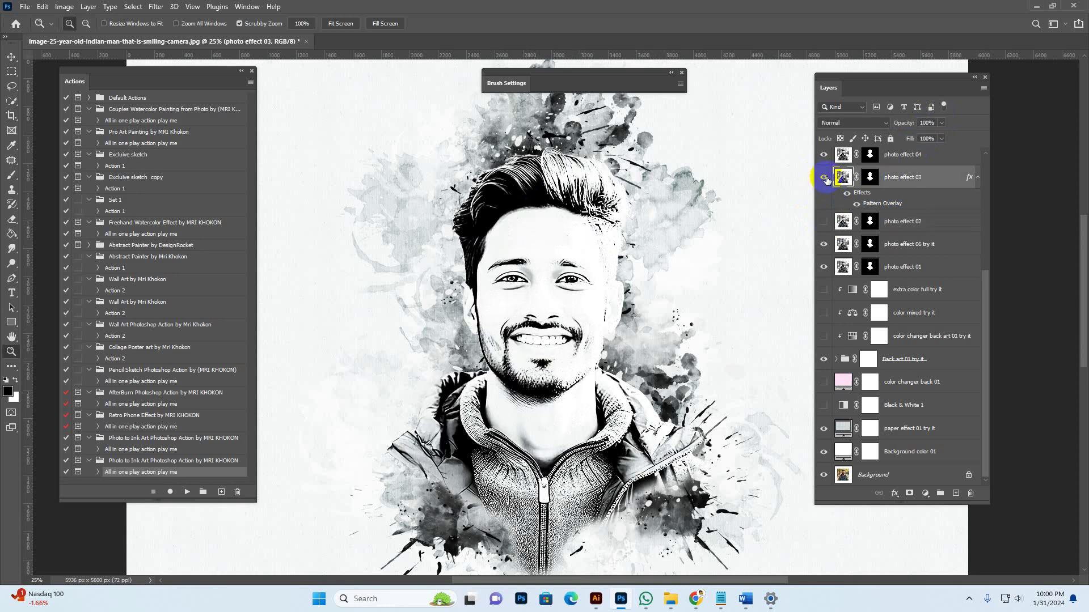
{"action": "left_click", "coordinate": [825, 245]}
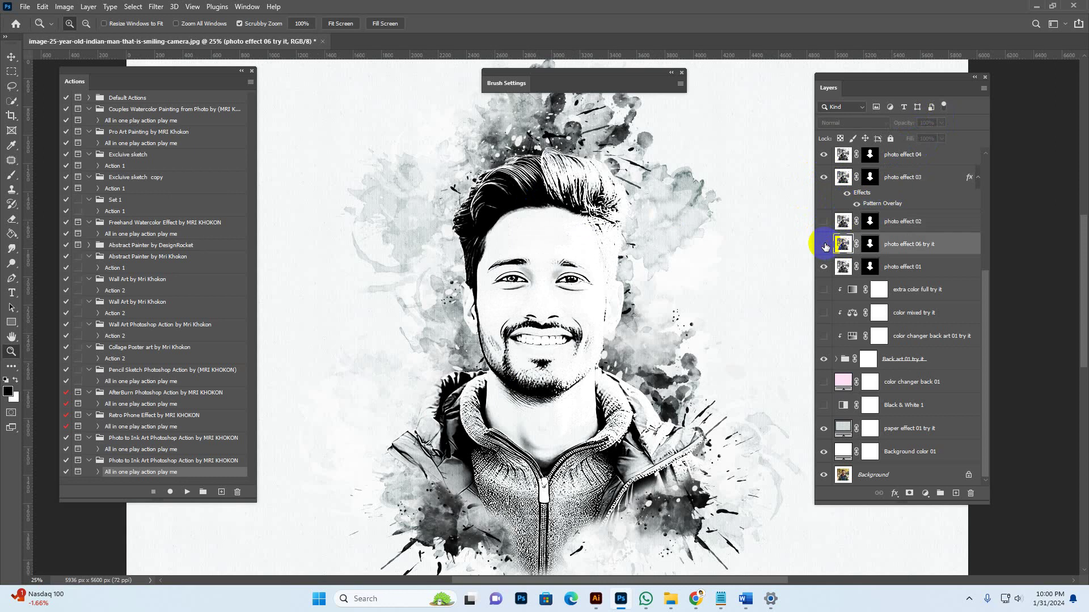
{"action": "left_click", "coordinate": [824, 245]}
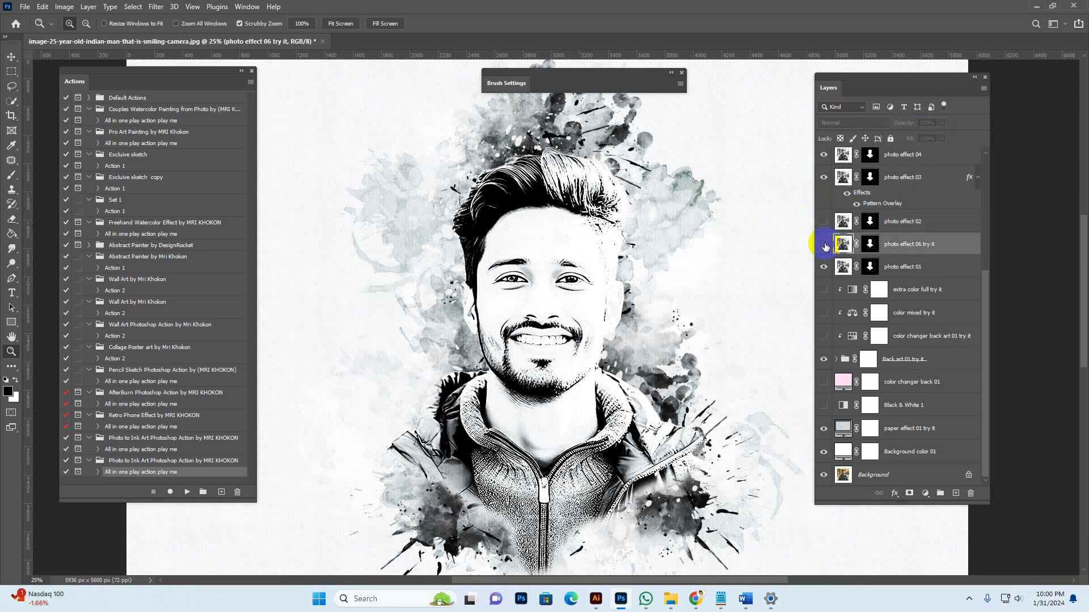
{"action": "left_click", "coordinate": [843, 178]}
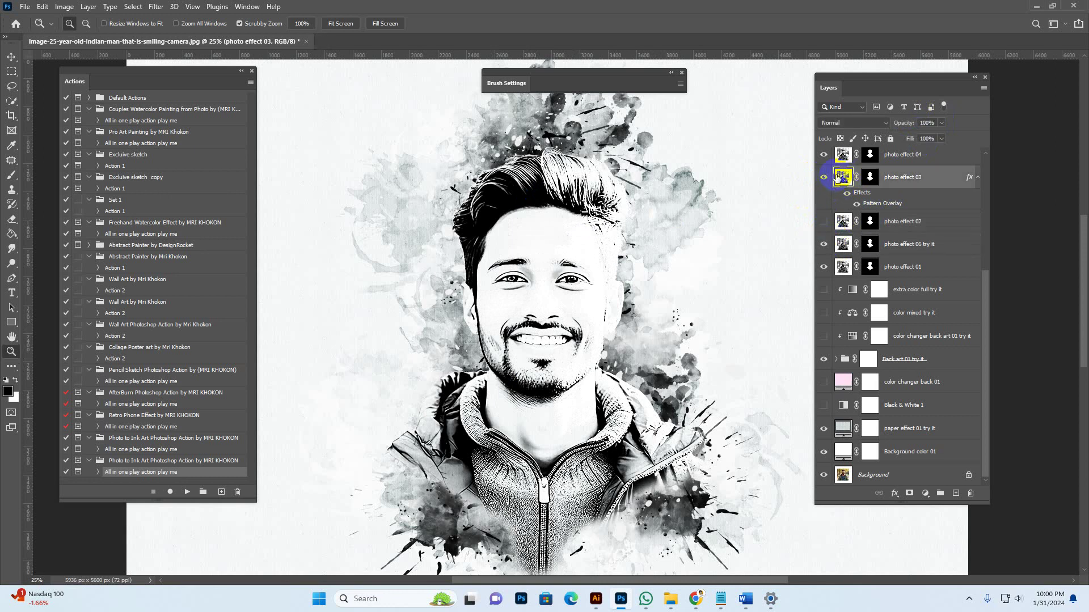
Preview the photo effect 05 variation, then hide it
{"action": "scroll", "coordinate": [868, 283], "scroll_direction": "up", "scroll_amount": 5}
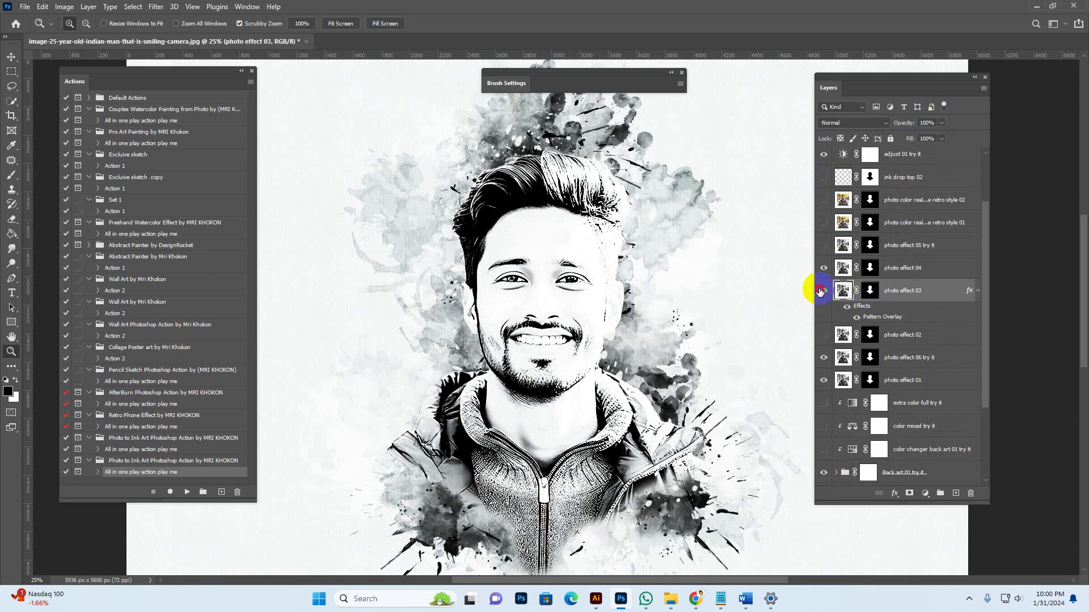
{"action": "left_click", "coordinate": [825, 244]}
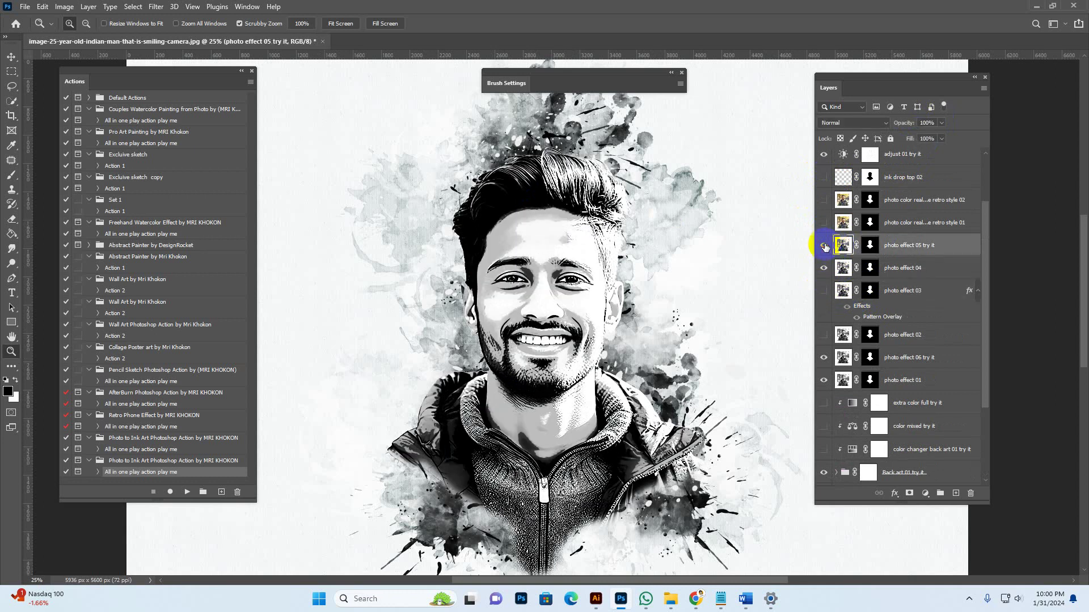
{"action": "left_click", "coordinate": [824, 246]}
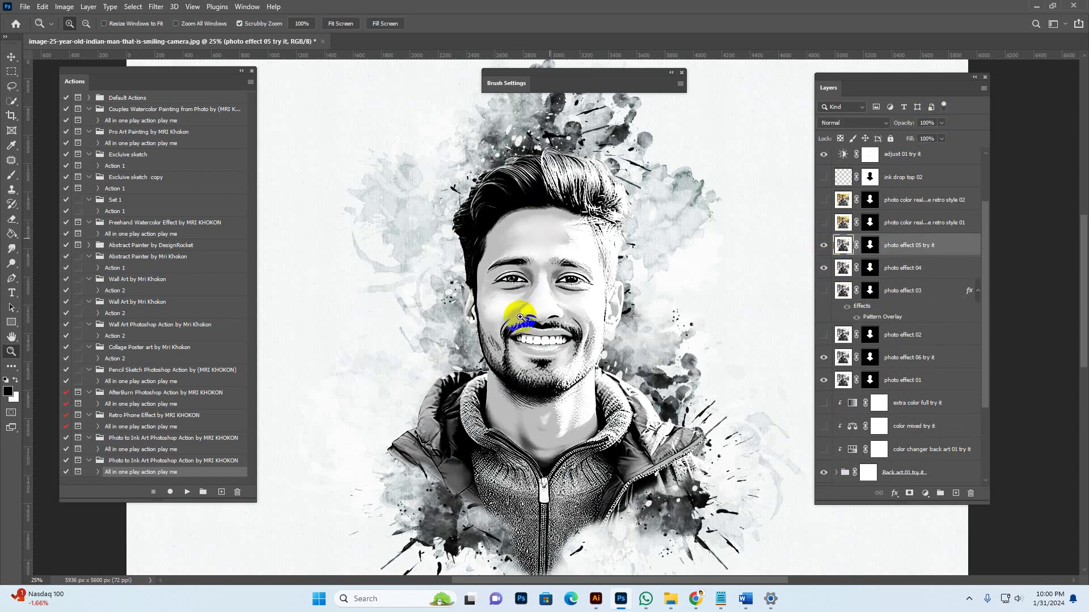
{"action": "left_click", "coordinate": [824, 246]}
Preview the retro style 01 and retro style 02 colour tones, then hide both
{"action": "left_click", "coordinate": [840, 223]}
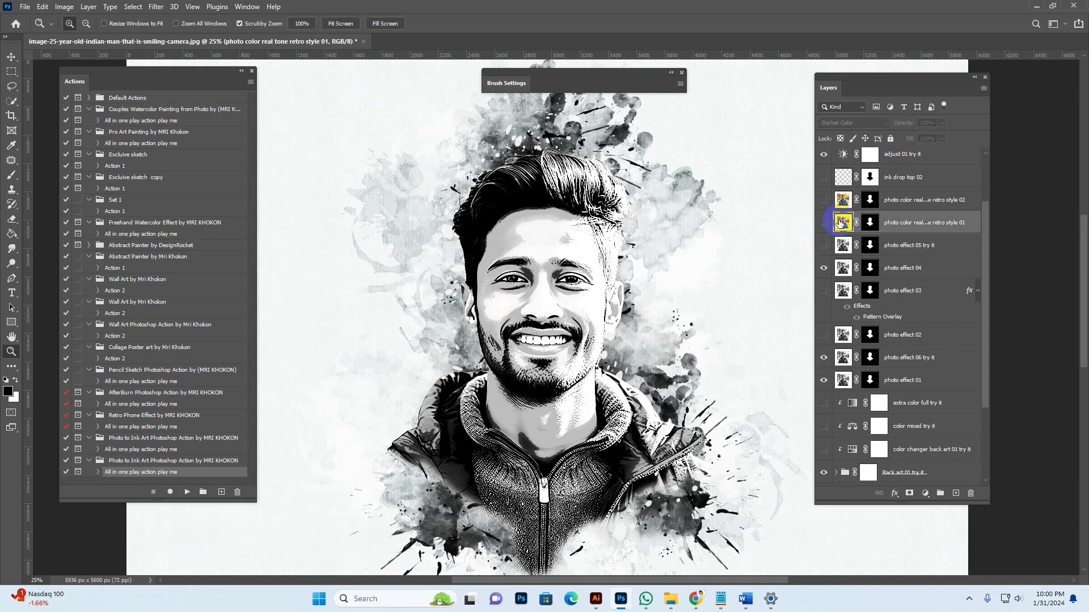
{"action": "left_click", "coordinate": [823, 223]}
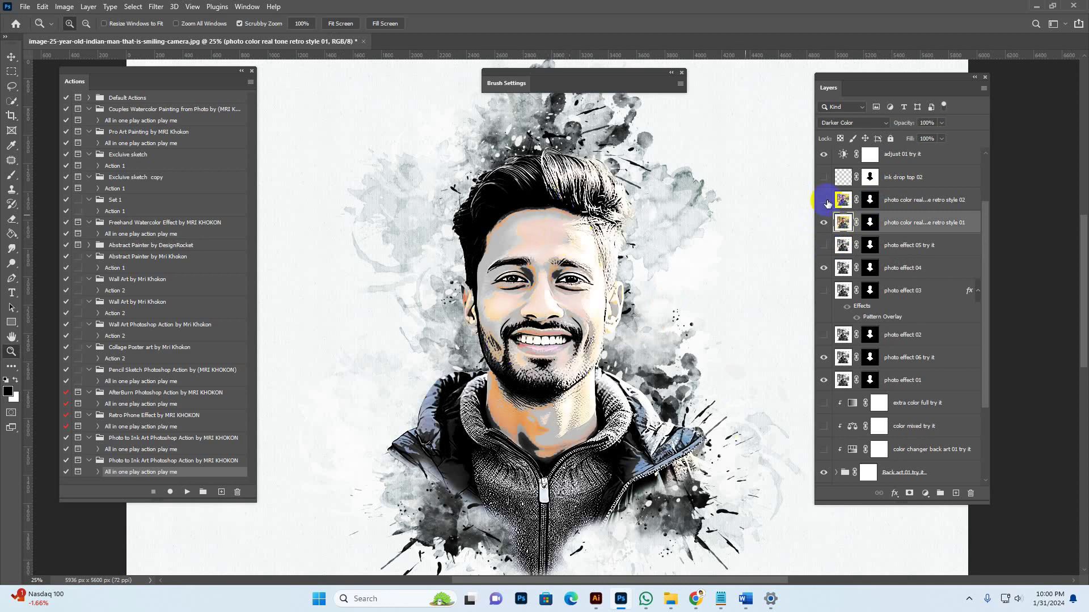
{"action": "left_click", "coordinate": [822, 223]}
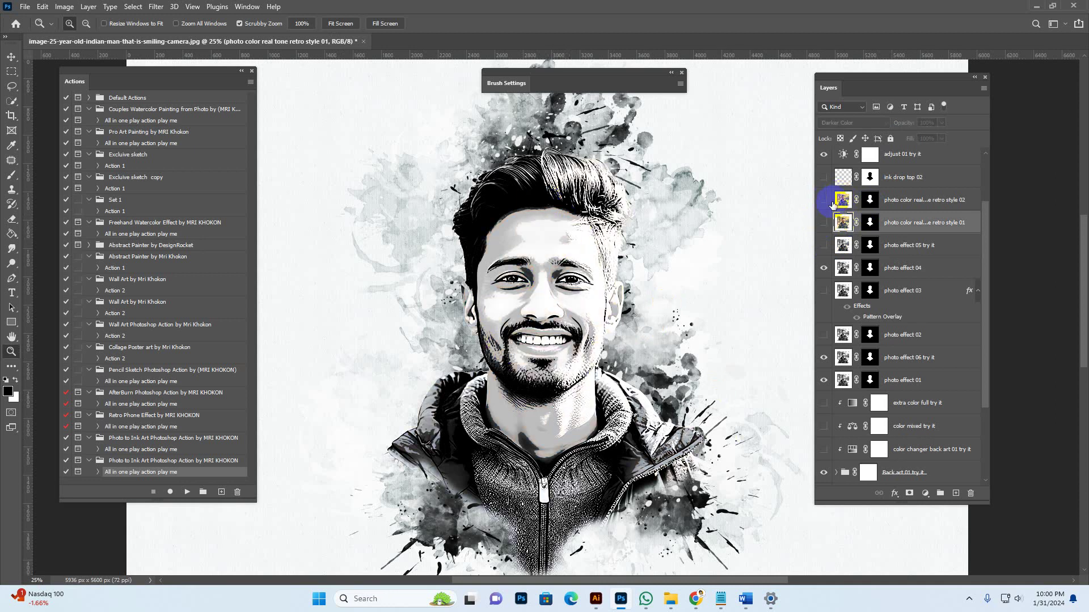
{"action": "left_click", "coordinate": [843, 199]}
{"action": "left_click", "coordinate": [823, 199]}
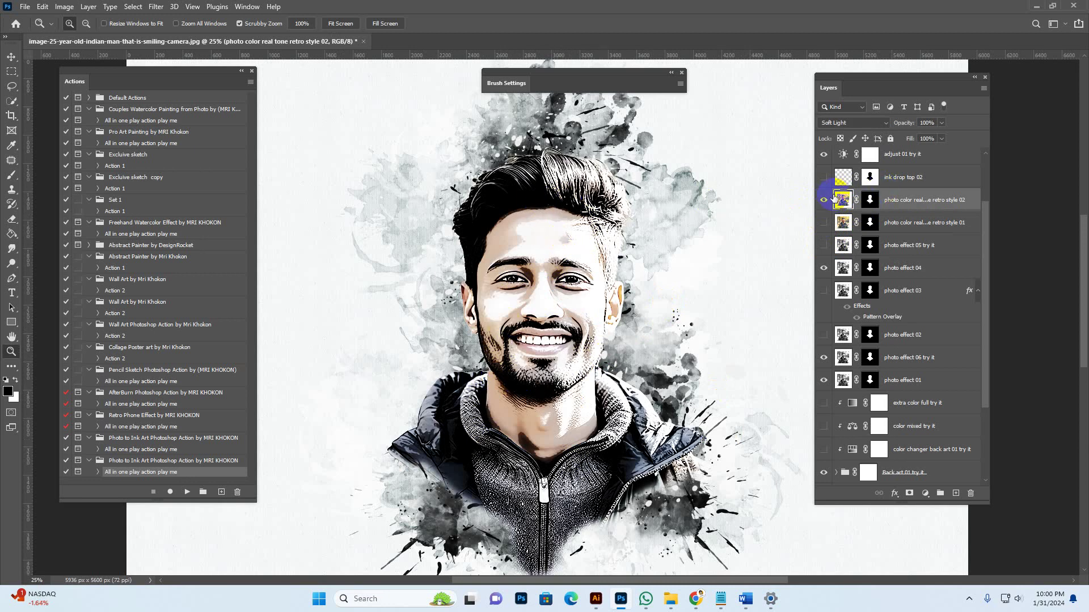
{"action": "left_click", "coordinate": [825, 200]}
Leave the ink drop top 02 layer switched on
{"action": "left_click", "coordinate": [839, 176]}
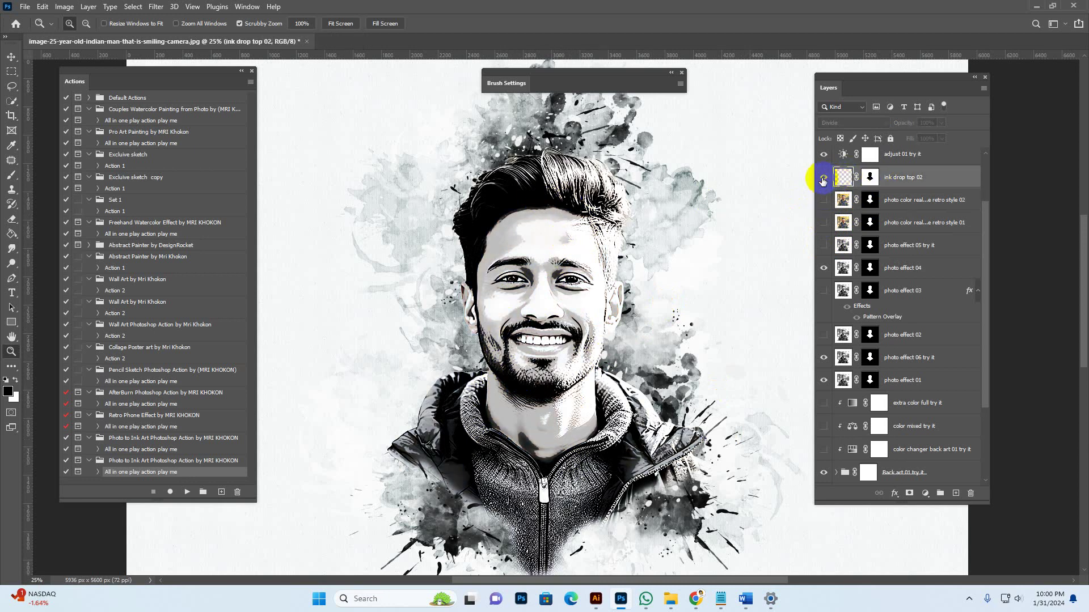
{"action": "left_click", "coordinate": [824, 178]}
{"action": "left_click", "coordinate": [824, 179]}
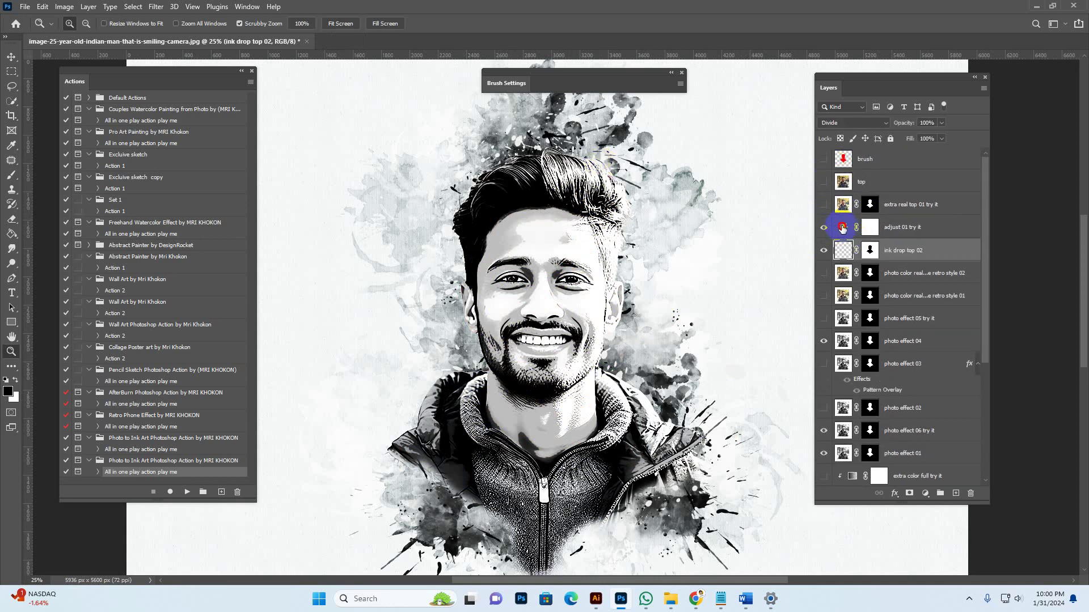
Lower the adjust 01 Brightness/Contrast brightness from 59 to 13 and the contrast to -34
{"action": "double_click", "coordinate": [842, 228]}
{"action": "left_click", "coordinate": [843, 227]}
{"action": "left_click", "coordinate": [748, 408]}
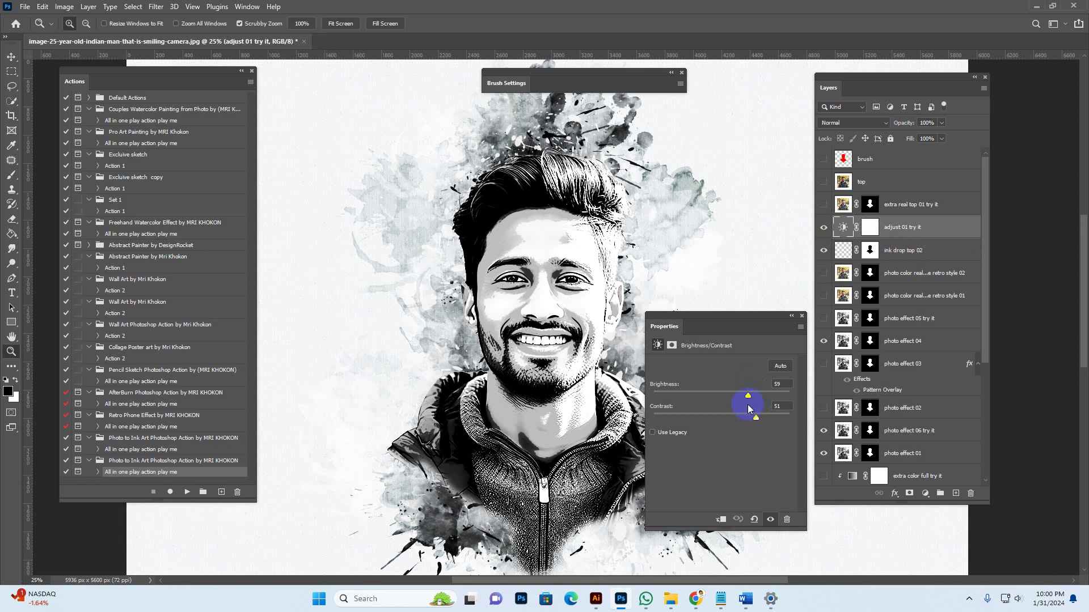
{"action": "left_click_drag", "start_coordinate": [738, 394], "coordinate": [727, 396]}
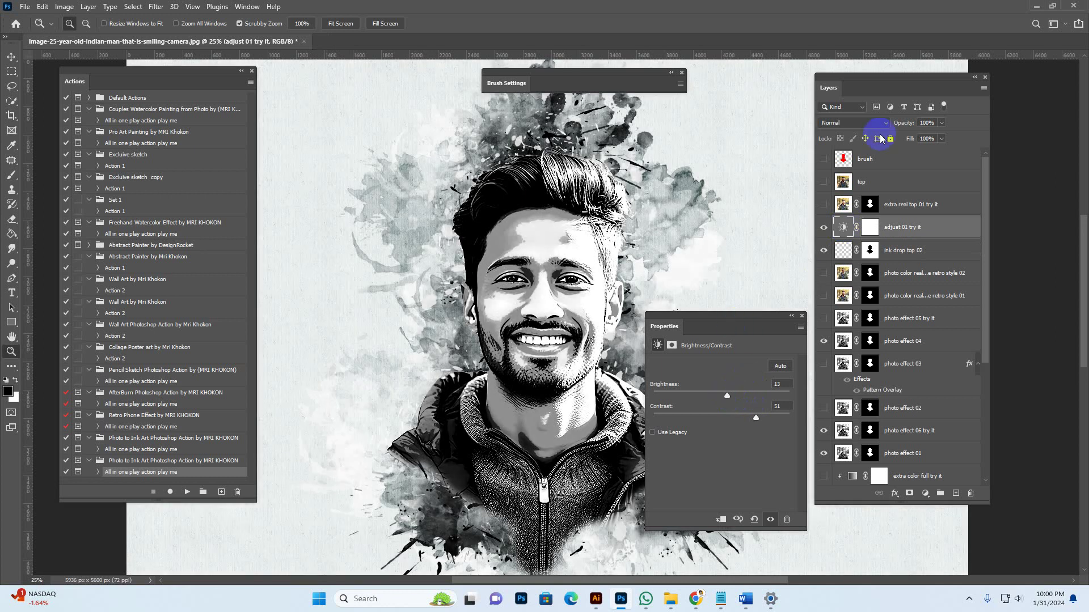
{"action": "left_click_drag", "start_coordinate": [896, 92], "coordinate": [941, 94]}
{"action": "left_click_drag", "start_coordinate": [723, 322], "coordinate": [780, 320]}
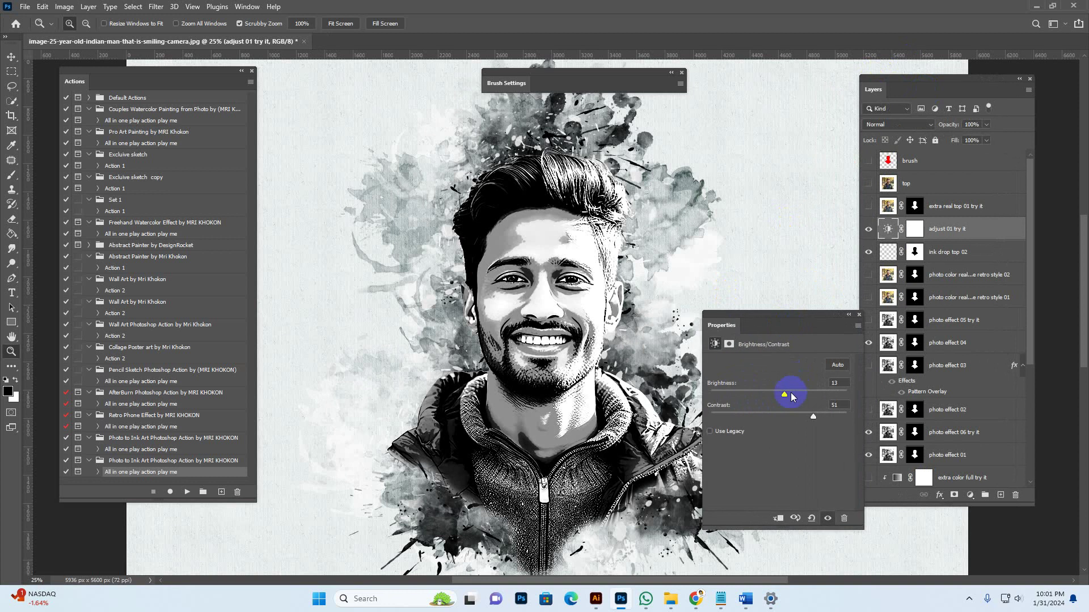
{"action": "mouse_move", "coordinate": [780, 416]}
{"action": "left_mouse_down"}
{"action": "mouse_move", "coordinate": [733, 419]}
{"action": "mouse_move", "coordinate": [802, 413]}
{"action": "mouse_move", "coordinate": [726, 414]}
{"action": "mouse_move", "coordinate": [868, 416]}
{"action": "mouse_move", "coordinate": [758, 418]}
{"action": "mouse_move", "coordinate": [804, 418]}
{"action": "mouse_move", "coordinate": [786, 418]}
{"action": "mouse_move", "coordinate": [797, 394]}
{"action": "mouse_move", "coordinate": [770, 396]}
{"action": "mouse_move", "coordinate": [790, 396]}
{"action": "mouse_move", "coordinate": [791, 416]}
{"action": "left_mouse_up"}
{"action": "left_click", "coordinate": [859, 317]}
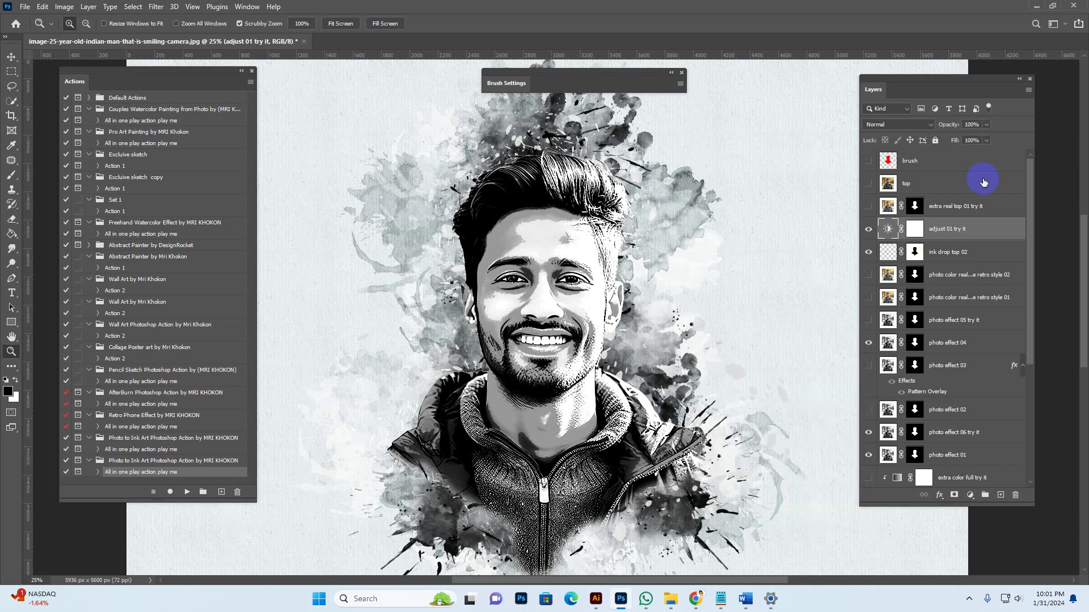
{"action": "double_click", "coordinate": [972, 206]}
{"action": "key", "text": "Return"}
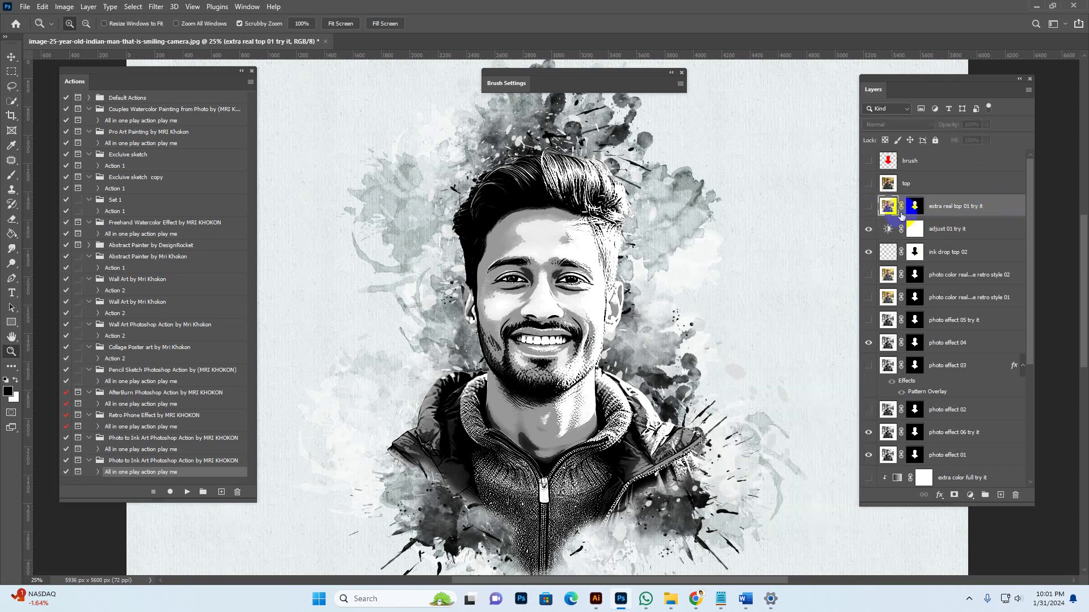
{"action": "left_click", "coordinate": [869, 206]}
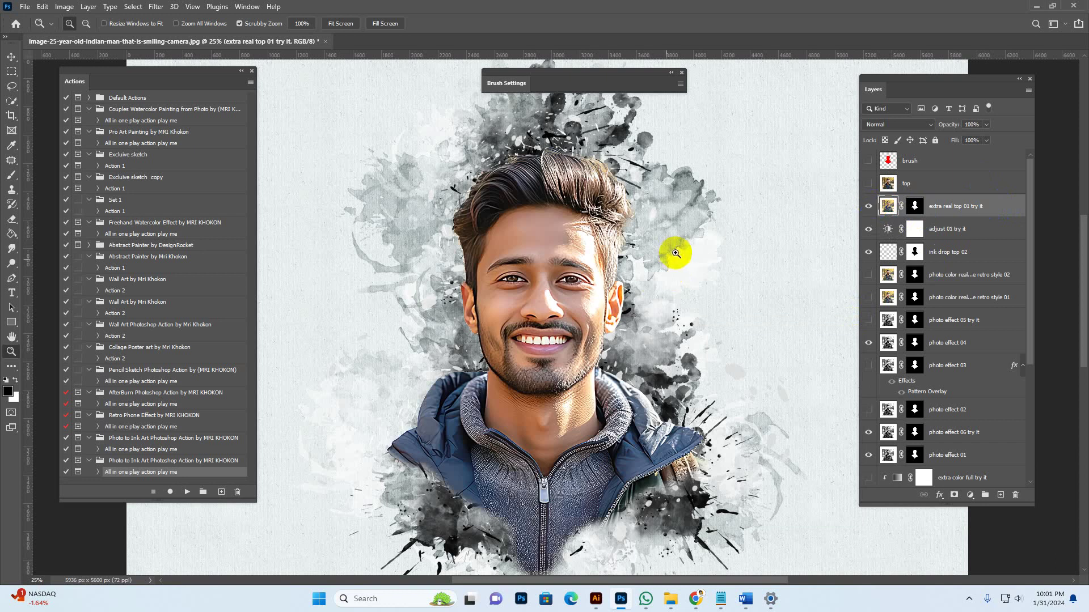
{"action": "left_click", "coordinate": [596, 206]}
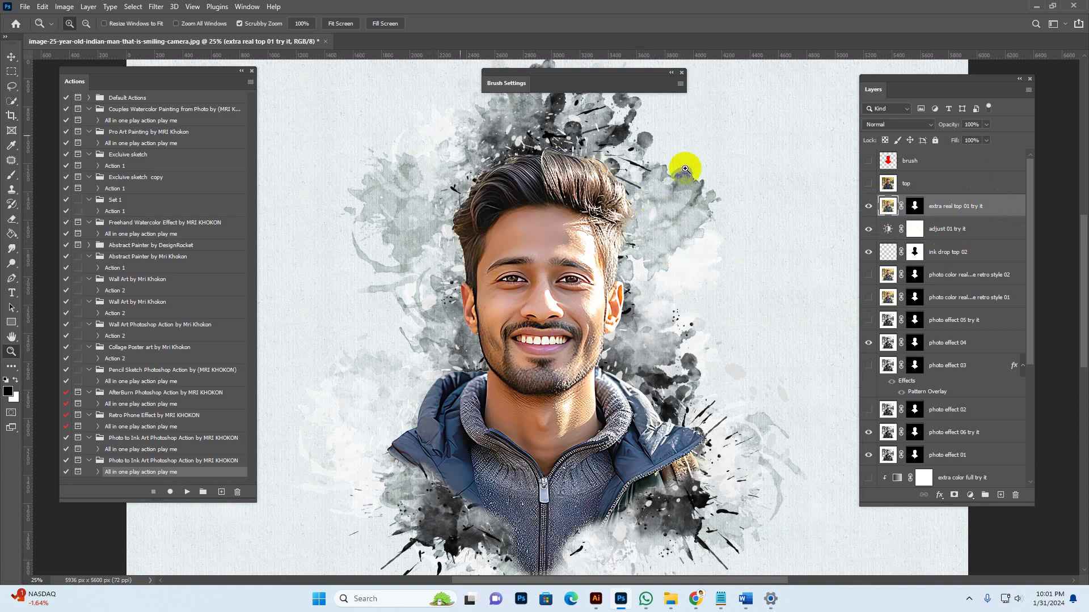
{"action": "left_click", "coordinate": [895, 264]}
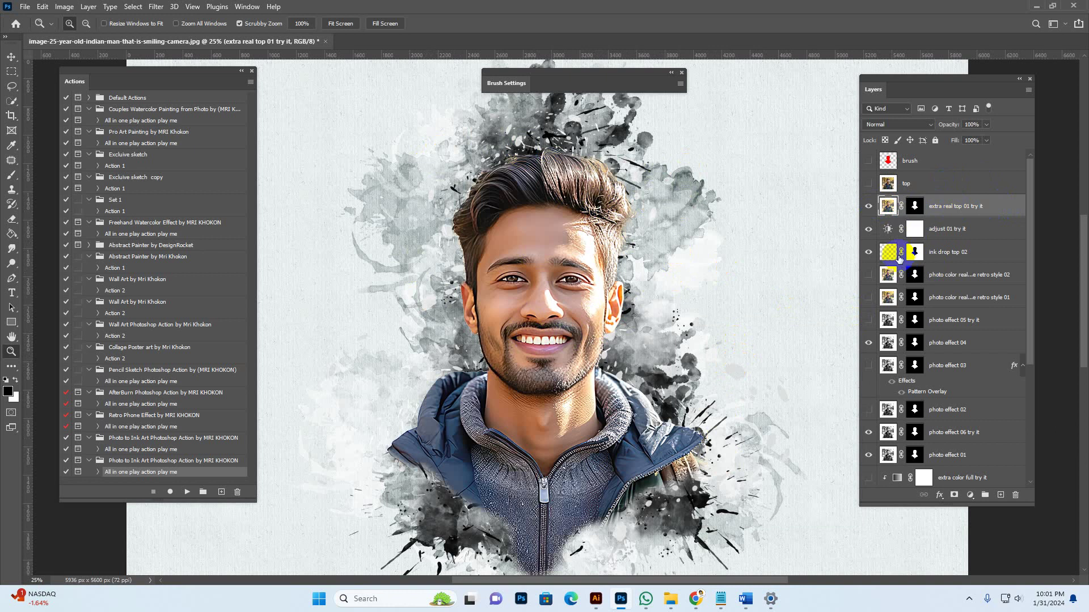
{"action": "left_click", "coordinate": [868, 209]}
{"action": "left_click", "coordinate": [880, 276]}
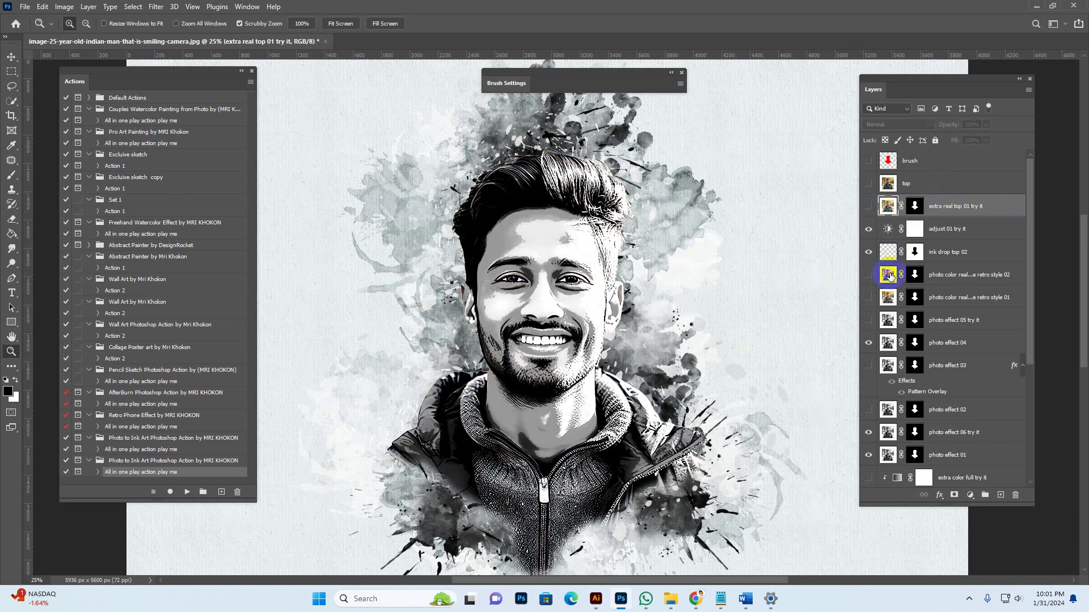
{"action": "scroll", "coordinate": [902, 340], "scroll_direction": "down", "scroll_amount": 5}
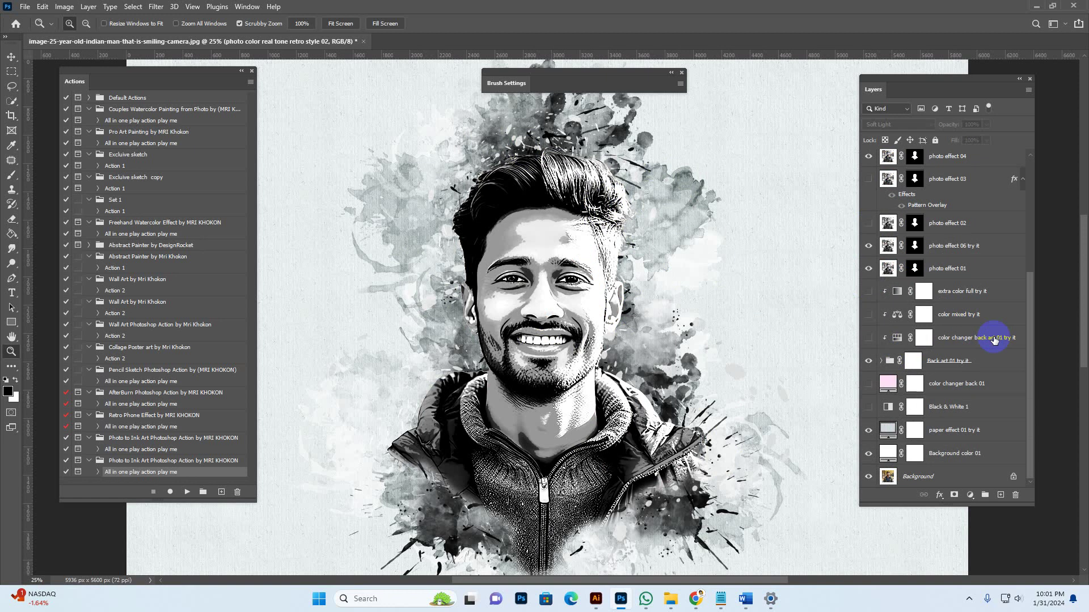
{"action": "left_click", "coordinate": [994, 339]}
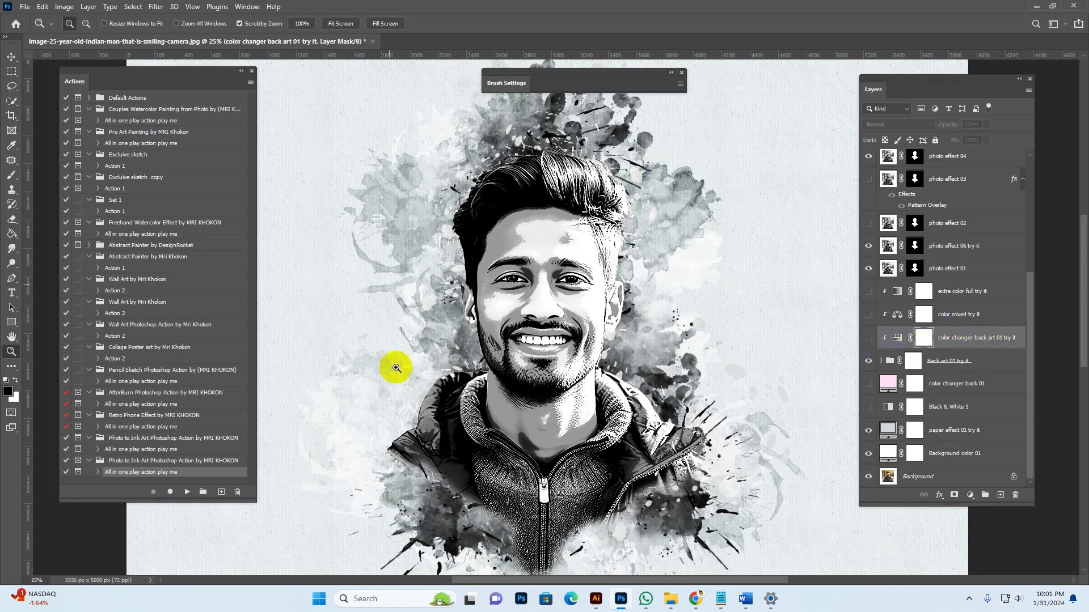
{"action": "left_click", "coordinate": [877, 365]}
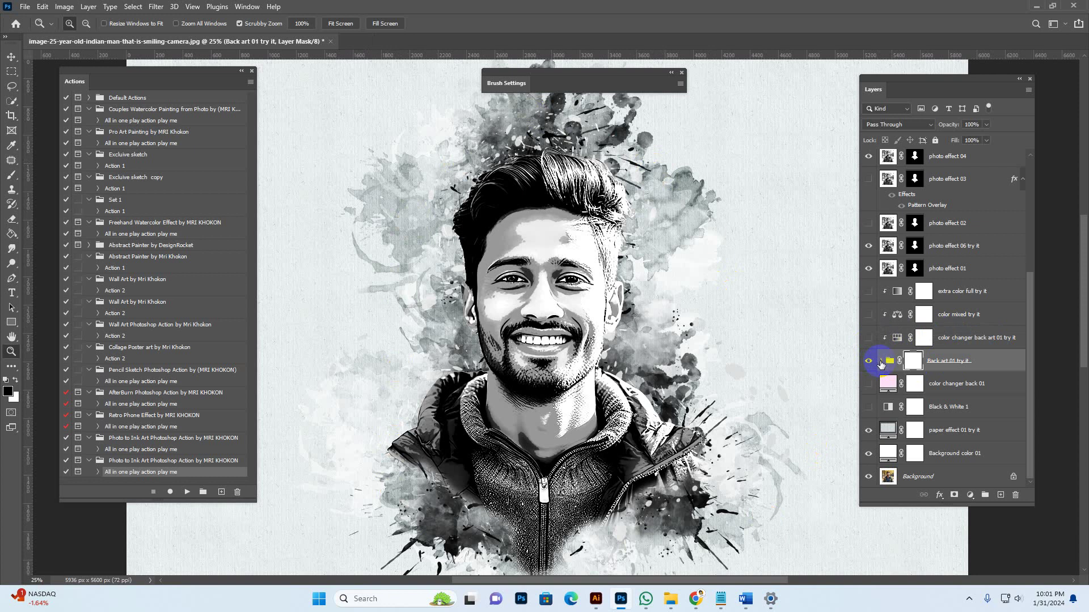
{"action": "left_click", "coordinate": [881, 362]}
{"action": "scroll", "coordinate": [882, 340], "scroll_direction": "down", "scroll_amount": 3}
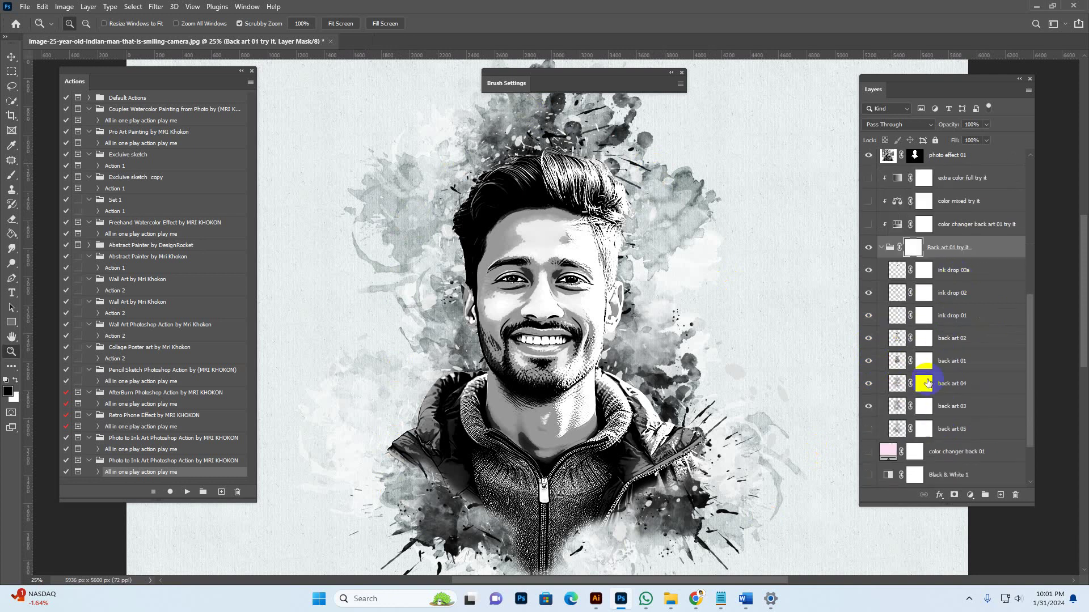
{"action": "left_click", "coordinate": [889, 249]}
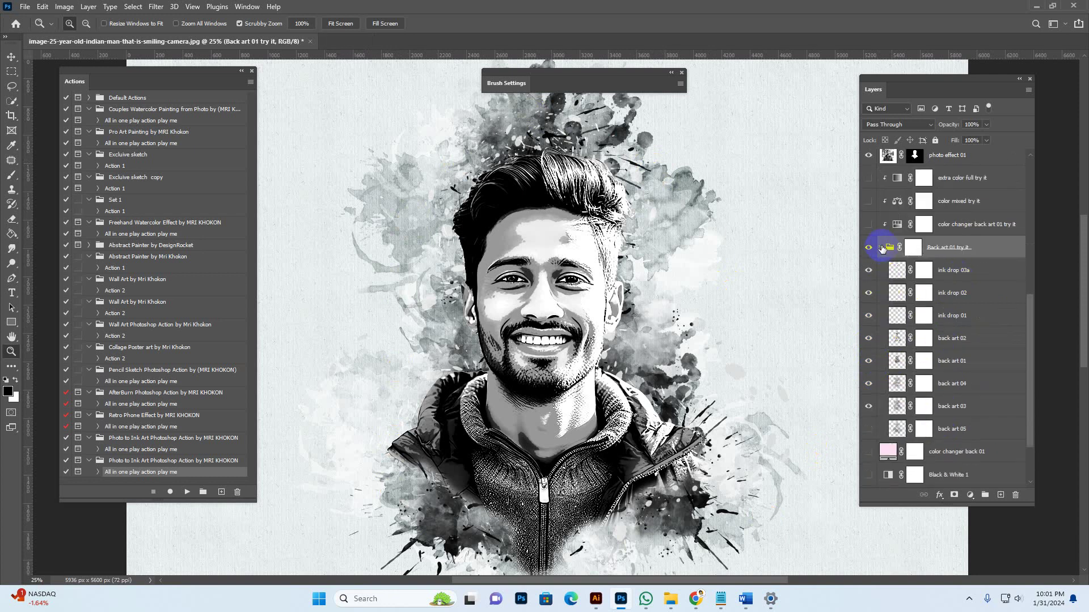
{"action": "left_click", "coordinate": [882, 248]}
{"action": "left_click", "coordinate": [949, 341]}
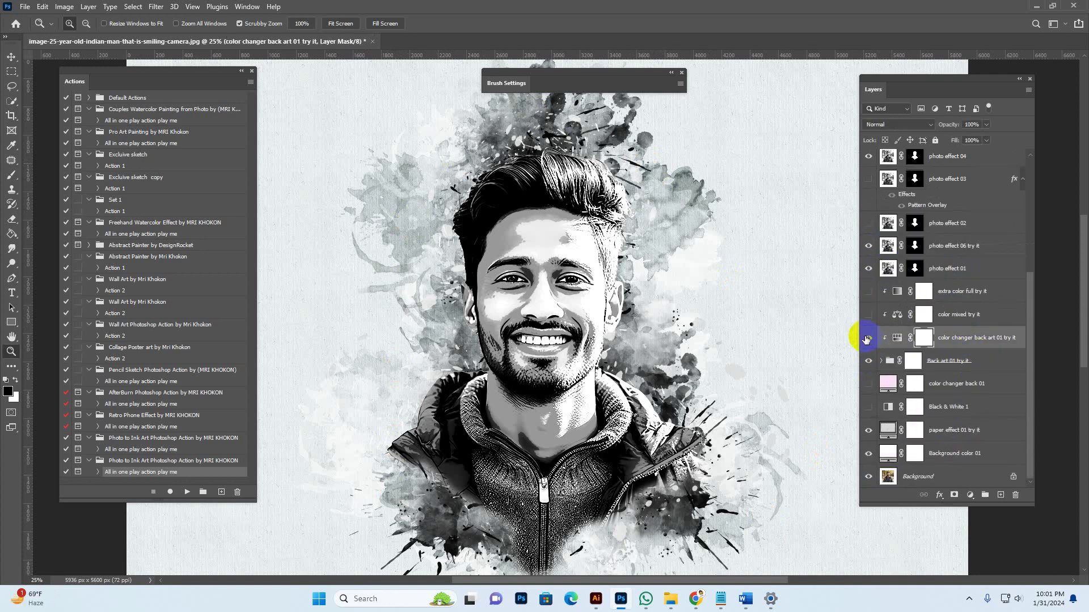
Show the back-art colour changer and shift its hue from purple through magenta to teal
{"action": "left_click", "coordinate": [868, 338]}
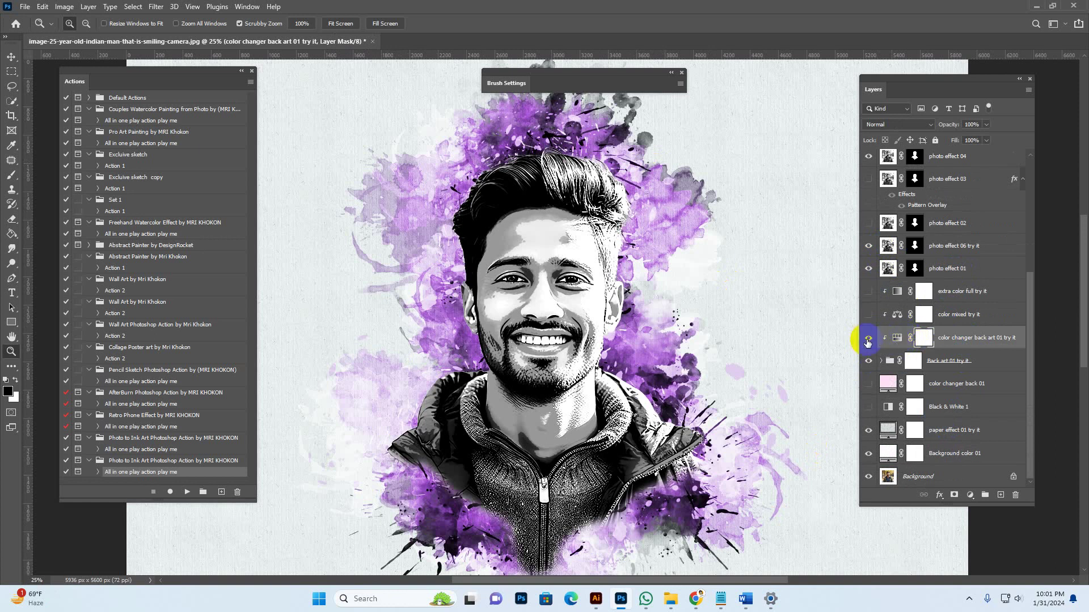
{"action": "double_click", "coordinate": [896, 339]}
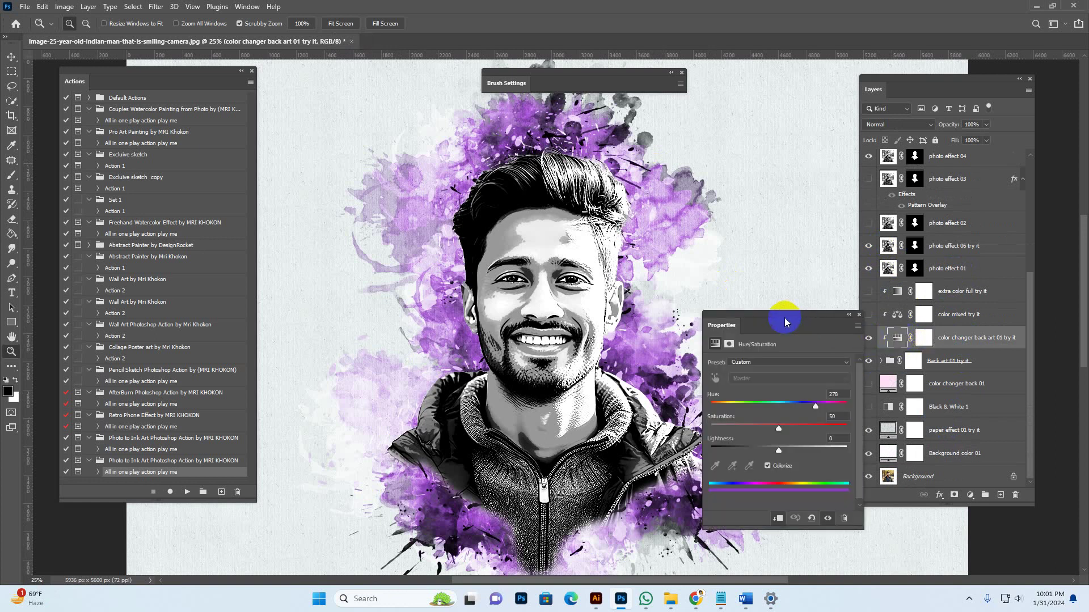
{"action": "left_click_drag", "start_coordinate": [785, 319], "coordinate": [752, 326]}
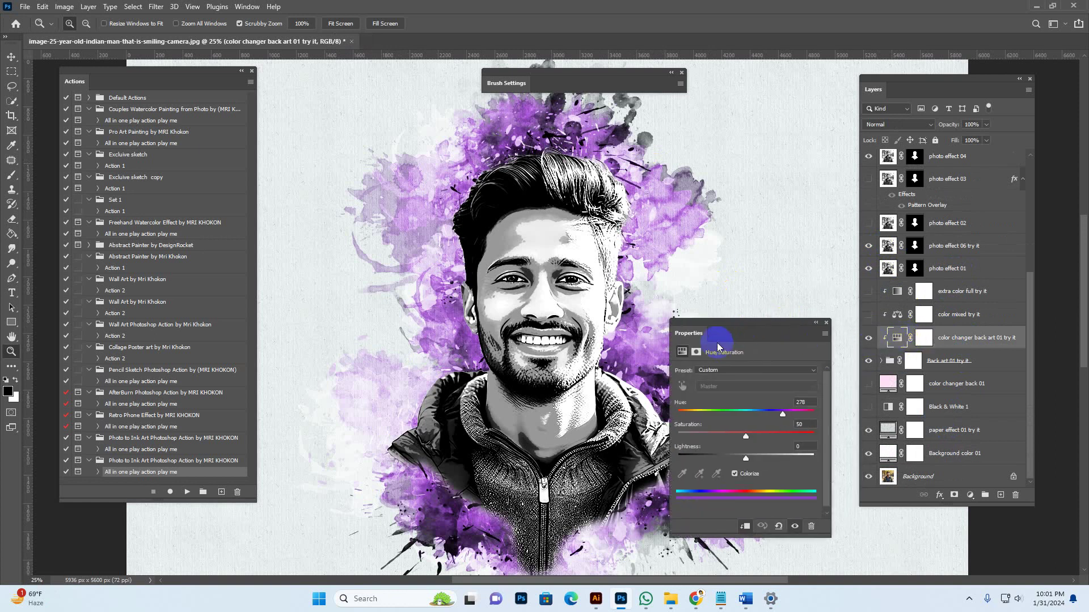
{"action": "mouse_move", "coordinate": [783, 414]}
{"action": "left_mouse_down"}
{"action": "mouse_move", "coordinate": [805, 413]}
{"action": "mouse_move", "coordinate": [776, 413]}
{"action": "left_mouse_up"}
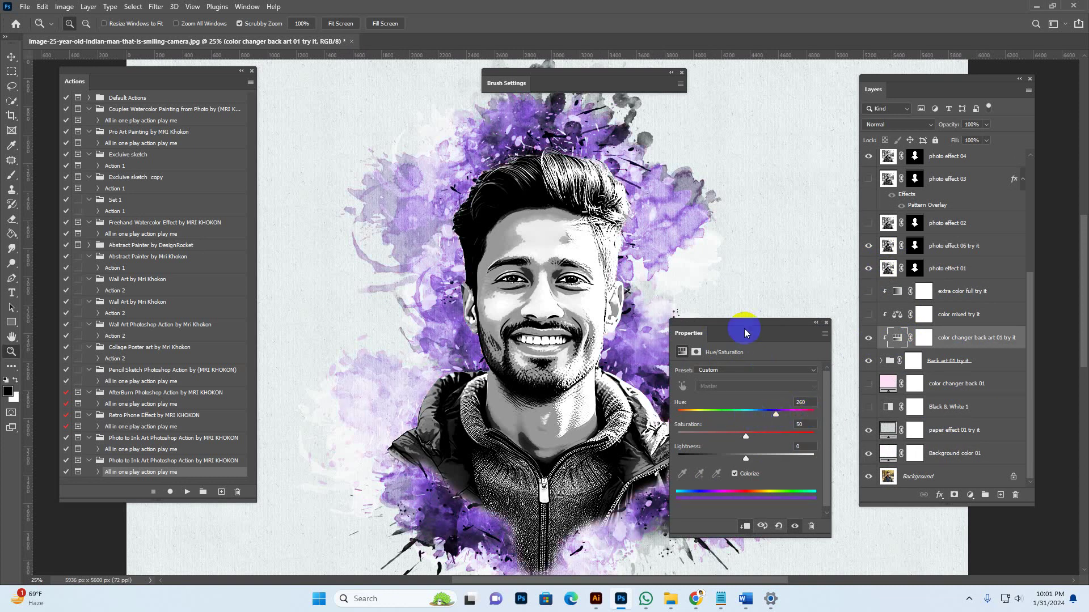
{"action": "left_click_drag", "start_coordinate": [745, 333], "coordinate": [801, 315]}
{"action": "left_click_drag", "start_coordinate": [805, 394], "coordinate": [774, 395]}
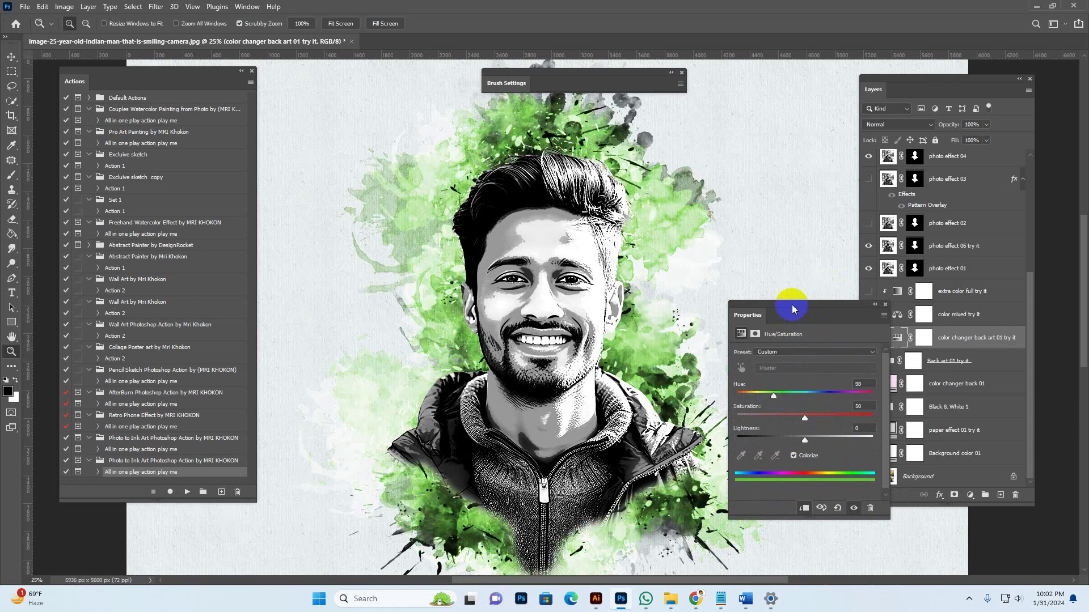
Show the color mixed balance layer, shift its cyan-red balance, and reveal the yellow extra colour layer
{"action": "left_click", "coordinate": [924, 318]}
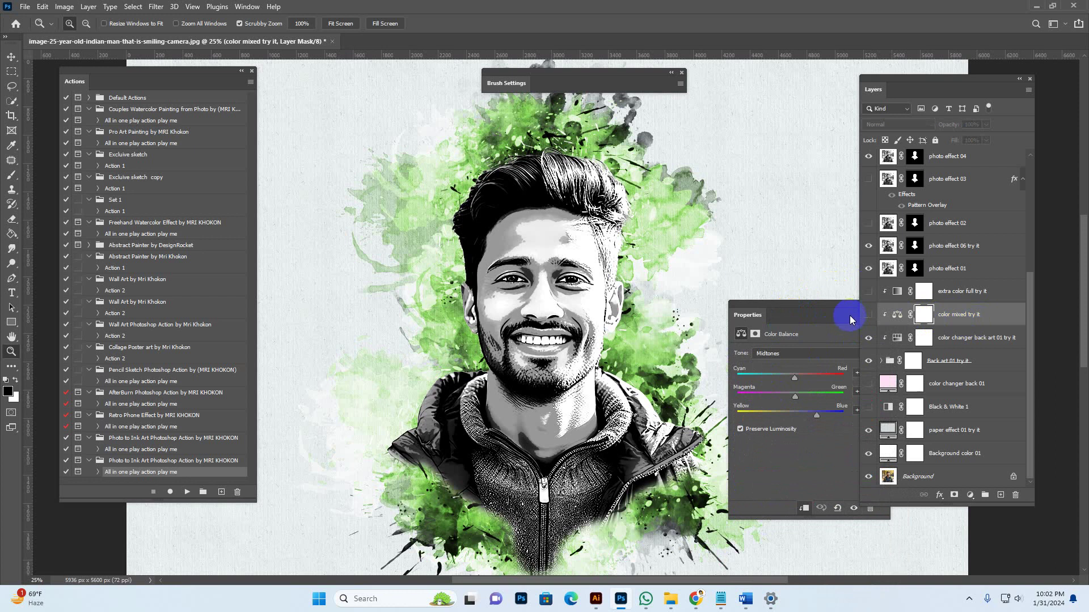
{"action": "left_click", "coordinate": [867, 315]}
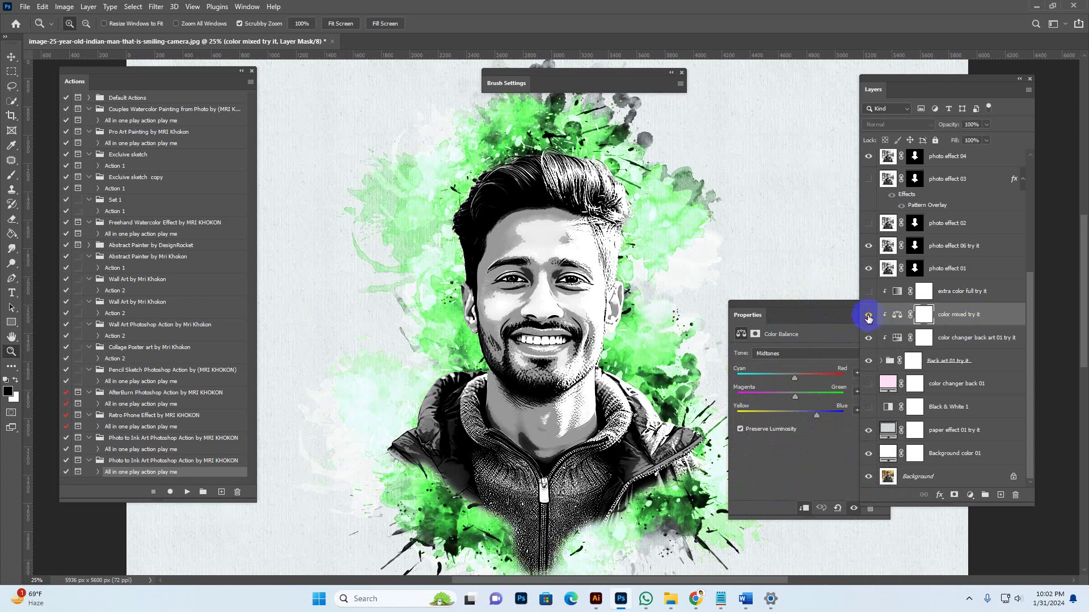
{"action": "left_click_drag", "start_coordinate": [795, 378], "coordinate": [800, 408]}
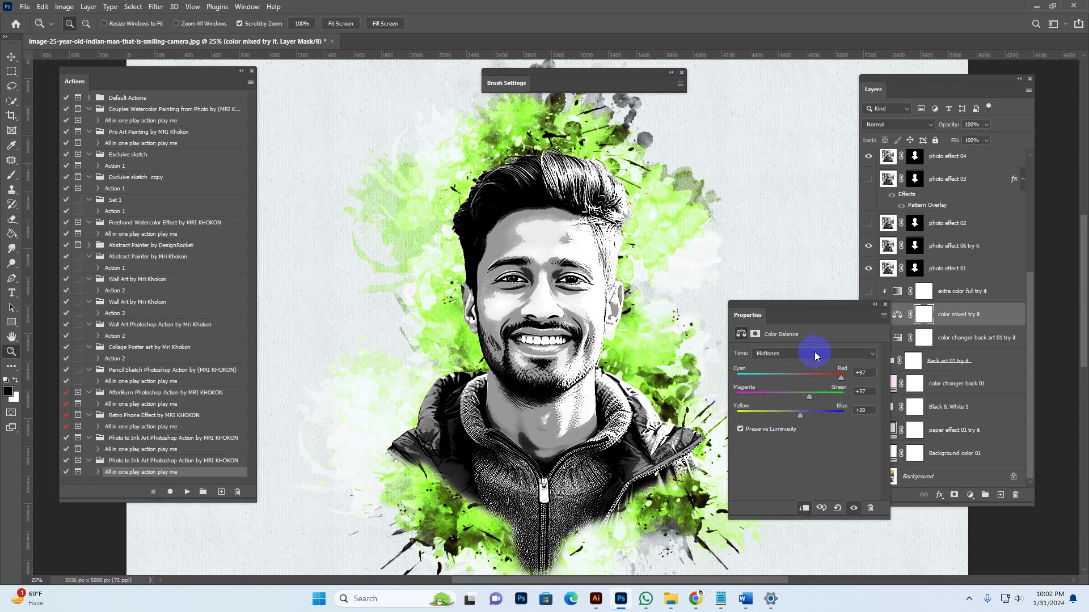
{"action": "left_click", "coordinate": [885, 304]}
{"action": "left_click", "coordinate": [897, 292]}
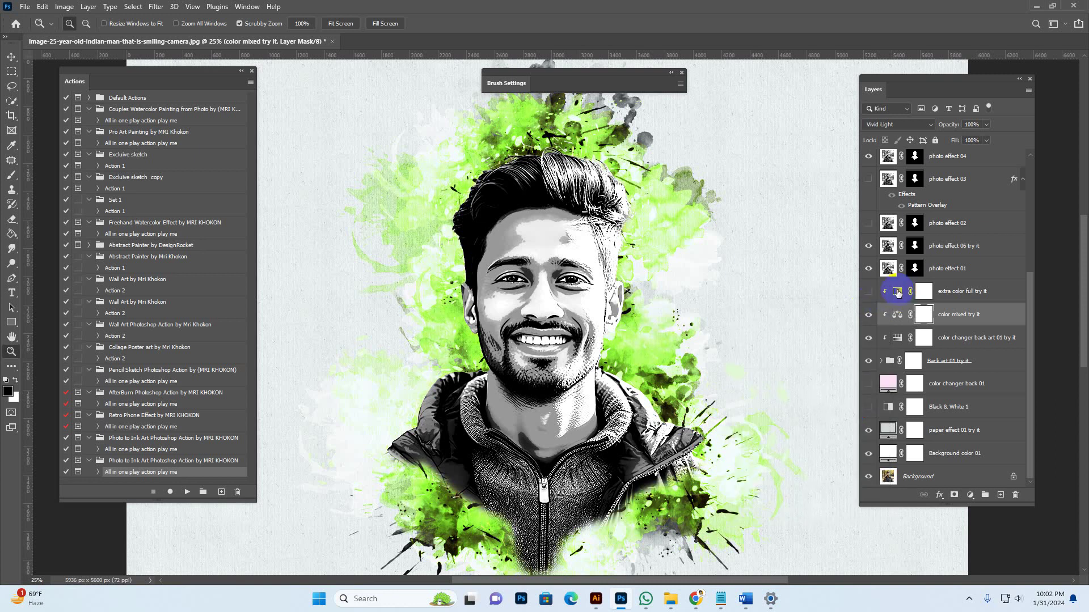
{"action": "left_click", "coordinate": [869, 291]}
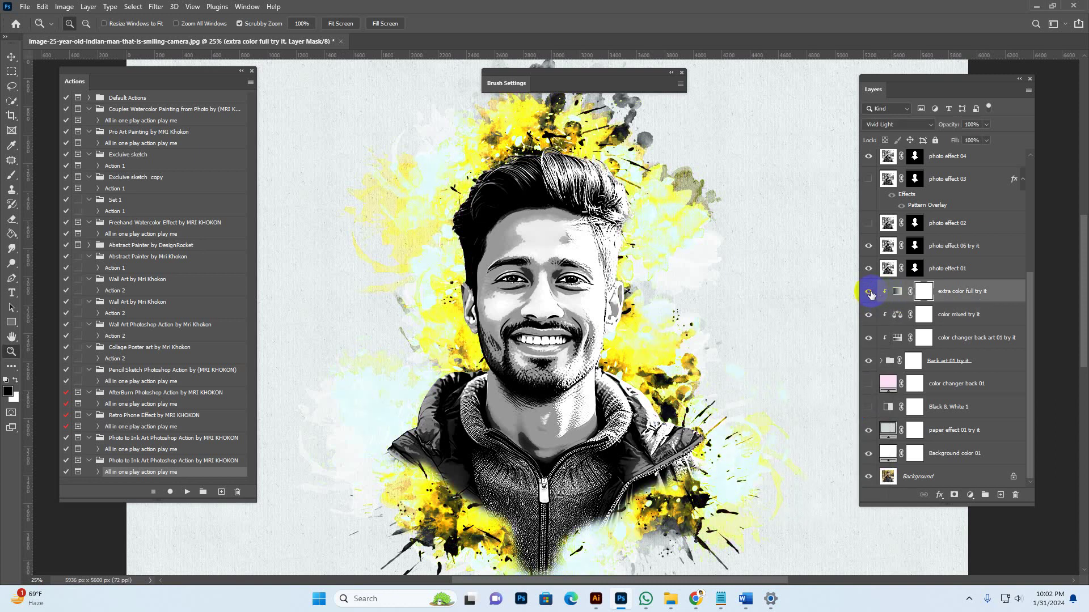
Hide the color mixed, extra color full and back-art colour layers, leaving grey splashes
{"action": "left_click", "coordinate": [887, 315]}
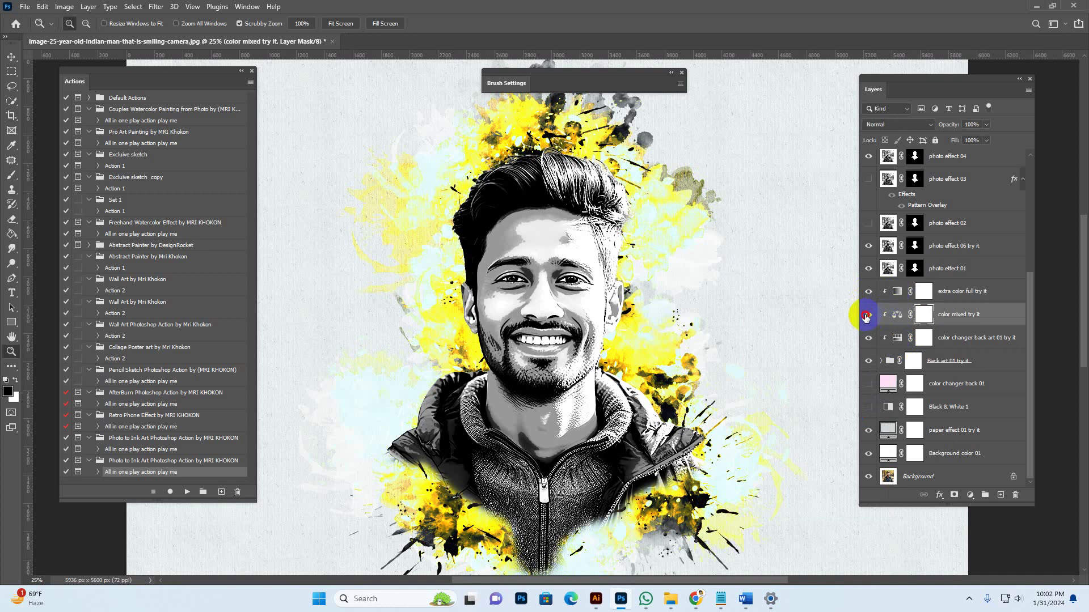
{"action": "left_click", "coordinate": [867, 315]}
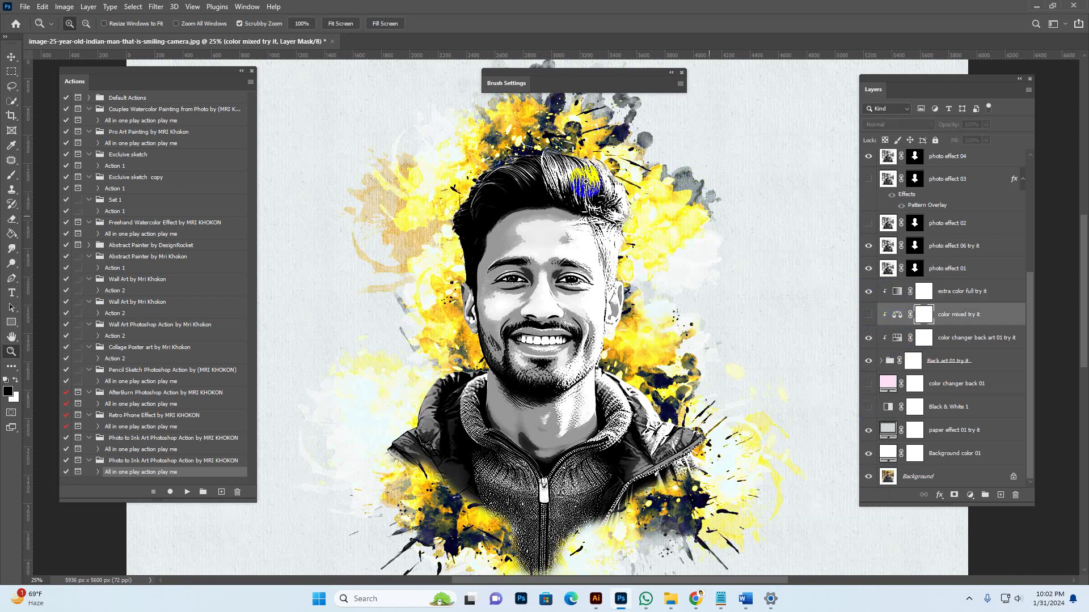
{"action": "left_click", "coordinate": [891, 294]}
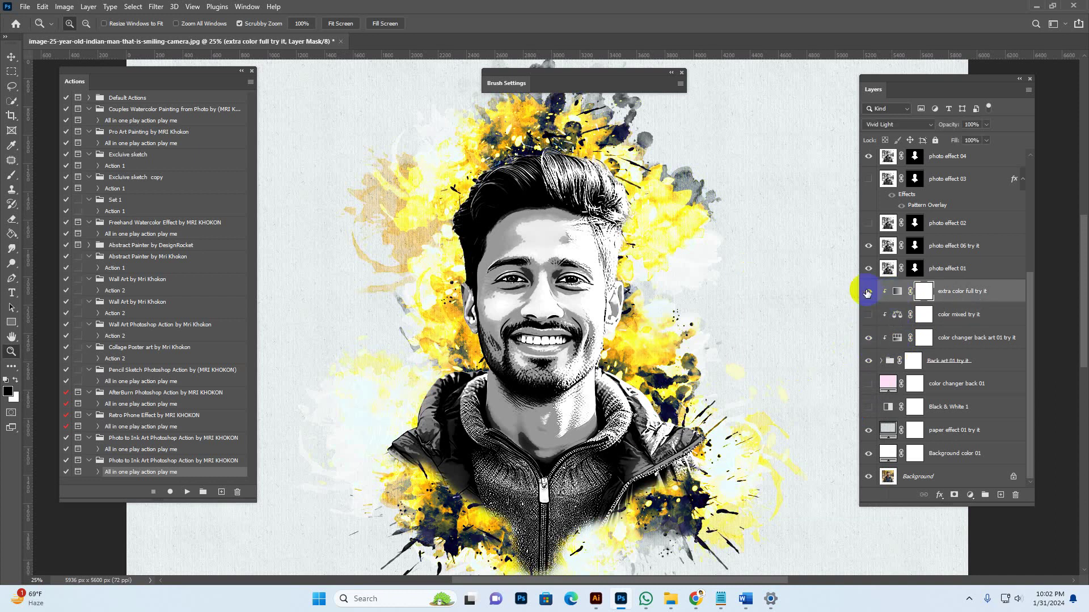
{"action": "left_click", "coordinate": [867, 292]}
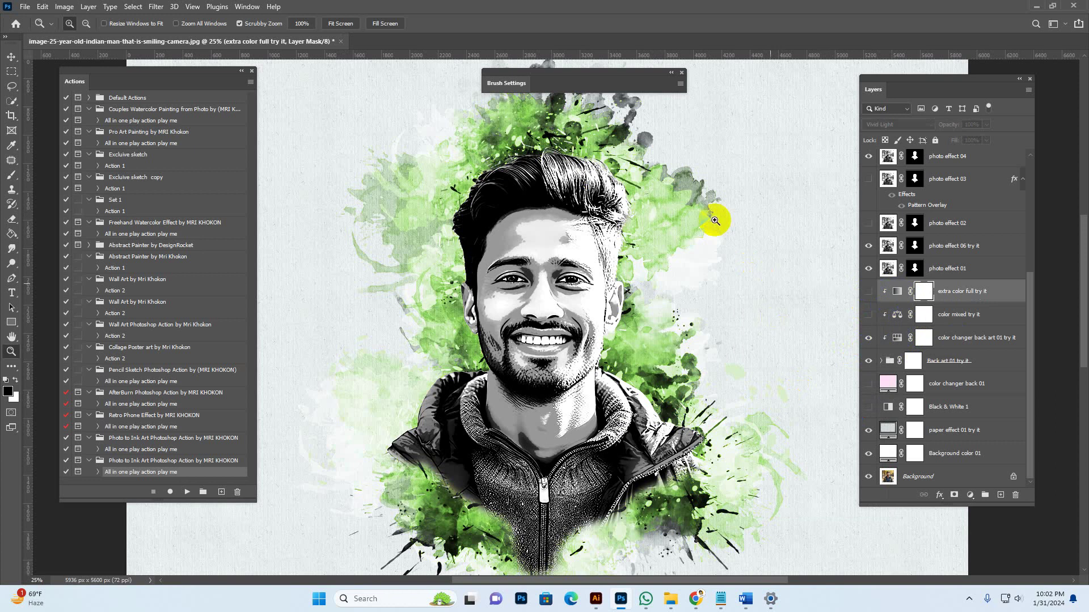
{"action": "left_click", "coordinate": [985, 345]}
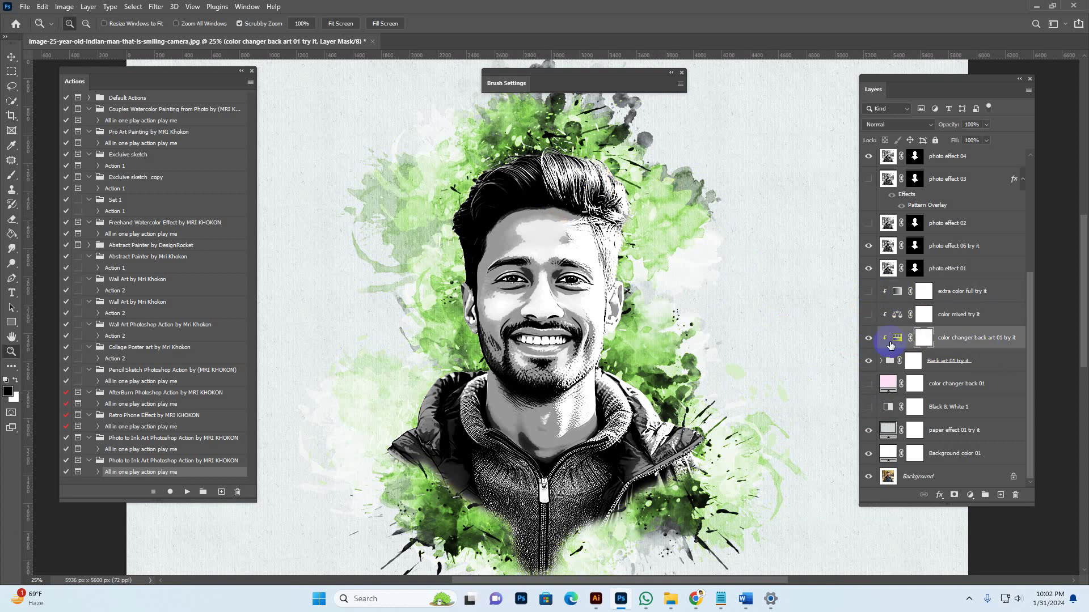
{"action": "left_click", "coordinate": [868, 338]}
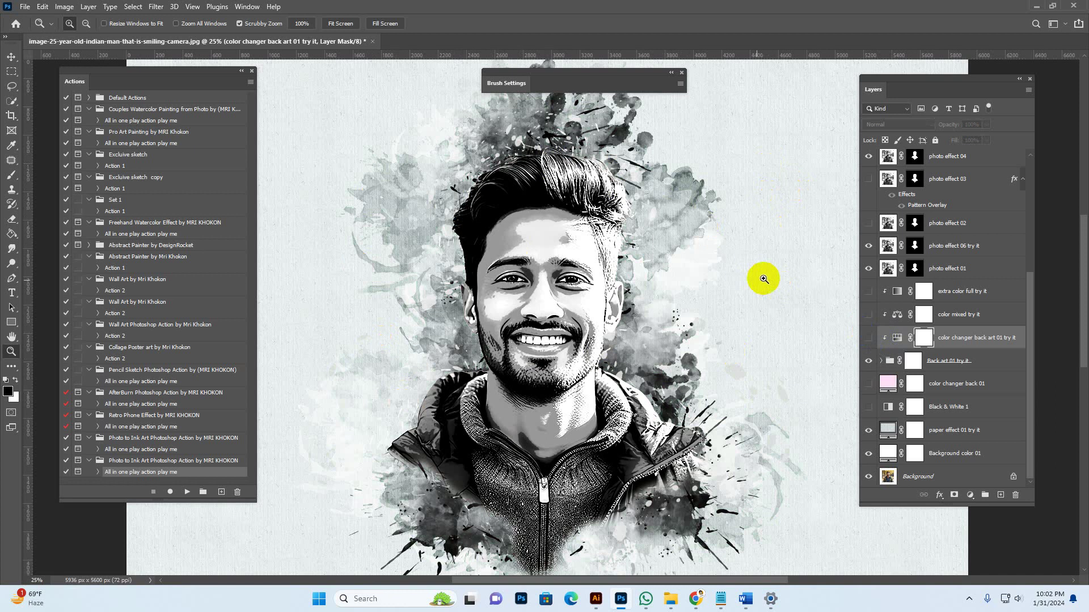
Turn on the color changer back 01 fill and change its colour from pink to peach #feebe0
{"action": "left_click", "coordinate": [968, 391]}
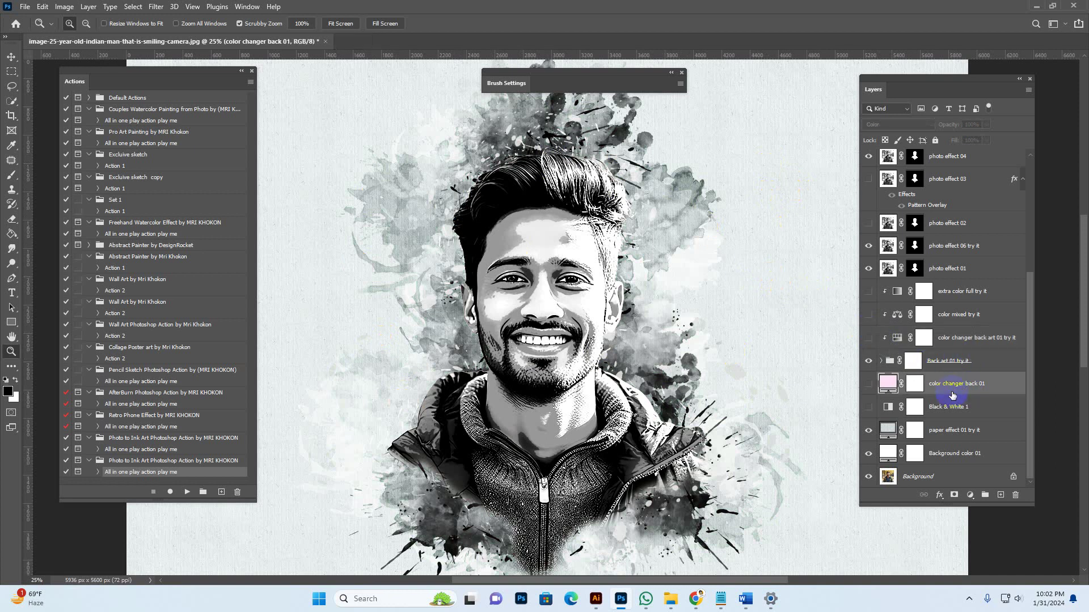
{"action": "left_click", "coordinate": [869, 385]}
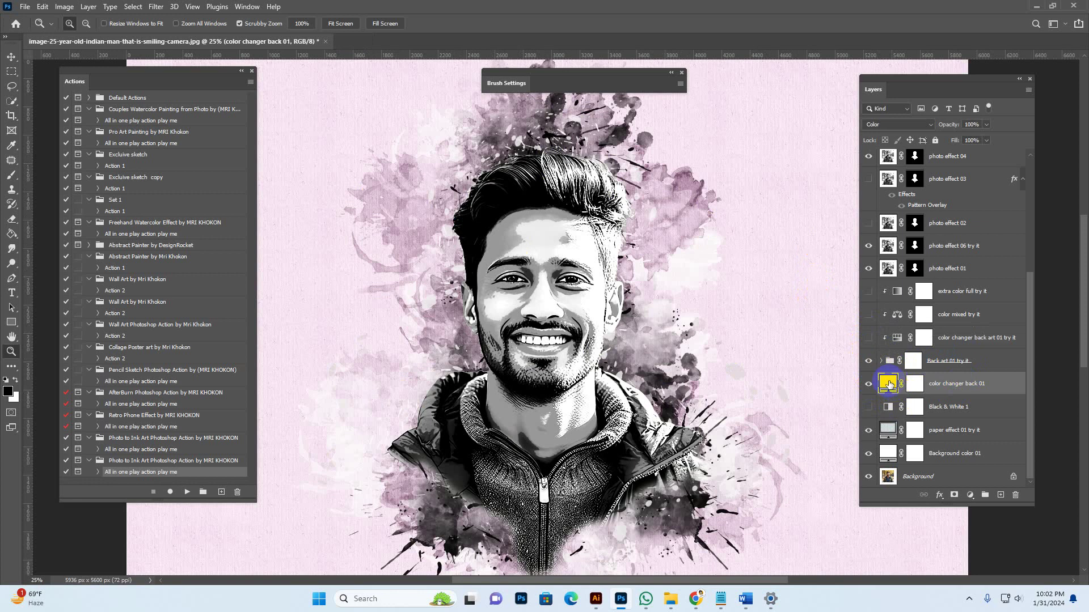
{"action": "double_click", "coordinate": [888, 385]}
{"action": "left_click_drag", "start_coordinate": [946, 267], "coordinate": [945, 362]}
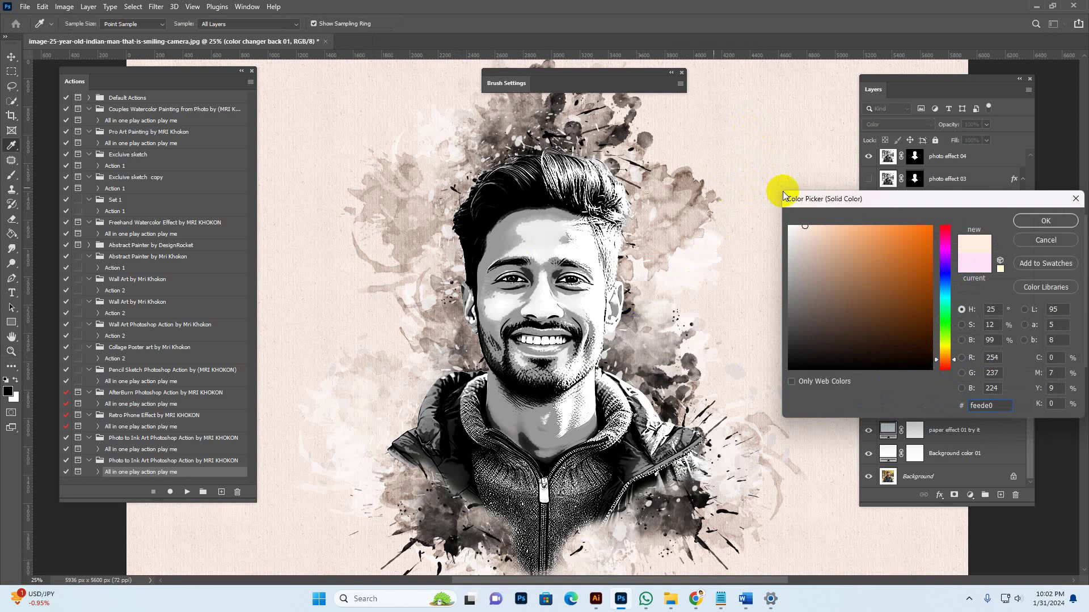
{"action": "left_click", "coordinate": [1040, 240]}
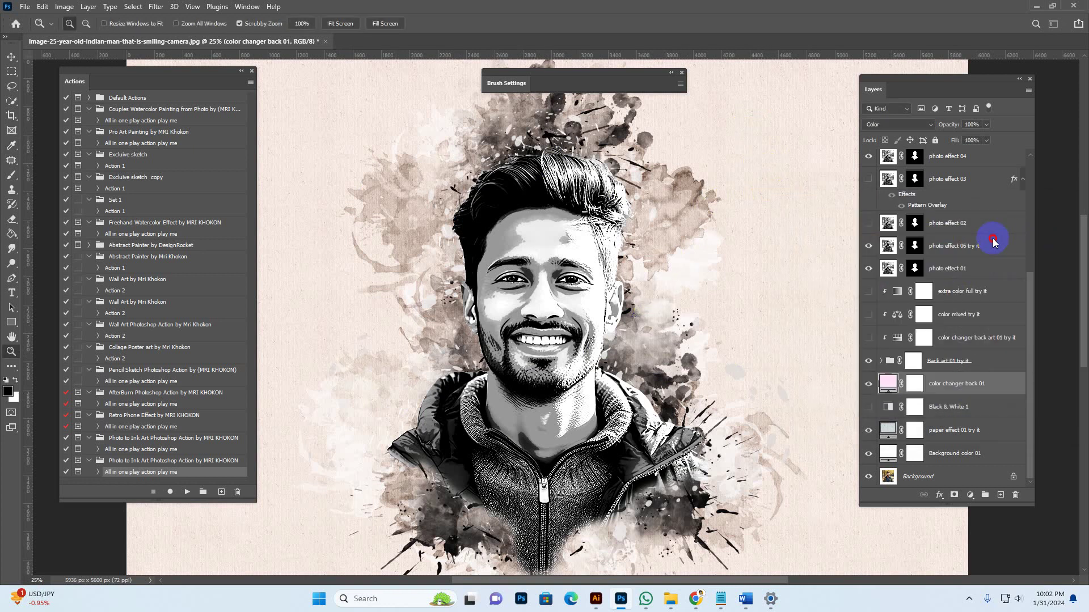
{"action": "double_click", "coordinate": [890, 385]}
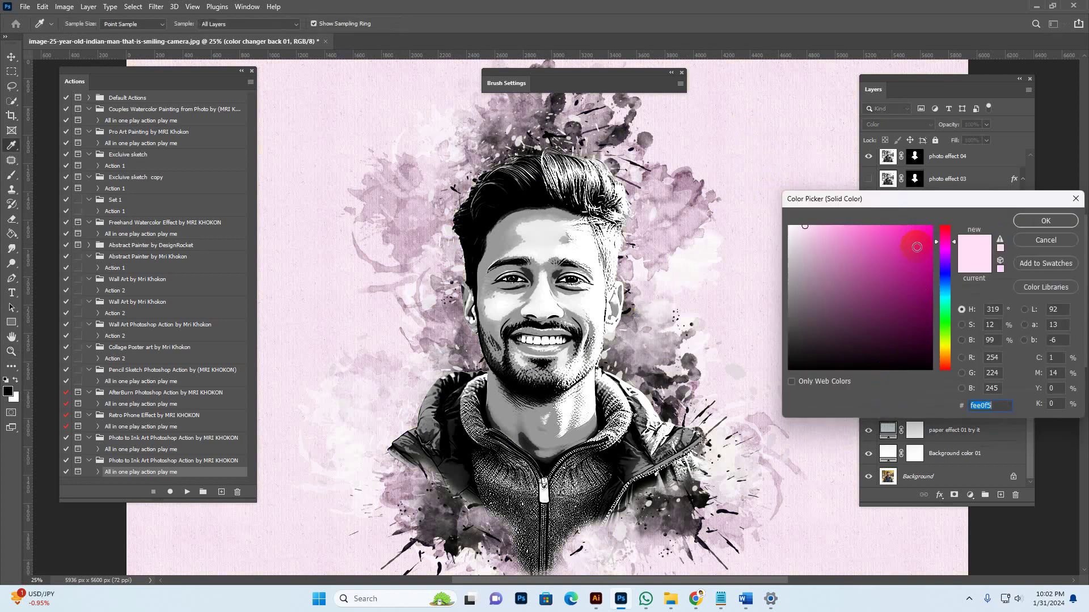
{"action": "left_click", "coordinate": [945, 362]}
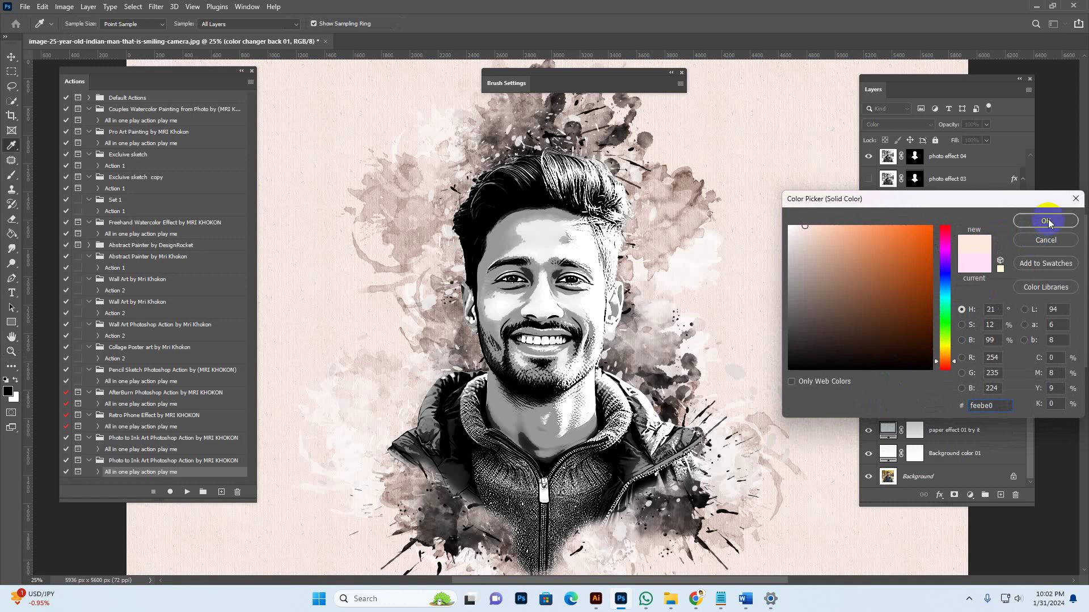
{"action": "left_click", "coordinate": [1047, 220]}
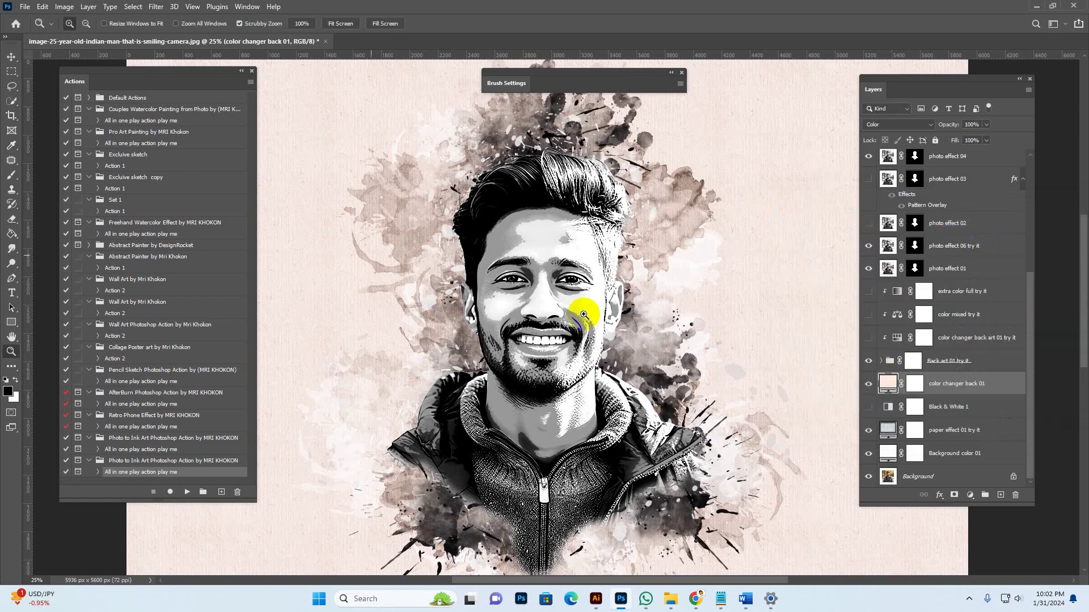
Hide the tint, Black & White 1, paper texture, Background color 01 and original photo layers
{"action": "left_click", "coordinate": [868, 386]}
{"action": "left_click", "coordinate": [964, 408]}
{"action": "left_click", "coordinate": [868, 407]}
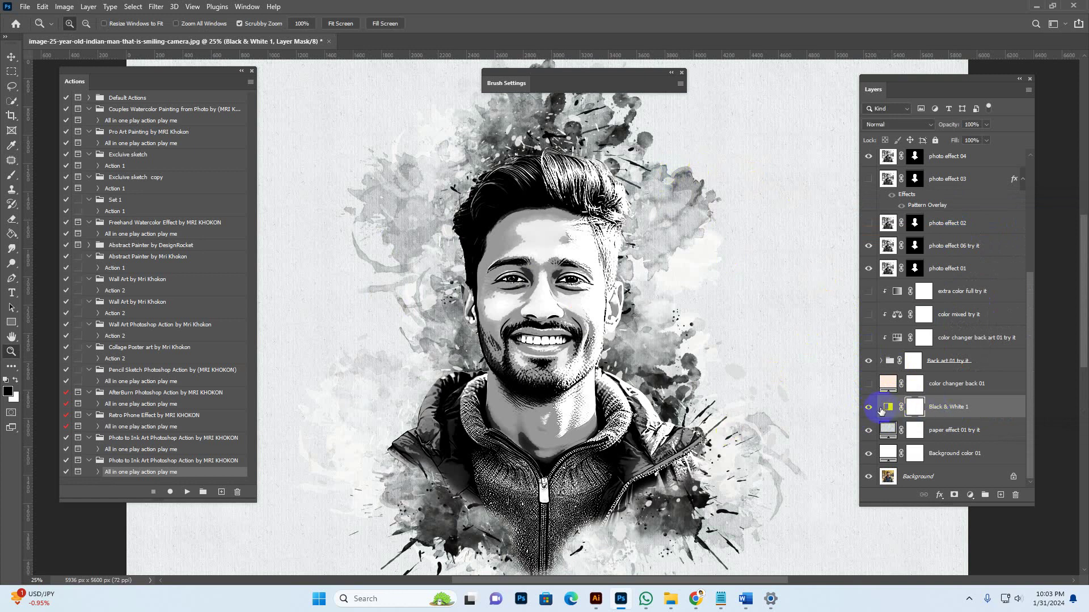
{"action": "left_click", "coordinate": [869, 407]}
{"action": "left_click", "coordinate": [958, 383]}
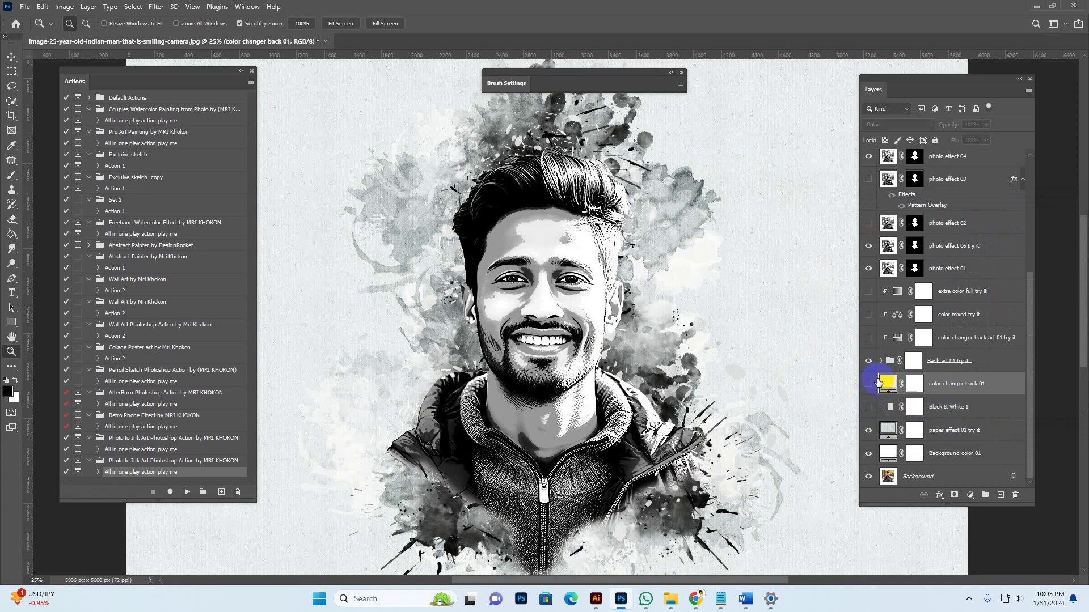
{"action": "left_click", "coordinate": [869, 407]}
{"action": "left_click", "coordinate": [964, 430]}
{"action": "left_click", "coordinate": [869, 430]}
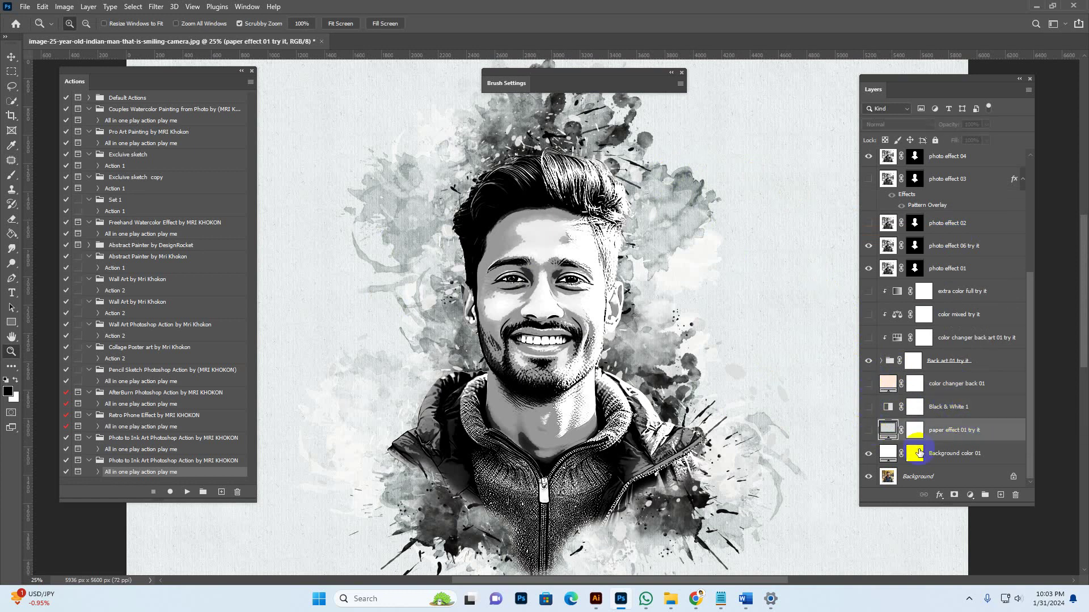
{"action": "left_click", "coordinate": [915, 453]}
{"action": "left_click", "coordinate": [868, 453]}
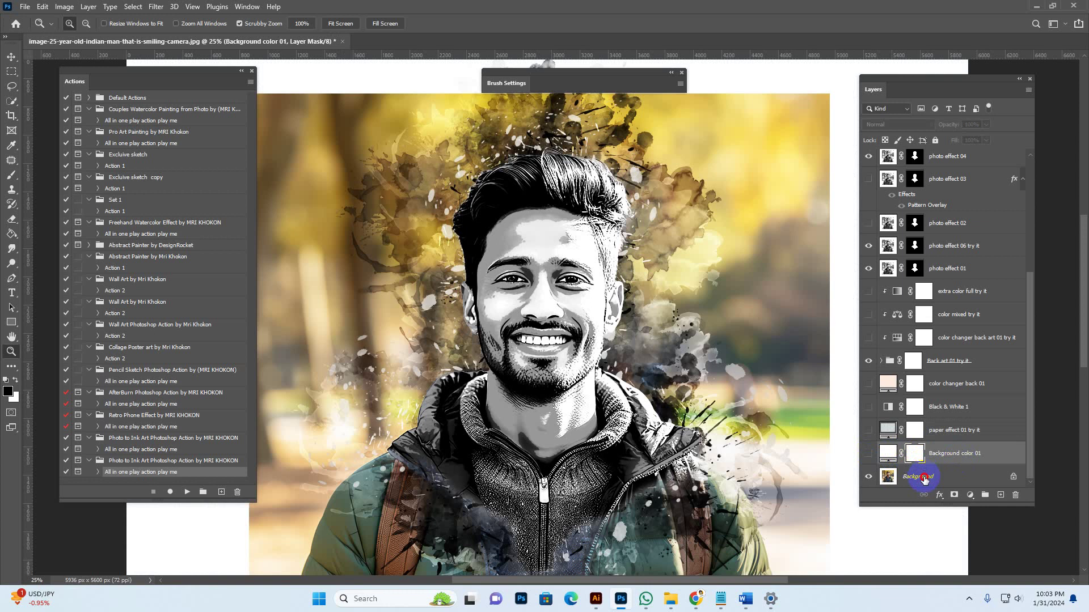
{"action": "left_click", "coordinate": [923, 478]}
{"action": "left_click", "coordinate": [867, 477]}
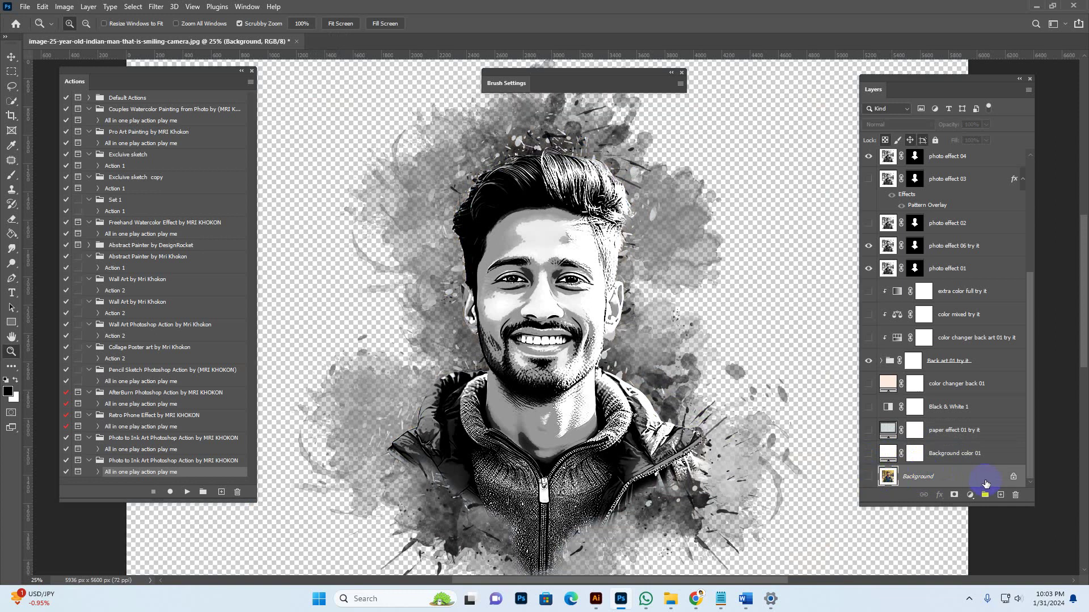
Close the ink-art portrait document without saving changes
{"action": "double_click", "coordinate": [886, 454]}
{"action": "left_click", "coordinate": [595, 486]}
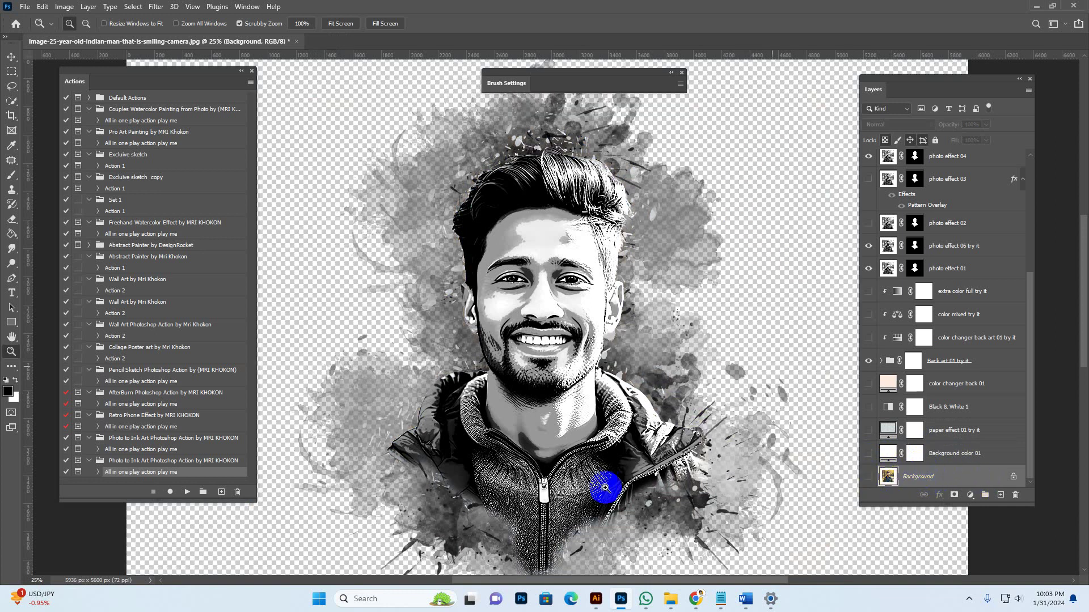
{"action": "left_click", "coordinate": [602, 98]}
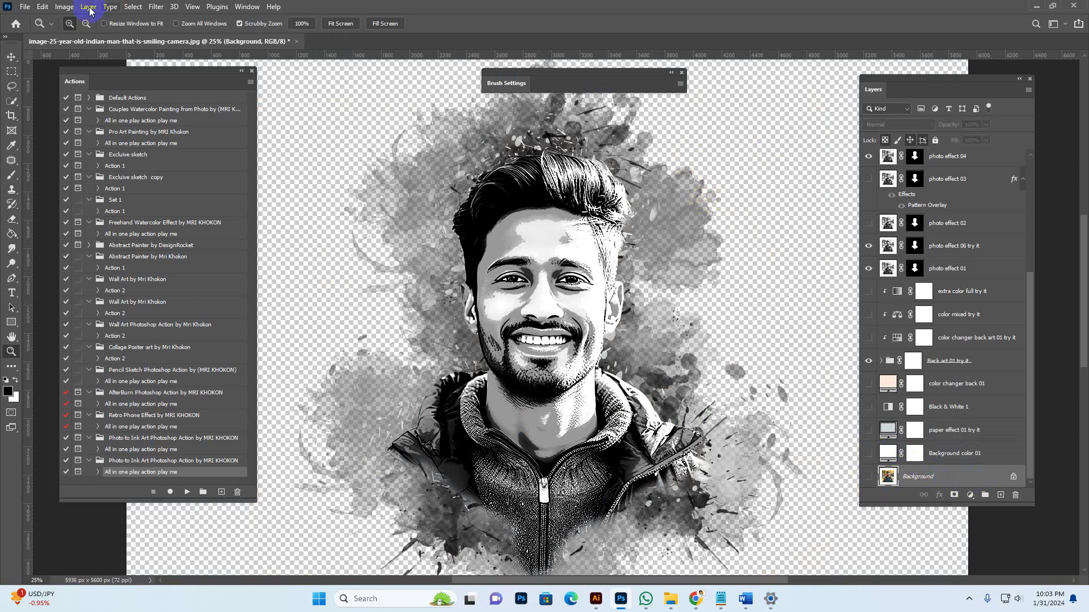
{"action": "left_click", "coordinate": [25, 6]}
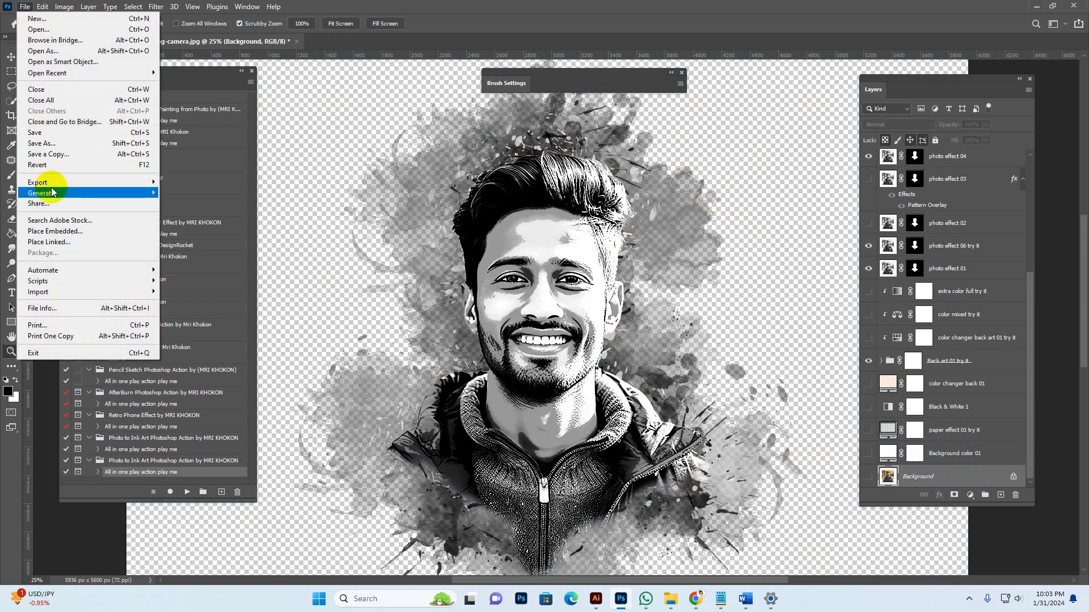
{"action": "mouse_move", "coordinate": [77, 183]}
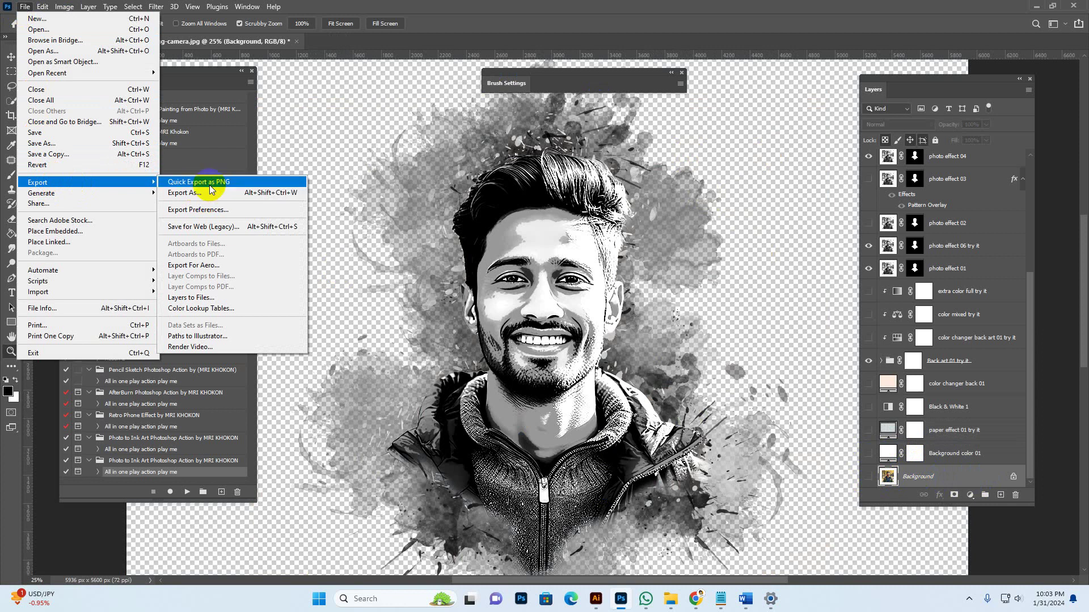
{"action": "left_click", "coordinate": [329, 42]}
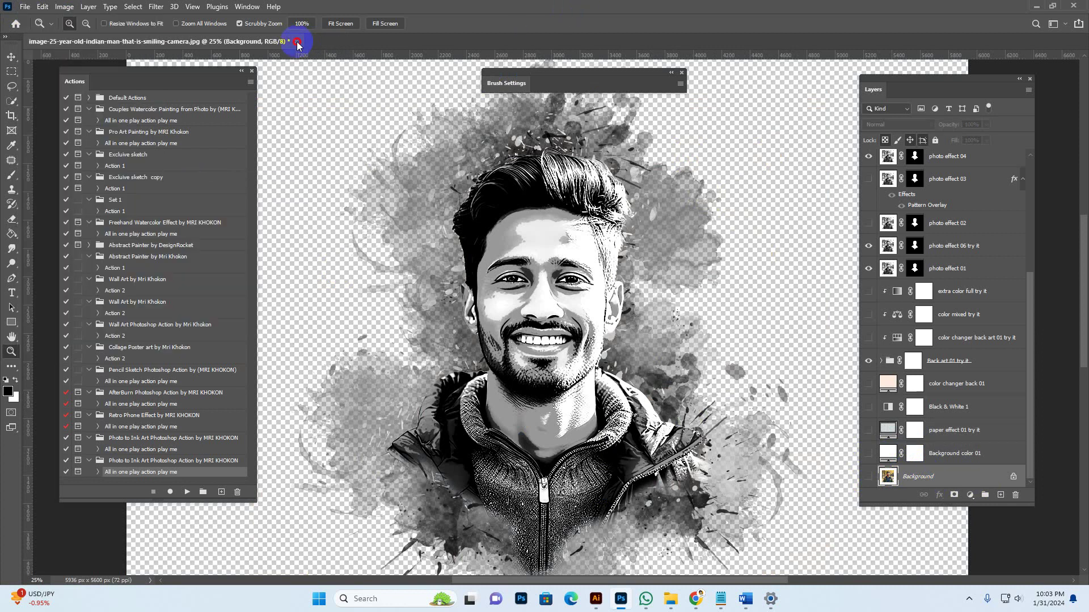
{"action": "left_click", "coordinate": [295, 41]}
{"action": "left_click", "coordinate": [477, 347]}
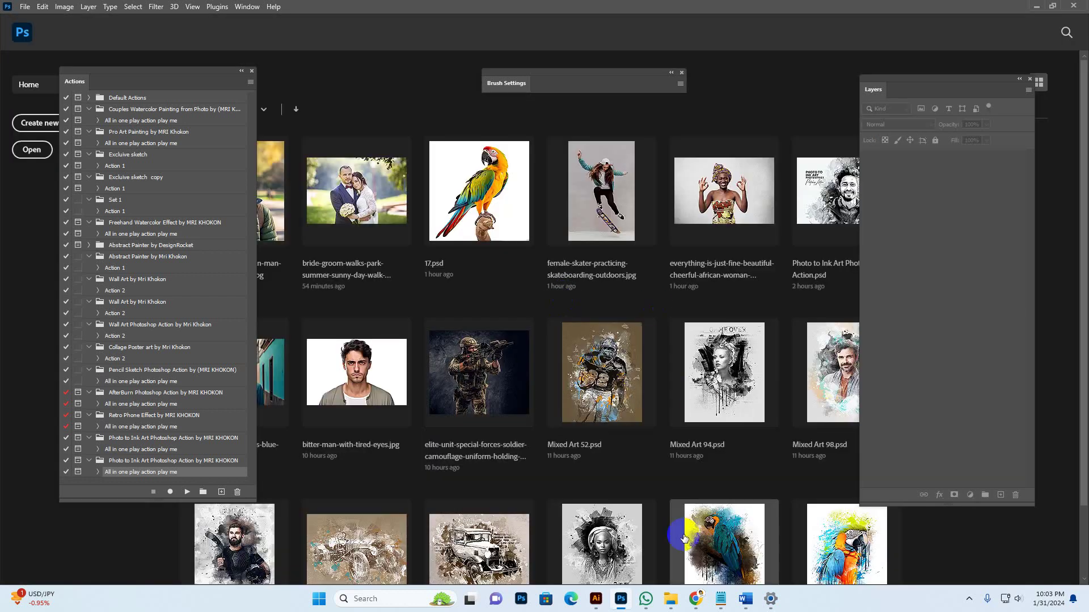
Drag man-wearing-sunglasses-blue-shirt.jpg from File Explorer into Photoshop to open it
{"action": "left_click", "coordinate": [675, 600]}
{"action": "left_click", "coordinate": [686, 553]}
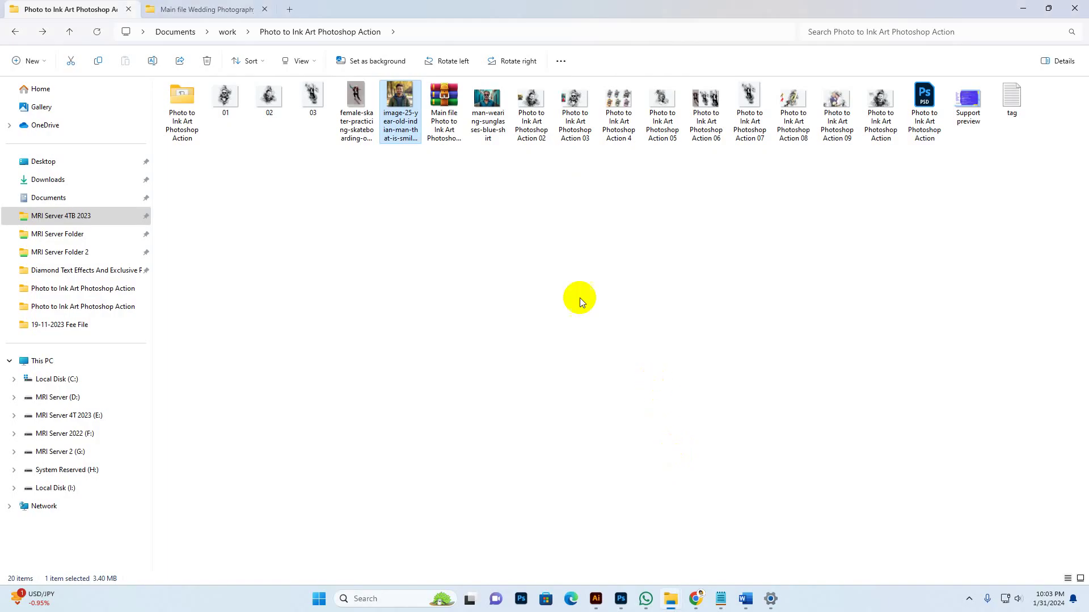
{"action": "left_click_drag", "start_coordinate": [487, 111], "coordinate": [758, 195]}
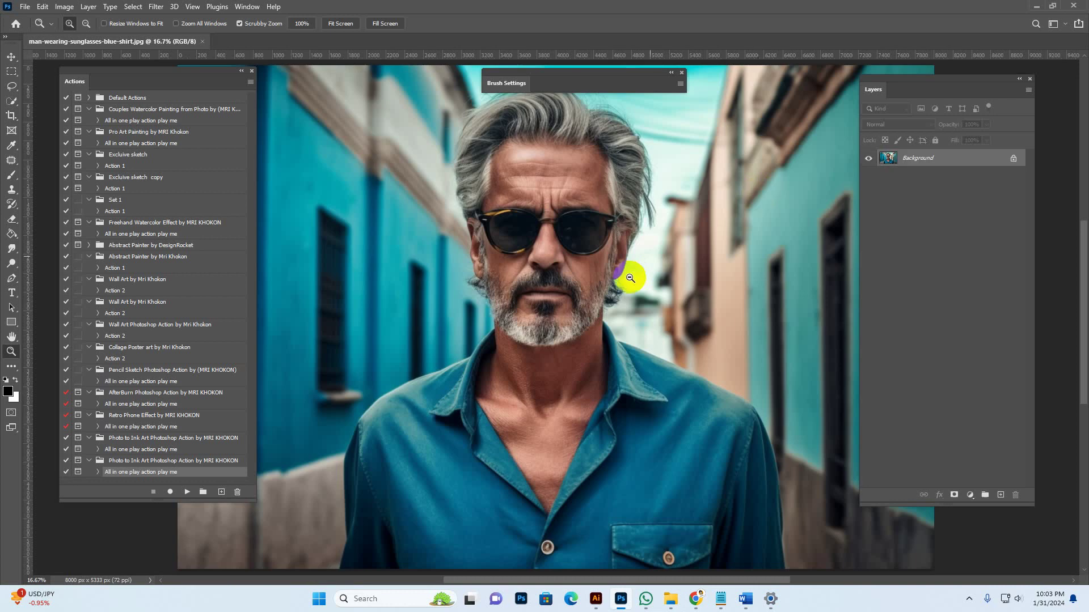
Extend the canvas with white space above and below the photo using Crop and apply it
{"action": "left_click", "coordinate": [637, 274], "text": "alt"}
{"action": "key", "text": "c"}
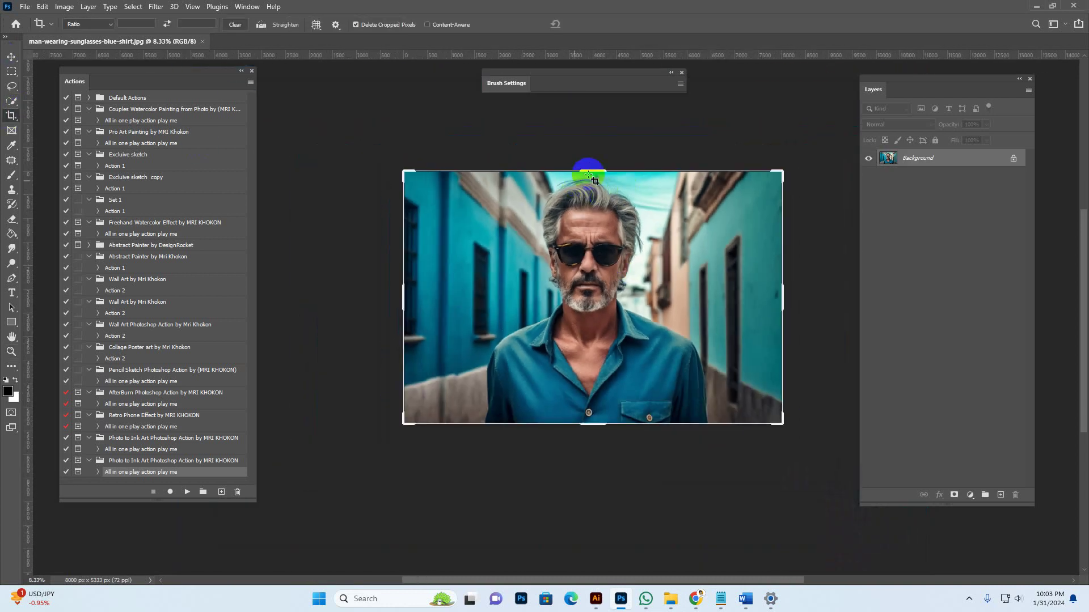
{"action": "left_click_drag", "start_coordinate": [593, 170], "coordinate": [596, 141]}
{"action": "left_click_drag", "start_coordinate": [604, 453], "coordinate": [603, 484]}
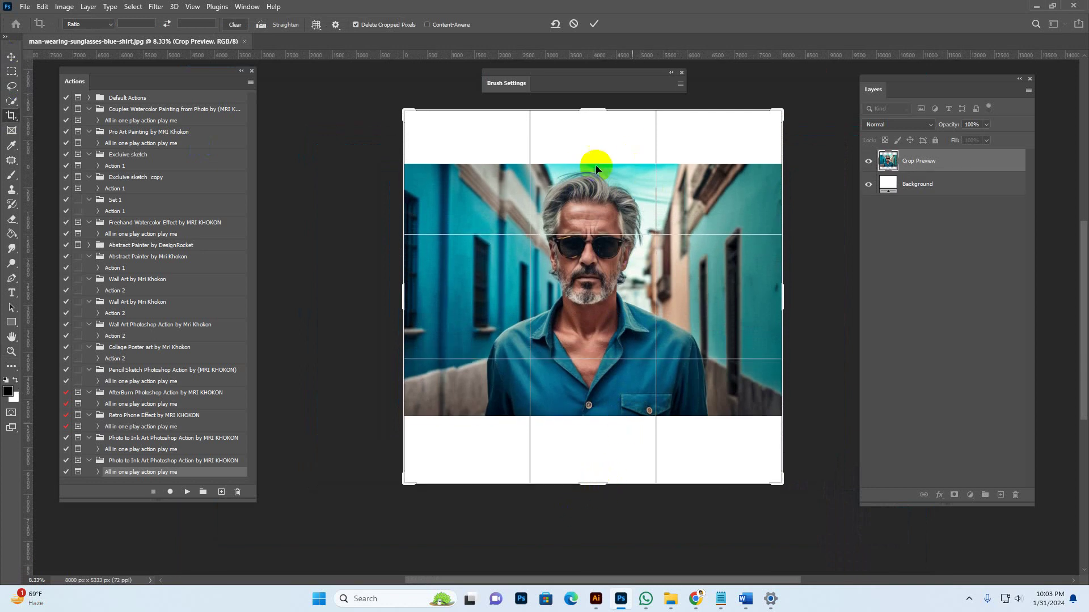
{"action": "left_click", "coordinate": [11, 57]}
Select the man with Select Subject and add a new empty layer
{"action": "left_click", "coordinate": [12, 100]}
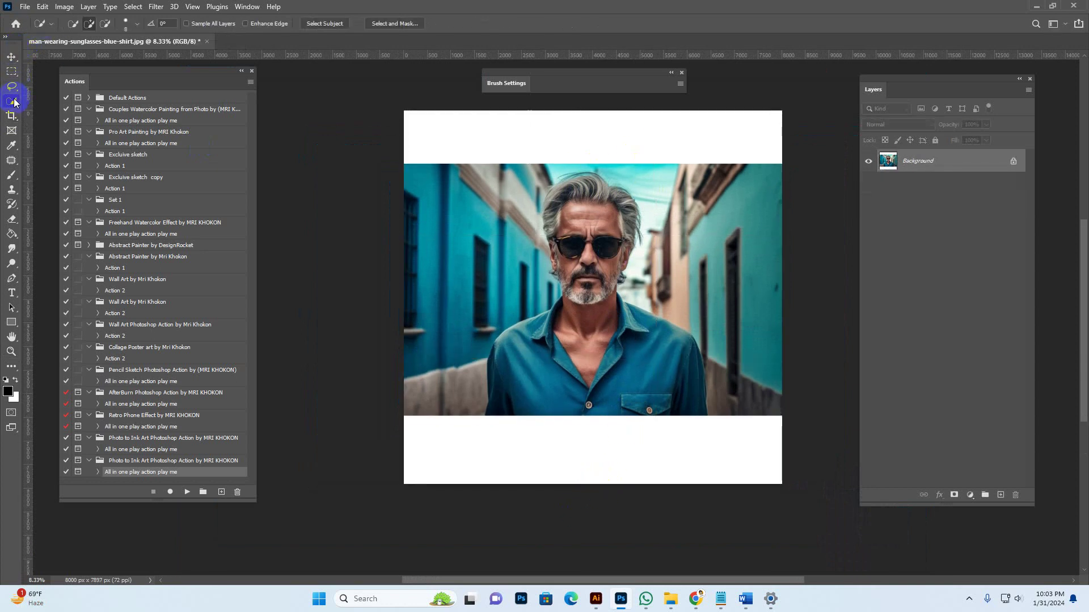
{"action": "left_click", "coordinate": [324, 23]}
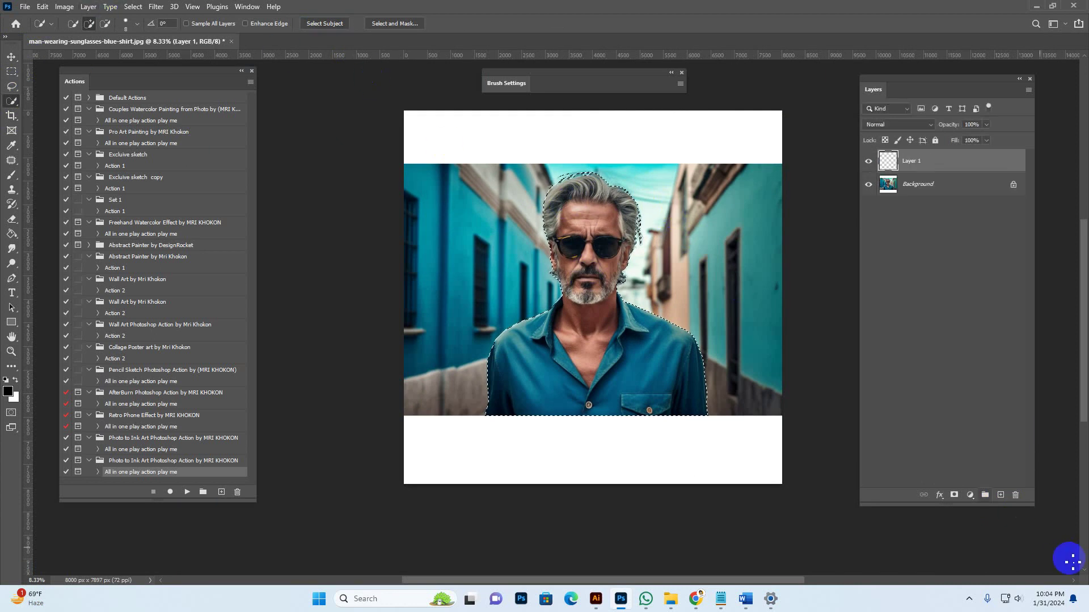
{"action": "left_click", "coordinate": [1001, 495]}
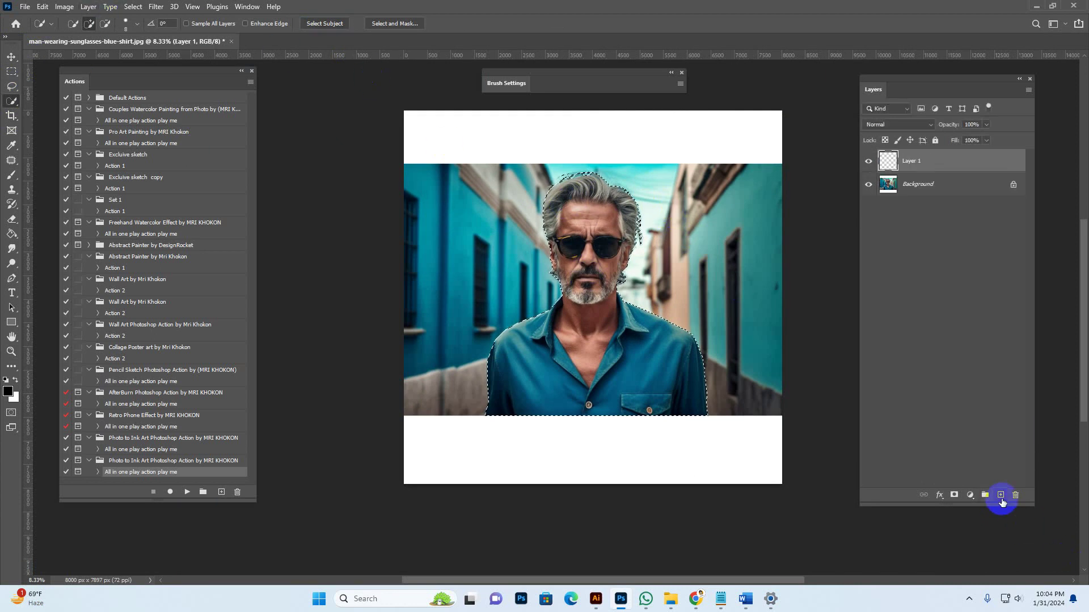
Rename Layer 1 to 'brush' and set the foreground colour to pure red
{"action": "double_click", "coordinate": [911, 162]}
{"action": "type", "text": "bru"}
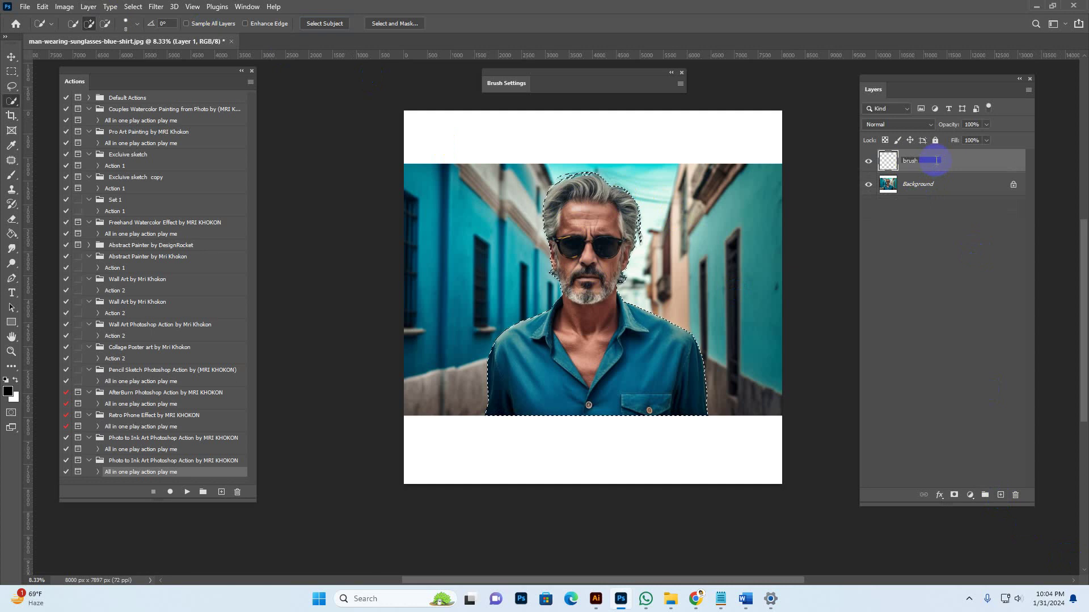
{"action": "type", "text": "sh"}
{"action": "key", "text": "Return"}
{"action": "left_click", "coordinate": [11, 175]}
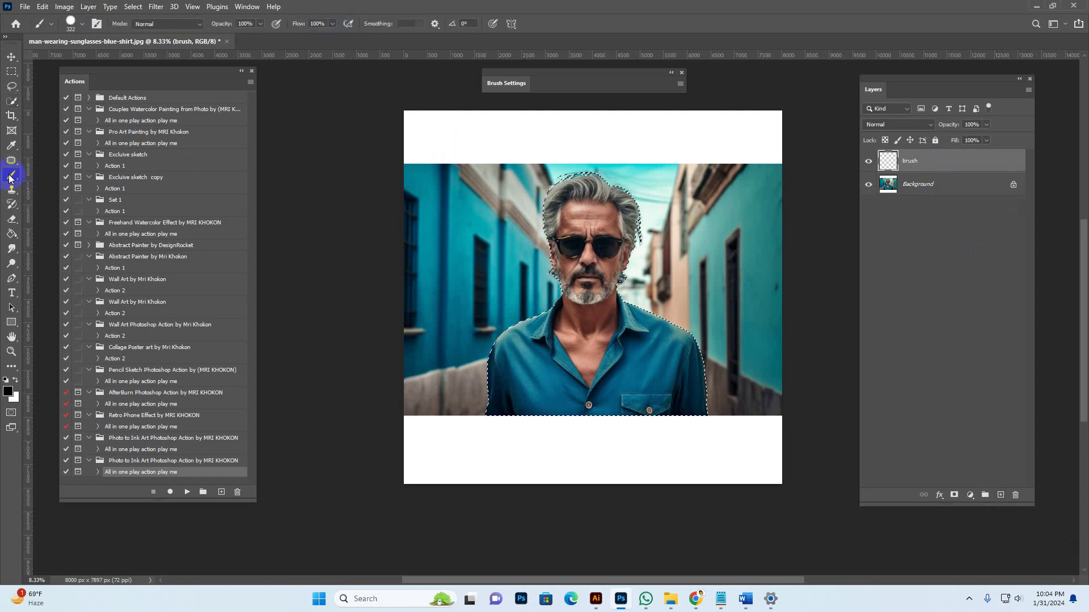
{"action": "left_click", "coordinate": [8, 391]}
{"action": "left_click", "coordinate": [932, 250]}
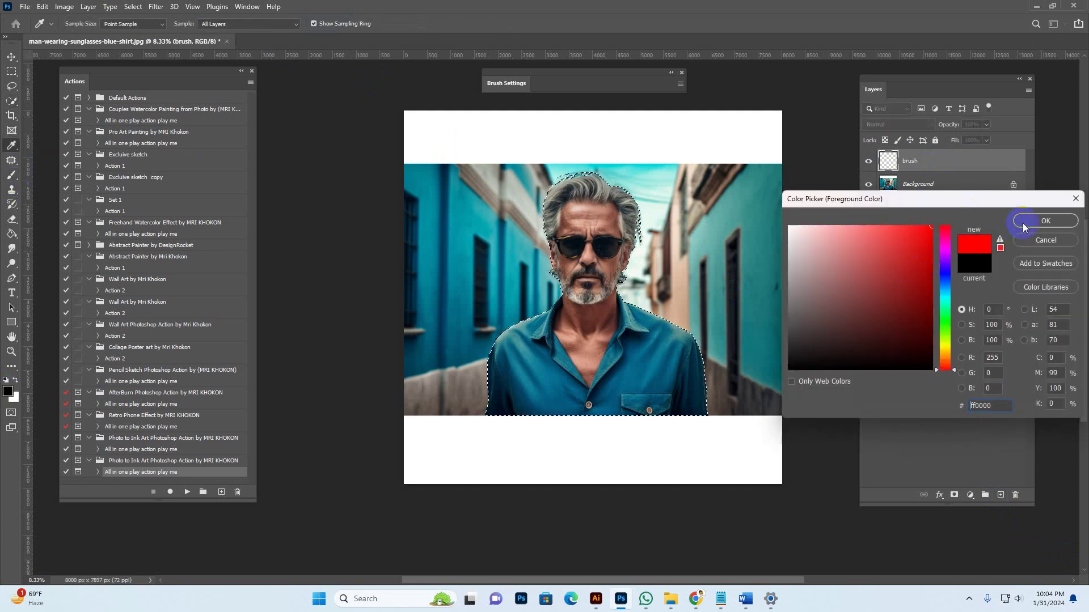
{"action": "left_click", "coordinate": [1045, 221]}
Paint red with a large soft round brush over the man's hair, face, neck and chest
{"action": "left_click", "coordinate": [210, 155]}
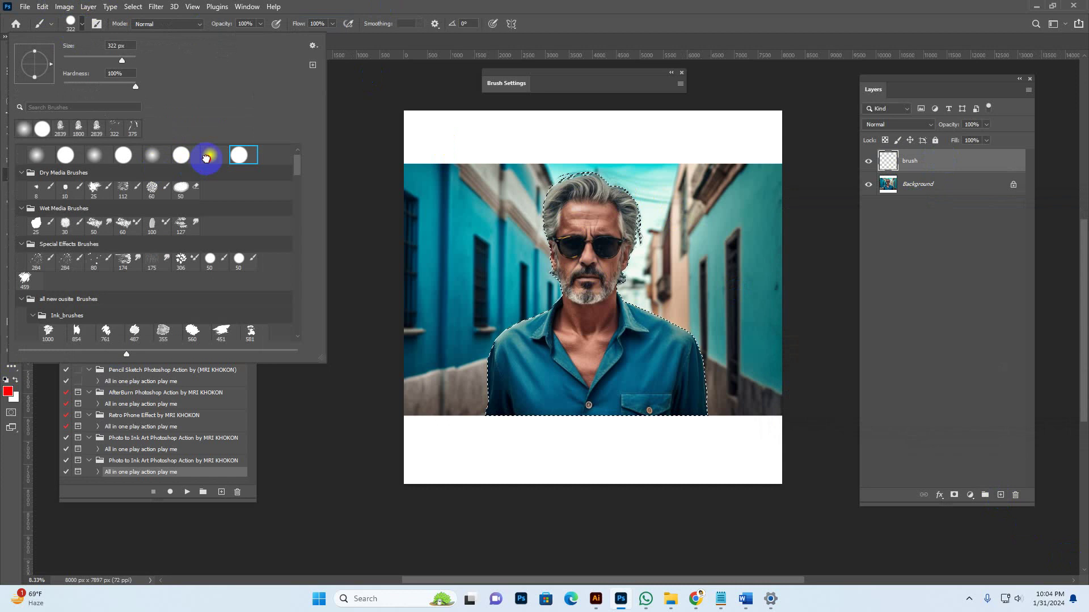
{"action": "left_click", "coordinate": [652, 107]}
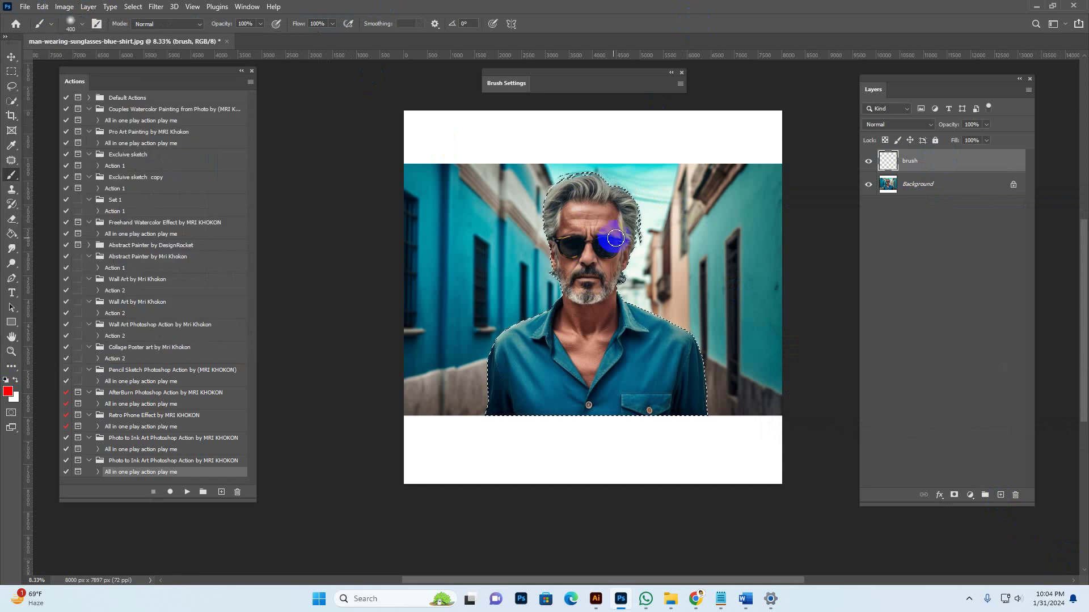
{"action": "key", "text": "bracketright"}
{"action": "key", "text": "bracketright"}
{"action": "key", "text": "bracketright"}
{"action": "key", "text": "bracketright"}
{"action": "key", "text": "bracketright"}
{"action": "key", "text": "bracketright"}
{"action": "key", "text": "bracketright"}
{"action": "mouse_move", "coordinate": [616, 238]}
{"action": "left_mouse_down"}
{"action": "mouse_move", "coordinate": [587, 252]}
{"action": "mouse_move", "coordinate": [596, 305]}
{"action": "mouse_move", "coordinate": [603, 235]}
{"action": "mouse_move", "coordinate": [588, 211]}
{"action": "mouse_move", "coordinate": [598, 178]}
{"action": "mouse_move", "coordinate": [633, 226]}
{"action": "mouse_move", "coordinate": [591, 175]}
{"action": "mouse_move", "coordinate": [595, 269]}
{"action": "mouse_move", "coordinate": [576, 322]}
{"action": "mouse_move", "coordinate": [581, 296]}
{"action": "mouse_move", "coordinate": [594, 322]}
{"action": "mouse_move", "coordinate": [601, 304]}
{"action": "mouse_move", "coordinate": [583, 355]}
{"action": "left_mouse_up"}
{"action": "key", "text": "bracketleft"}
{"action": "key", "text": "bracketleft"}
{"action": "key", "text": "bracketleft"}
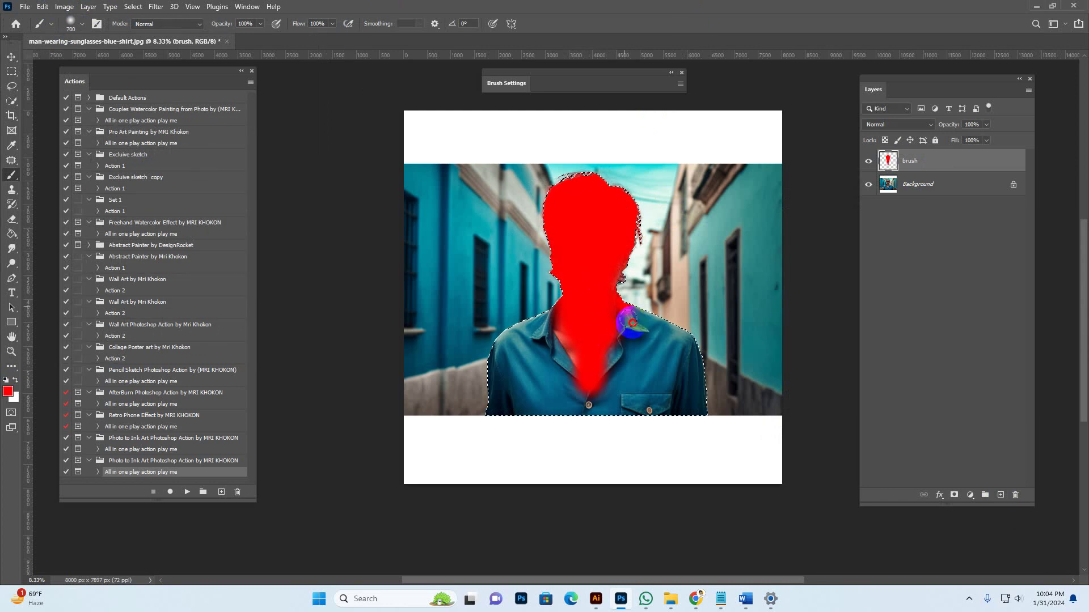
{"action": "mouse_move", "coordinate": [630, 328]}
{"action": "left_mouse_down"}
{"action": "mouse_move", "coordinate": [598, 373]}
{"action": "mouse_move", "coordinate": [618, 332]}
{"action": "mouse_move", "coordinate": [617, 298]}
{"action": "mouse_move", "coordinate": [644, 304]}
{"action": "mouse_move", "coordinate": [634, 309]}
{"action": "mouse_move", "coordinate": [636, 329]}
{"action": "mouse_move", "coordinate": [525, 303]}
{"action": "mouse_move", "coordinate": [558, 303]}
{"action": "mouse_move", "coordinate": [538, 337]}
{"action": "mouse_move", "coordinate": [579, 365]}
{"action": "mouse_move", "coordinate": [562, 335]}
{"action": "mouse_move", "coordinate": [585, 378]}
{"action": "mouse_move", "coordinate": [558, 300]}
{"action": "mouse_move", "coordinate": [535, 324]}
{"action": "mouse_move", "coordinate": [554, 341]}
{"action": "left_mouse_up"}
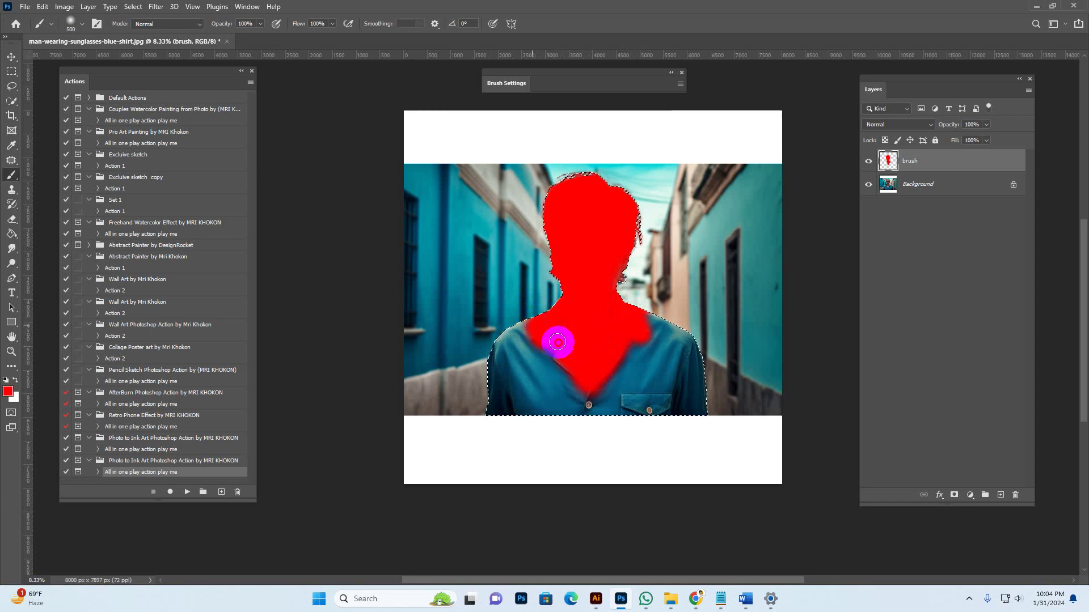
{"action": "mouse_move", "coordinate": [565, 220]}
{"action": "left_mouse_down"}
{"action": "mouse_move", "coordinate": [559, 165]}
{"action": "mouse_move", "coordinate": [554, 255]}
{"action": "mouse_move", "coordinate": [572, 267]}
{"action": "left_mouse_up"}
{"action": "mouse_move", "coordinate": [651, 239]}
{"action": "left_mouse_down"}
{"action": "mouse_move", "coordinate": [584, 207]}
{"action": "mouse_move", "coordinate": [596, 170]}
{"action": "mouse_move", "coordinate": [610, 211]}
{"action": "mouse_move", "coordinate": [590, 223]}
{"action": "mouse_move", "coordinate": [571, 311]}
{"action": "mouse_move", "coordinate": [578, 225]}
{"action": "mouse_move", "coordinate": [561, 213]}
{"action": "left_mouse_up"}
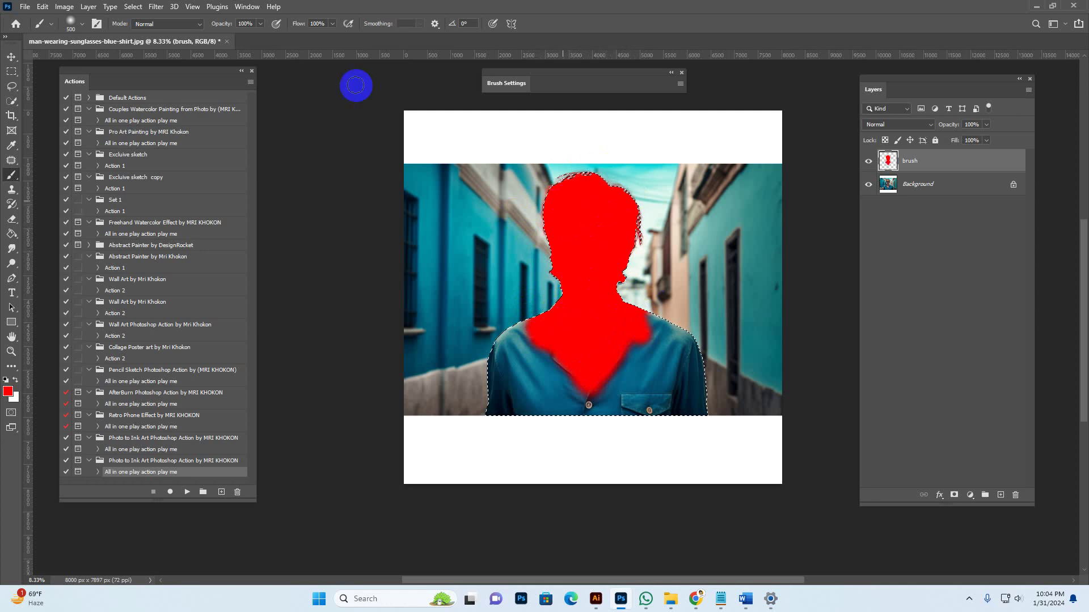
{"action": "left_click", "coordinate": [132, 6]}
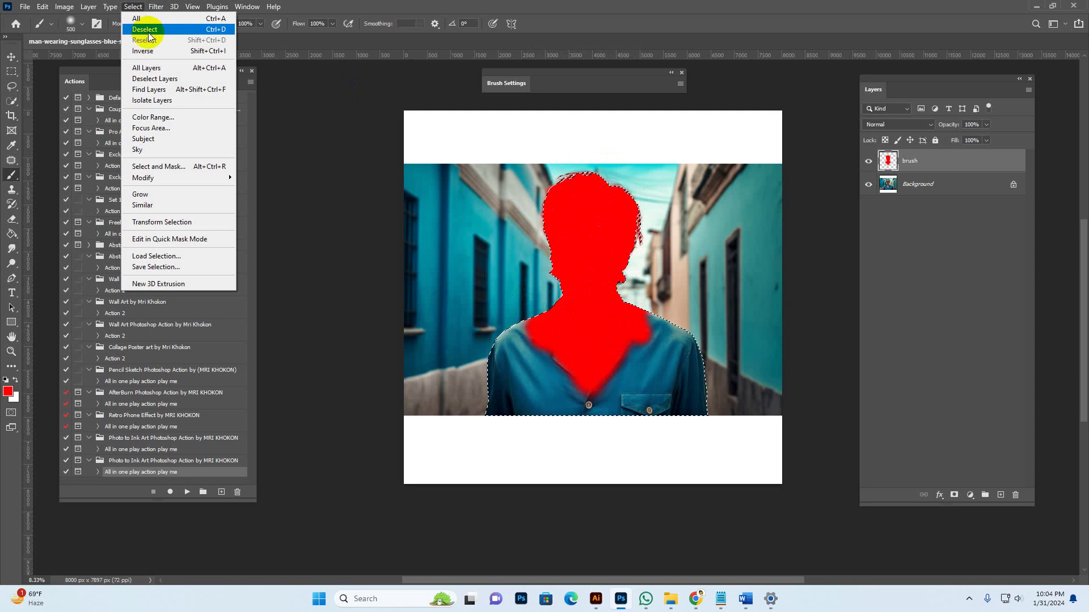
Deselect the man and resize the image to 4000 px wide (4000 × 3949 px)
{"action": "left_click", "coordinate": [149, 32]}
{"action": "left_click", "coordinate": [64, 6]}
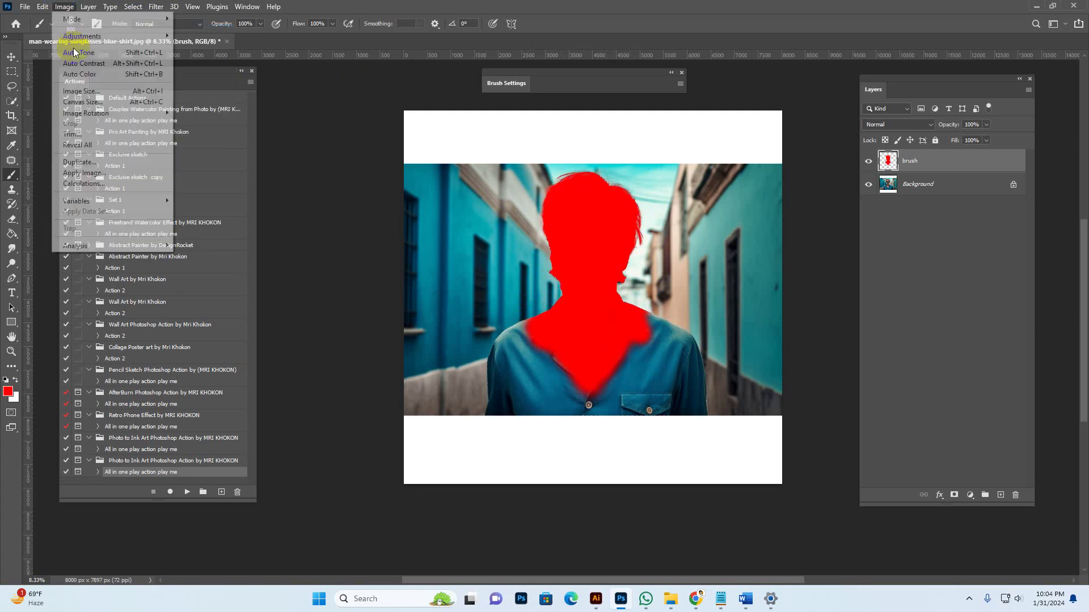
{"action": "left_click", "coordinate": [81, 91]}
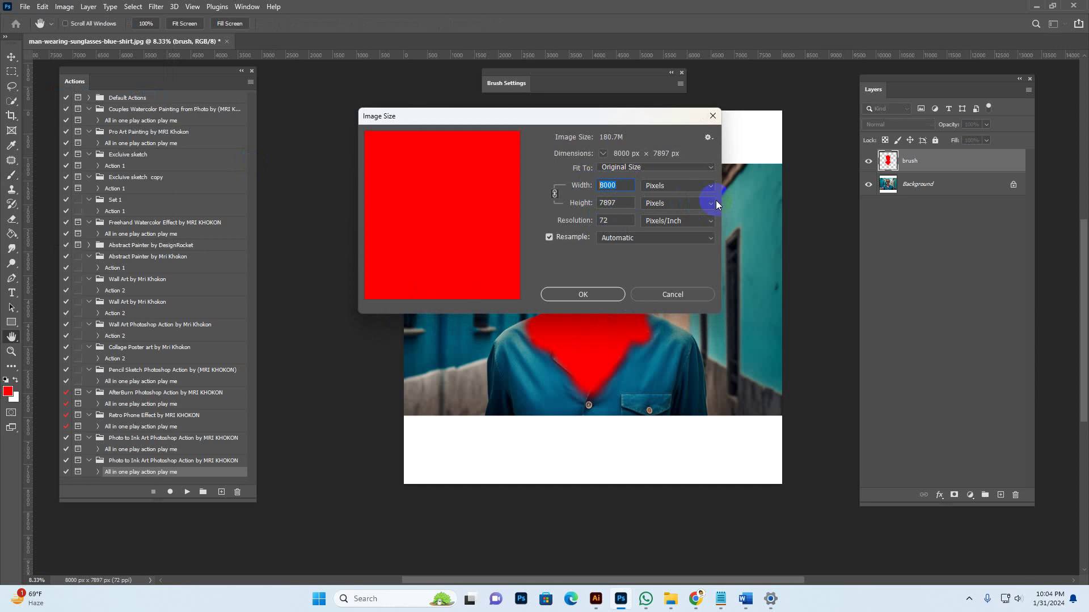
{"action": "type", "text": "4000"}
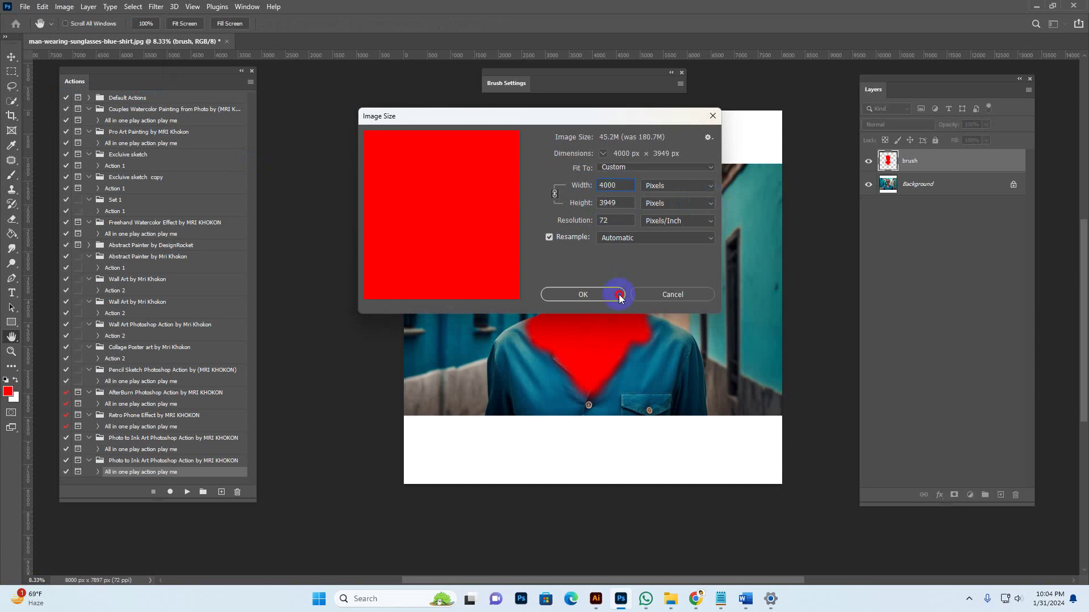
{"action": "left_click", "coordinate": [619, 295]}
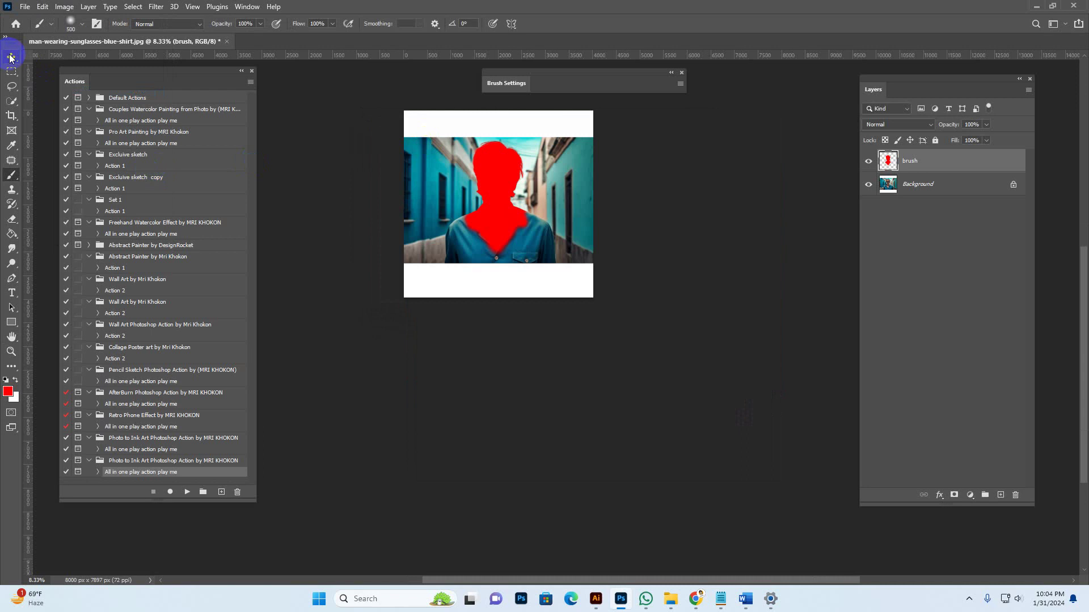
{"action": "left_click", "coordinate": [10, 58]}
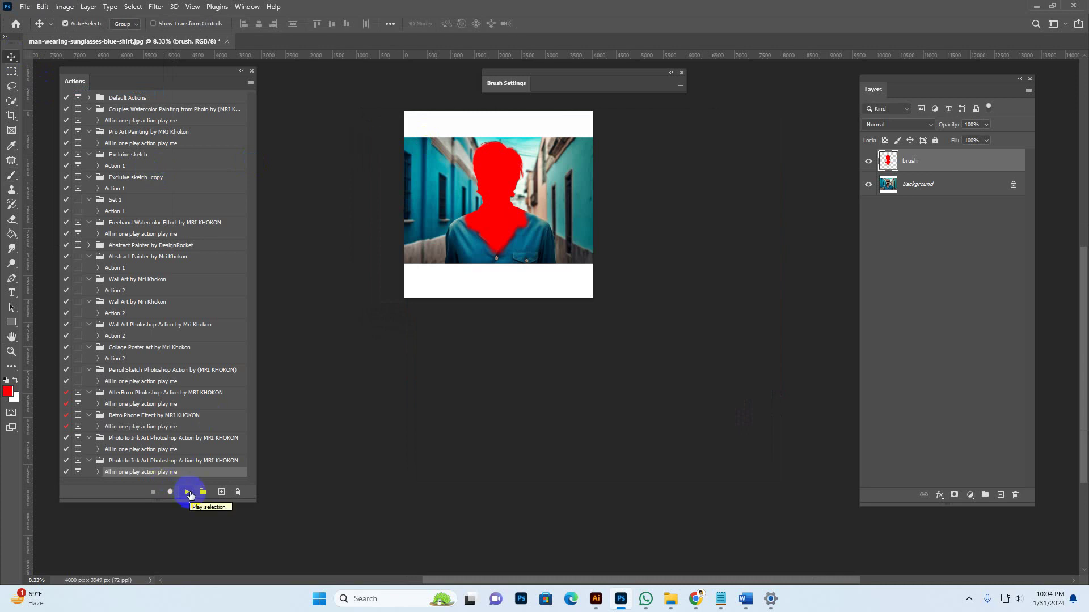
{"action": "scroll", "coordinate": [581, 374], "scroll_direction": "up", "scroll_amount": 2}
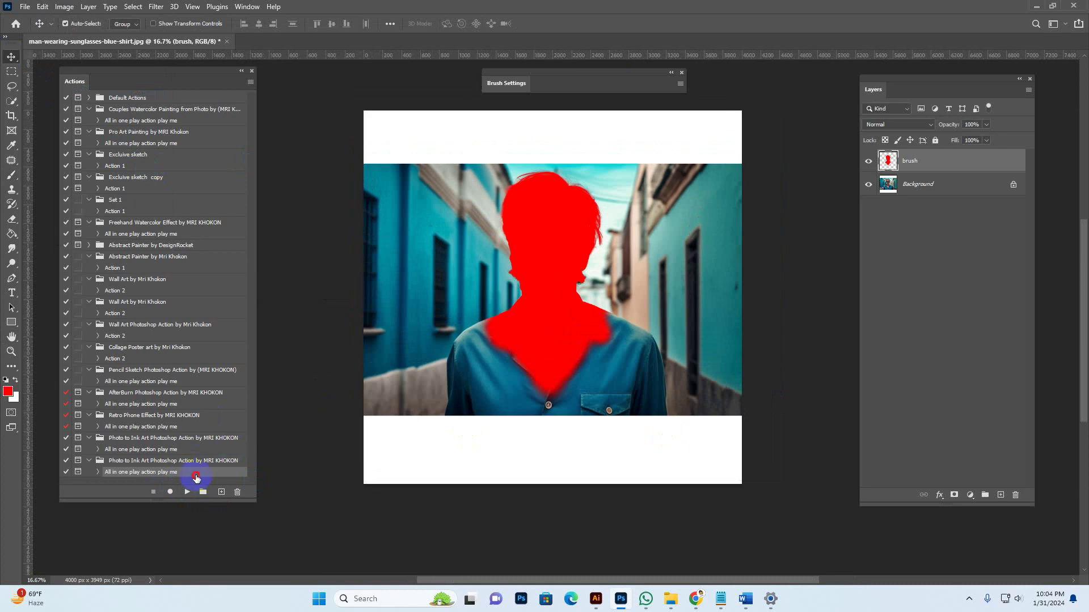
Play the Photo to Ink Art action and switch to the browser while it runs
{"action": "left_click", "coordinate": [185, 495]}
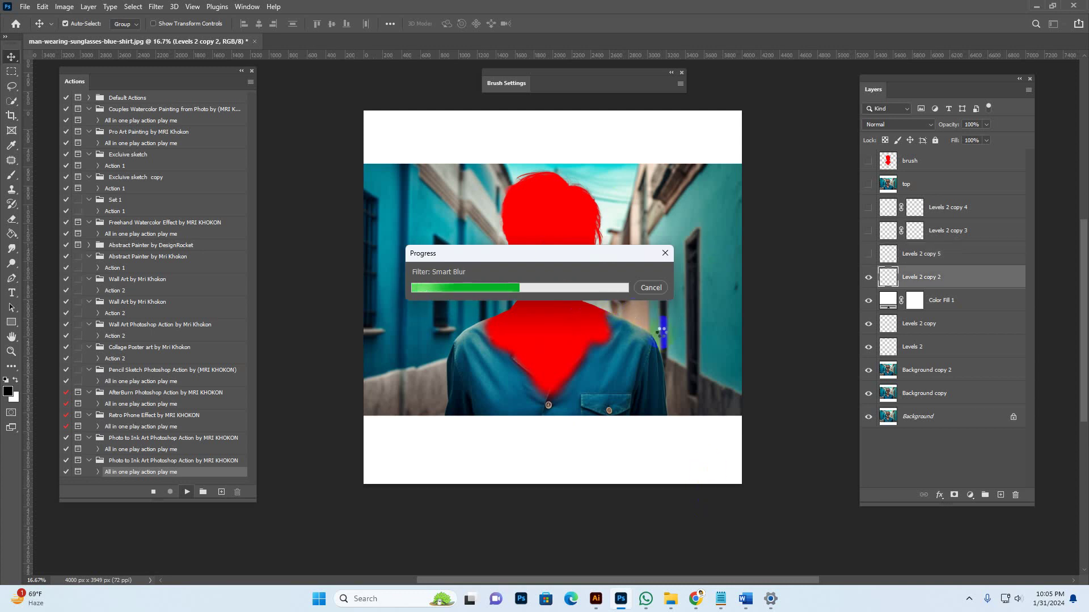
{"action": "mouse_move", "coordinate": [701, 603]}
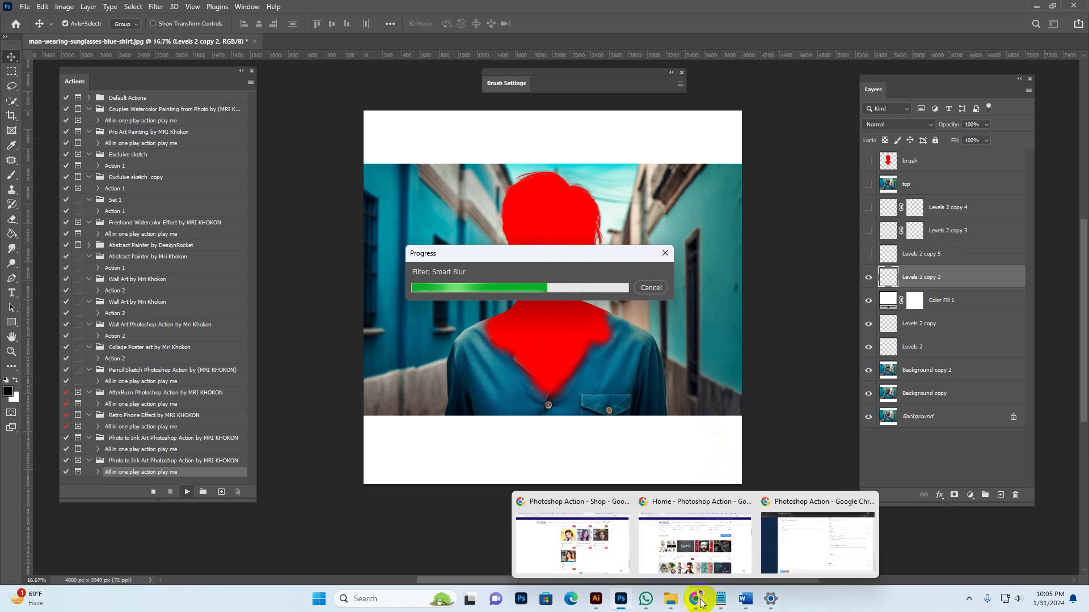
{"action": "left_click", "coordinate": [589, 537]}
Open the Elegance product from the Flash Sale page in a new tab
{"action": "left_click", "coordinate": [799, 11]}
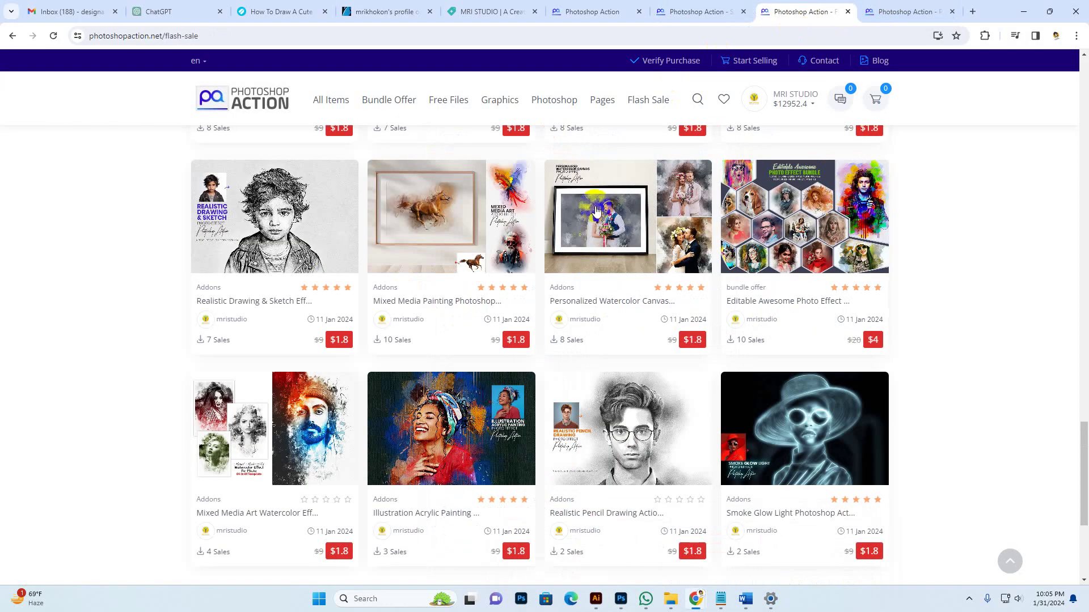
{"action": "scroll", "coordinate": [118, 288], "scroll_direction": "up", "scroll_amount": 7}
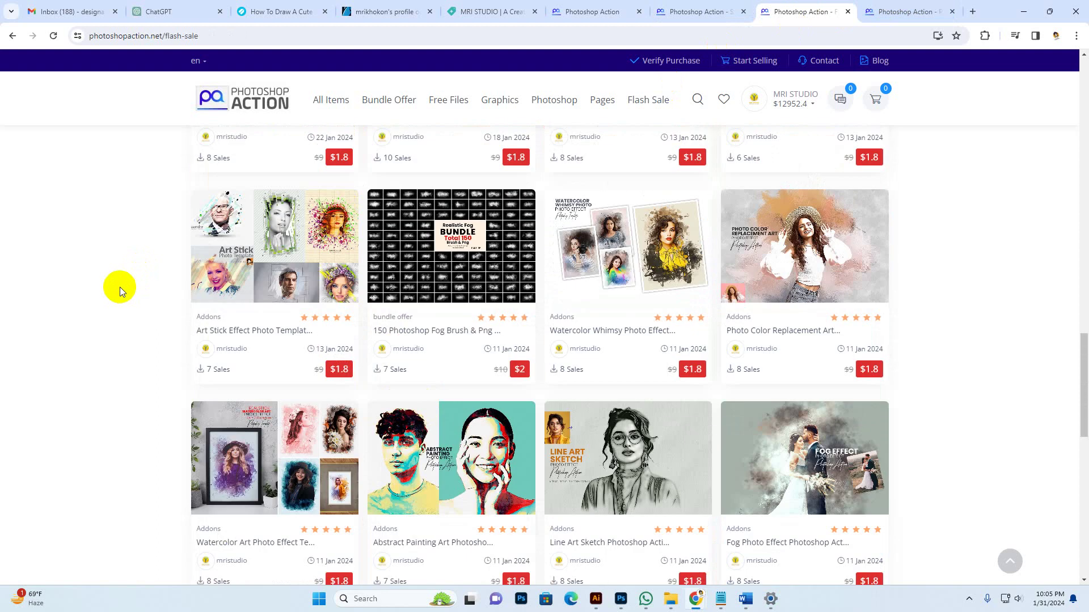
{"action": "scroll", "coordinate": [120, 287], "scroll_direction": "up", "scroll_amount": 3}
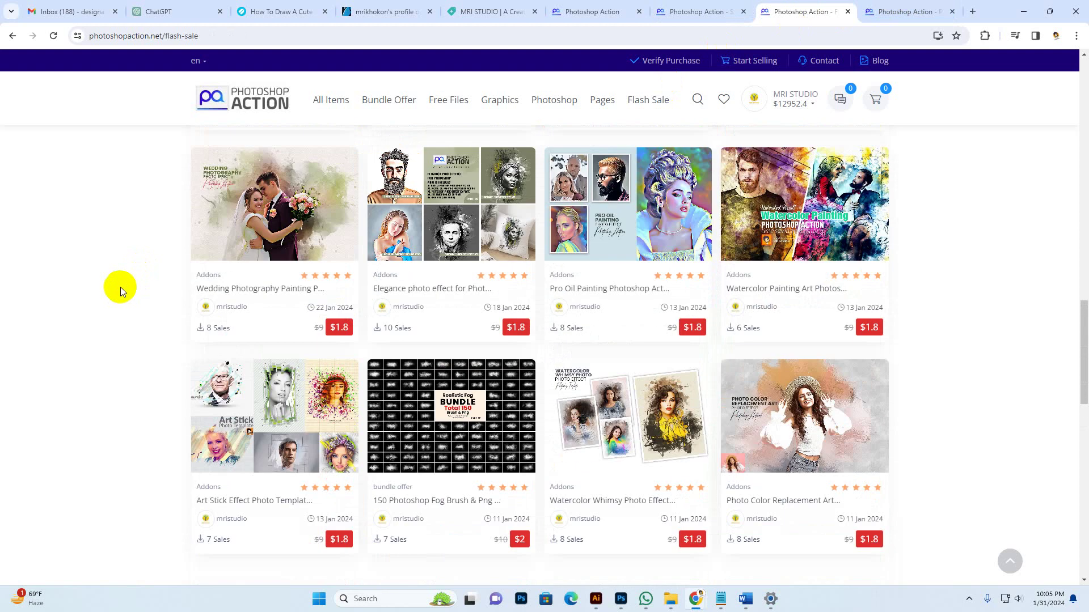
{"action": "scroll", "coordinate": [120, 287], "scroll_direction": "up", "scroll_amount": 3}
{"action": "right_click", "coordinate": [450, 374]}
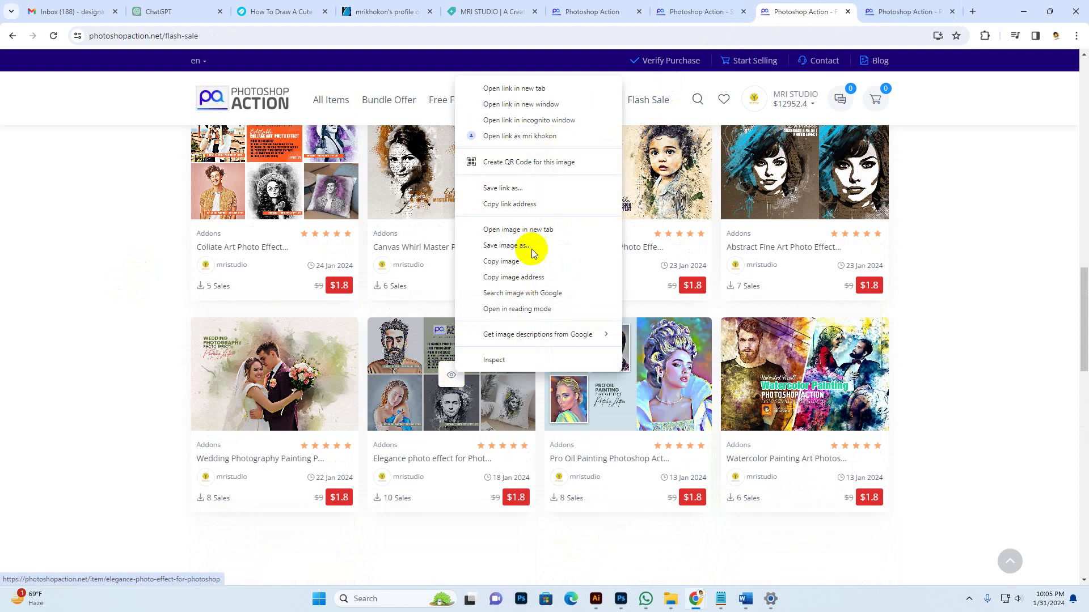
{"action": "left_click", "coordinate": [522, 89]}
{"action": "left_click", "coordinate": [809, 12]}
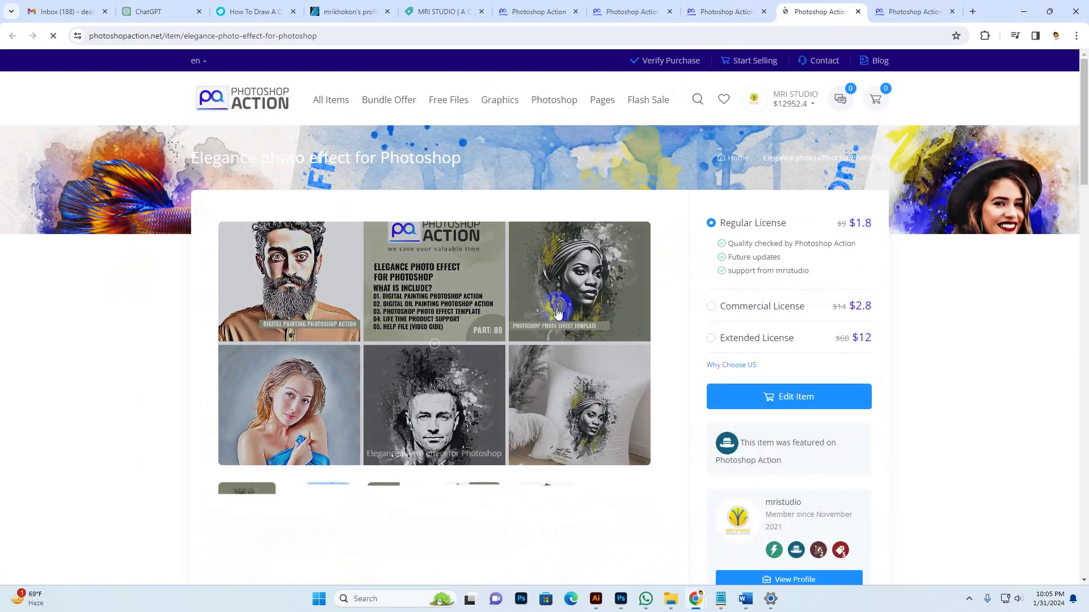
Browse the Elegance product images full-screen, then return to Photoshop
{"action": "left_click", "coordinate": [554, 312]}
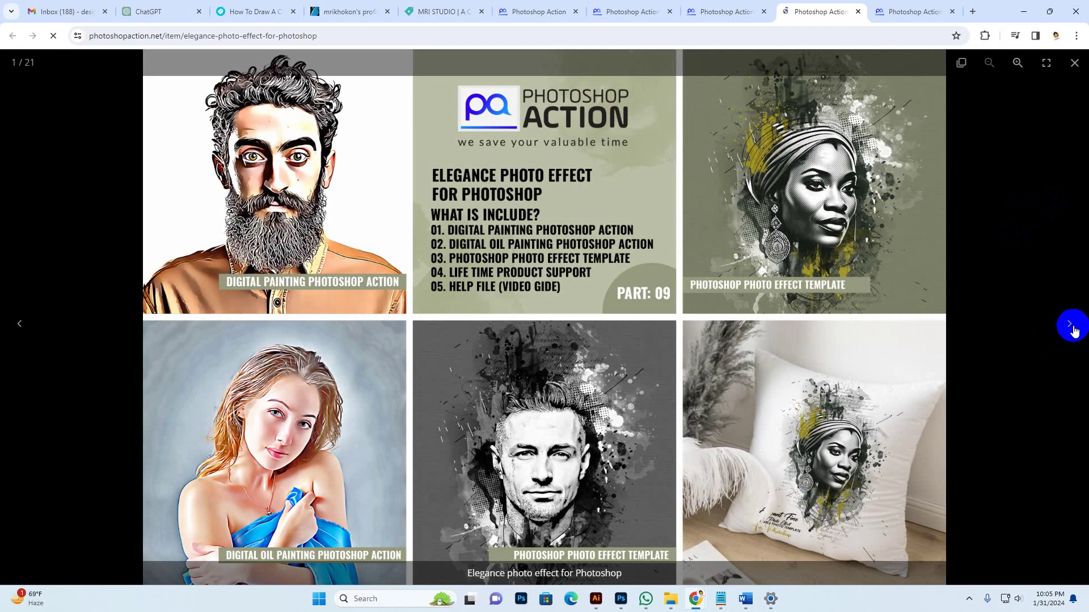
{"action": "left_click", "coordinate": [1070, 325]}
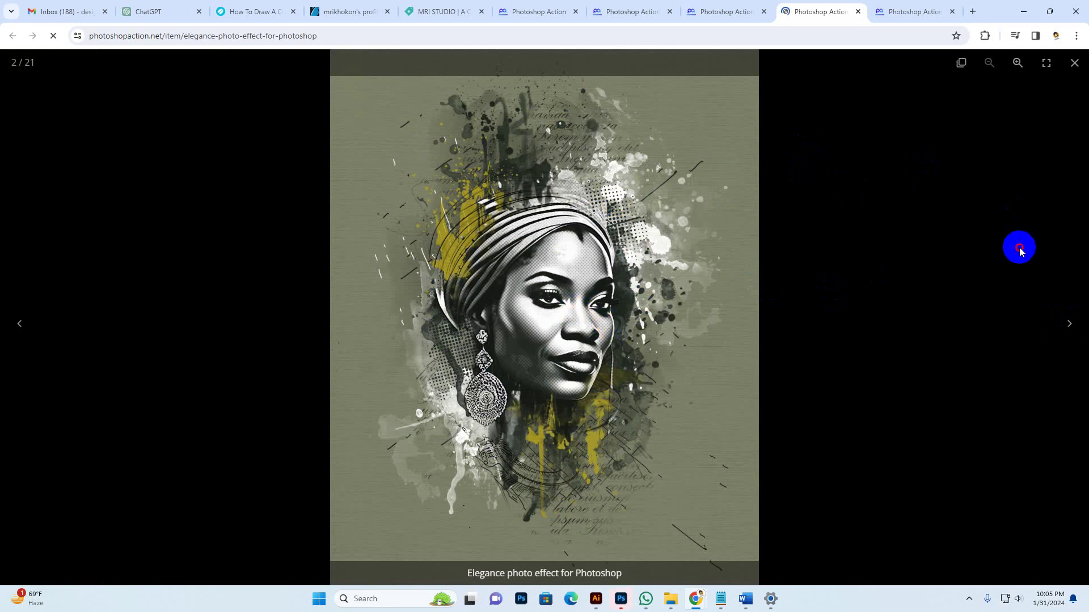
{"action": "left_click", "coordinate": [1018, 247]}
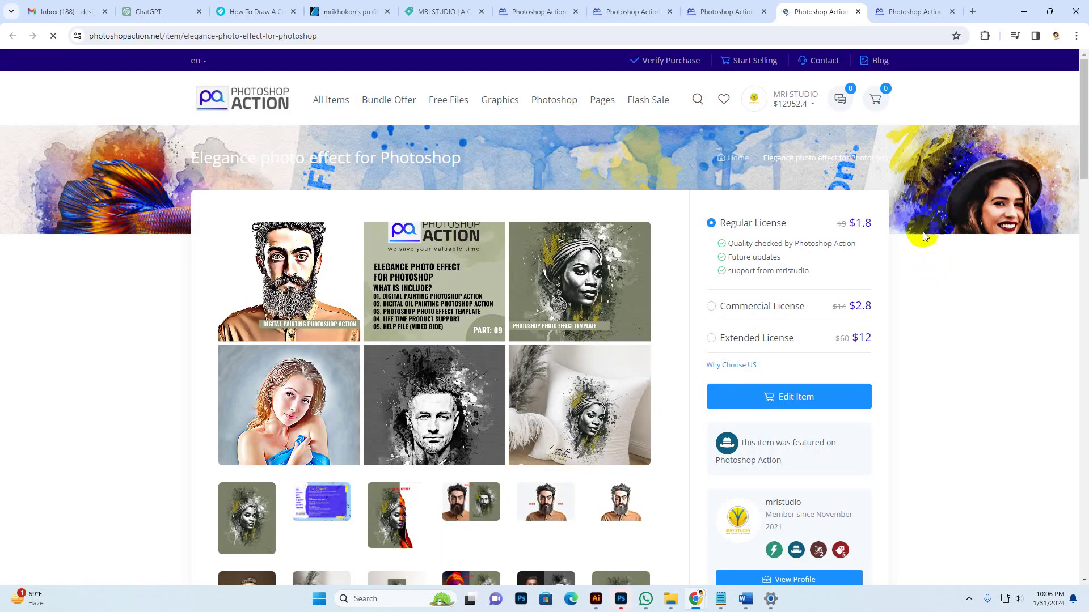
{"action": "mouse_move", "coordinate": [698, 603]}
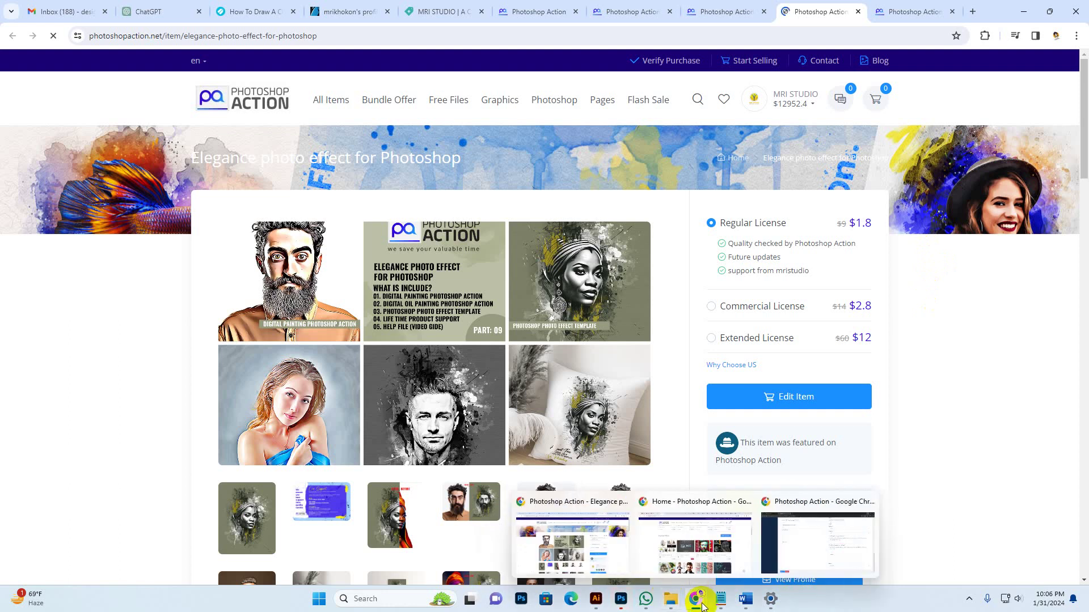
{"action": "left_click", "coordinate": [620, 599]}
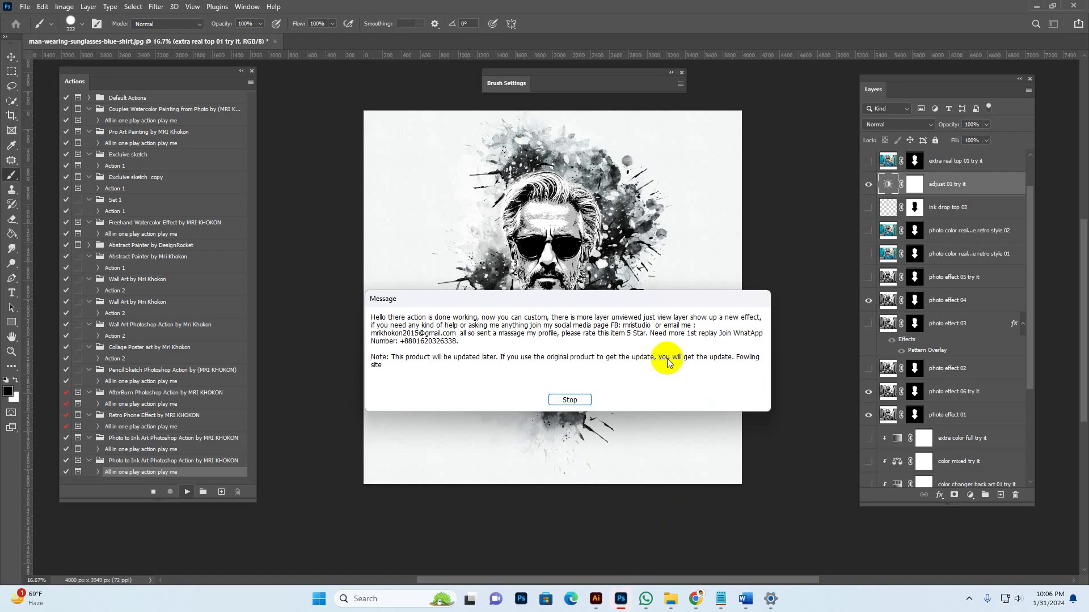
Dismiss the action's completion message and zoom in to inspect the face
{"action": "left_click", "coordinate": [569, 400]}
{"action": "key", "text": "z"}
{"action": "left_click", "coordinate": [552, 215]}
{"action": "left_click", "coordinate": [559, 238]}
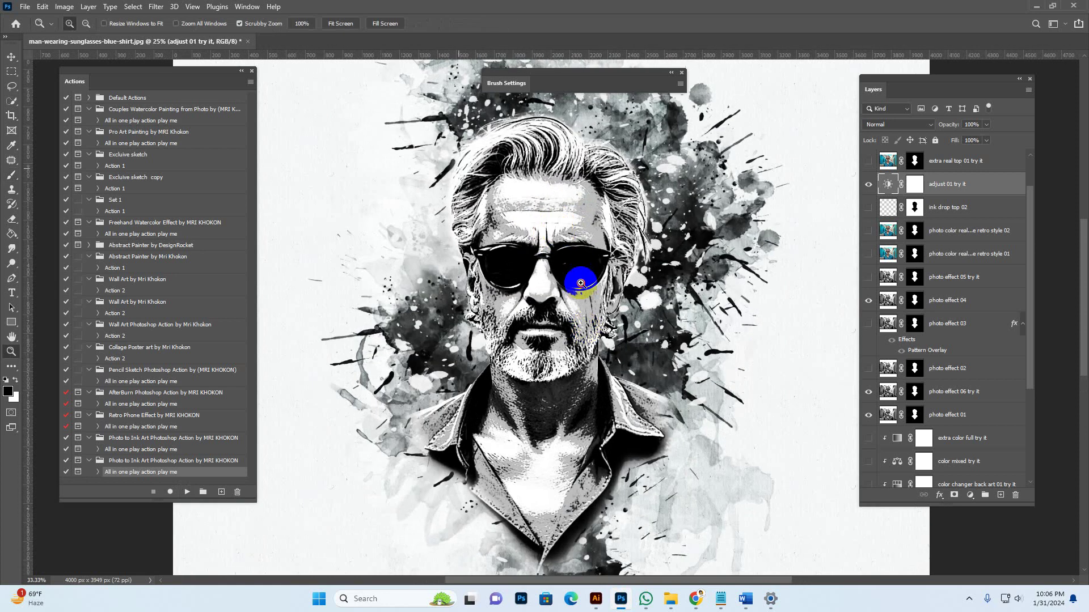
{"action": "left_click_drag", "start_coordinate": [580, 282], "coordinate": [595, 329]}
{"action": "left_click_drag", "start_coordinate": [698, 397], "coordinate": [687, 296]}
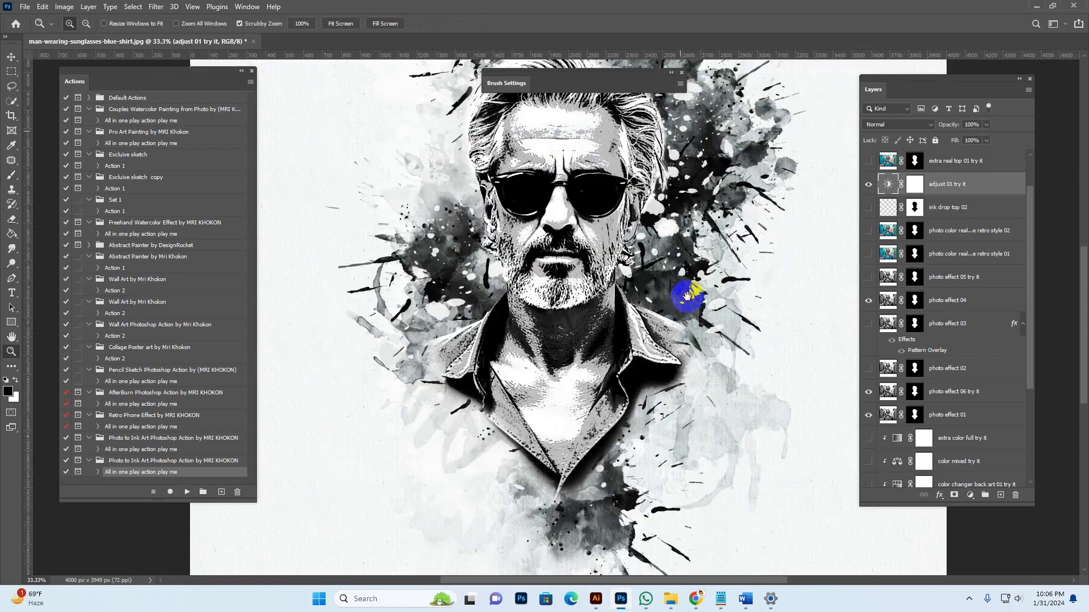
{"action": "left_click", "coordinate": [651, 323], "text": "alt"}
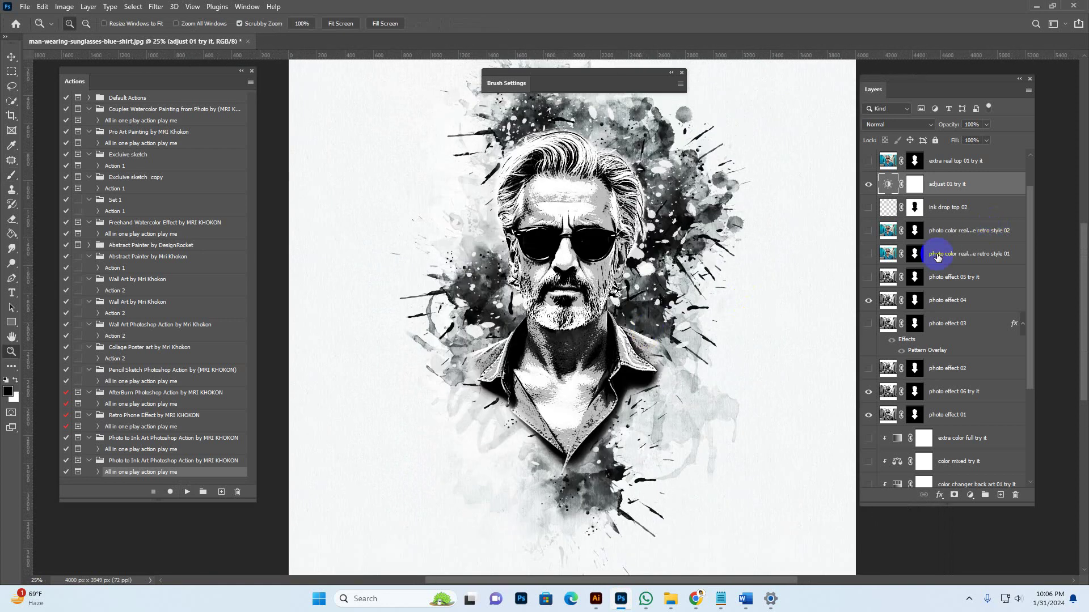
Preview the retro style 01 and 02 colour tones and the ink drop top 02 layer
{"action": "left_click", "coordinate": [937, 257]}
{"action": "left_click", "coordinate": [868, 254]}
{"action": "left_click", "coordinate": [597, 253]}
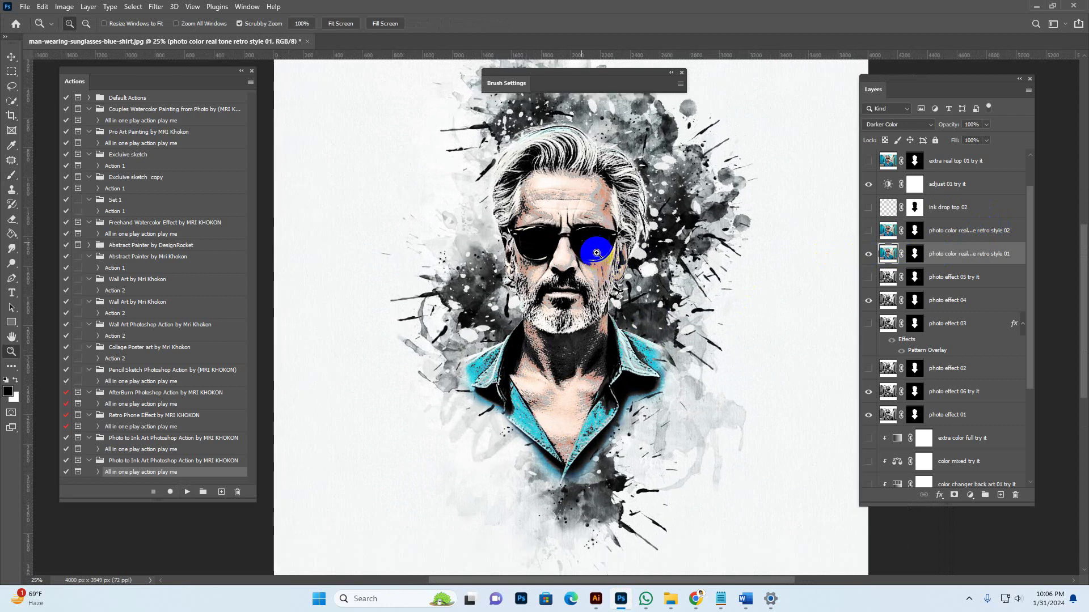
{"action": "left_click", "coordinate": [590, 243]}
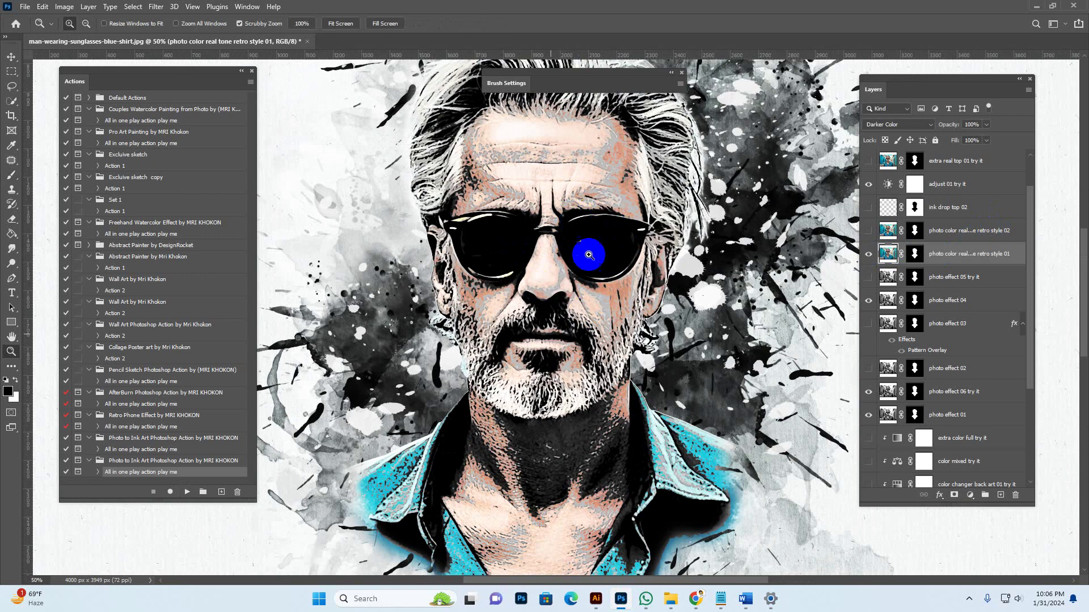
{"action": "left_click", "coordinate": [590, 253], "text": "alt"}
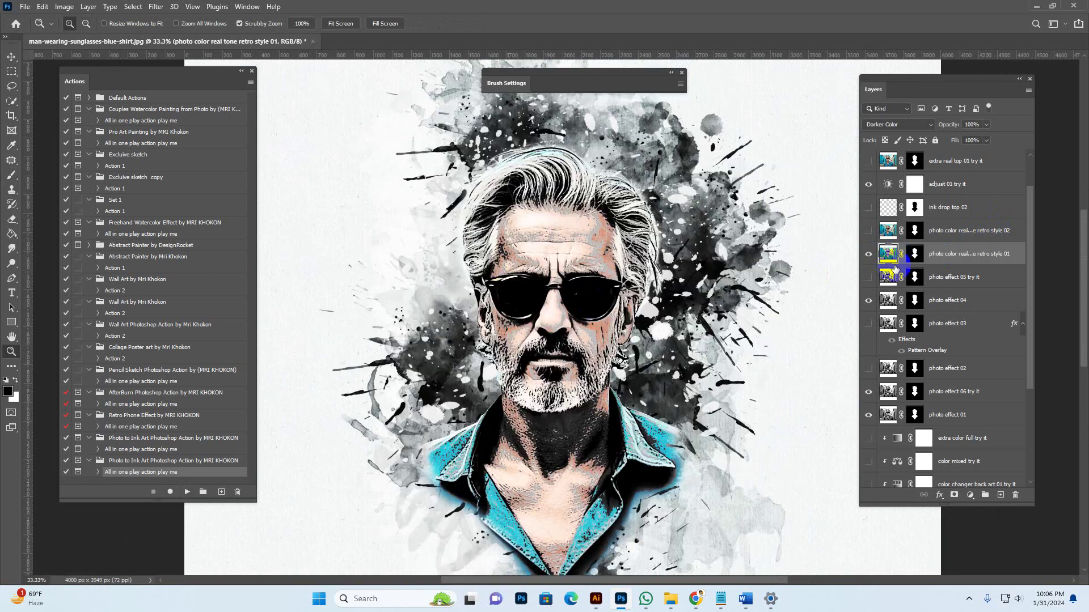
{"action": "left_click", "coordinate": [868, 230]}
{"action": "left_click", "coordinate": [866, 231]}
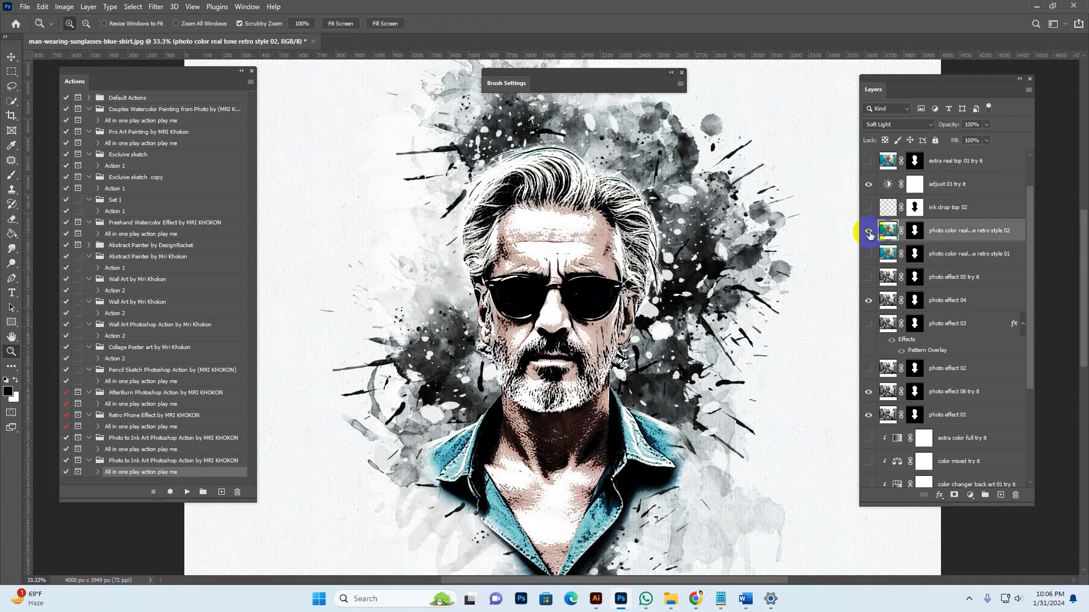
{"action": "left_click", "coordinate": [868, 231]}
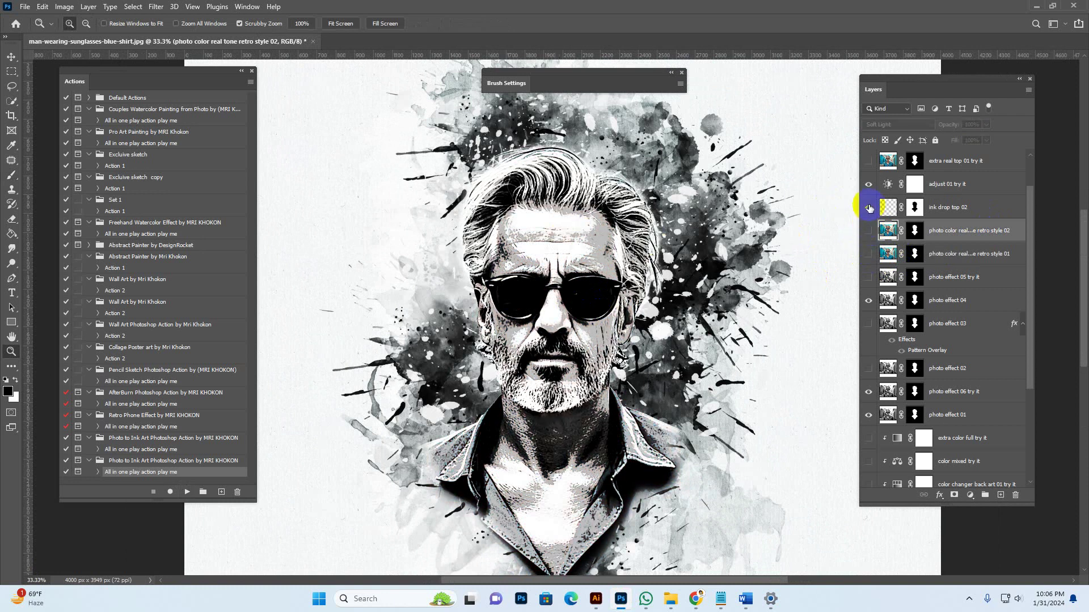
{"action": "left_click", "coordinate": [869, 208]}
{"action": "left_click", "coordinate": [868, 231]}
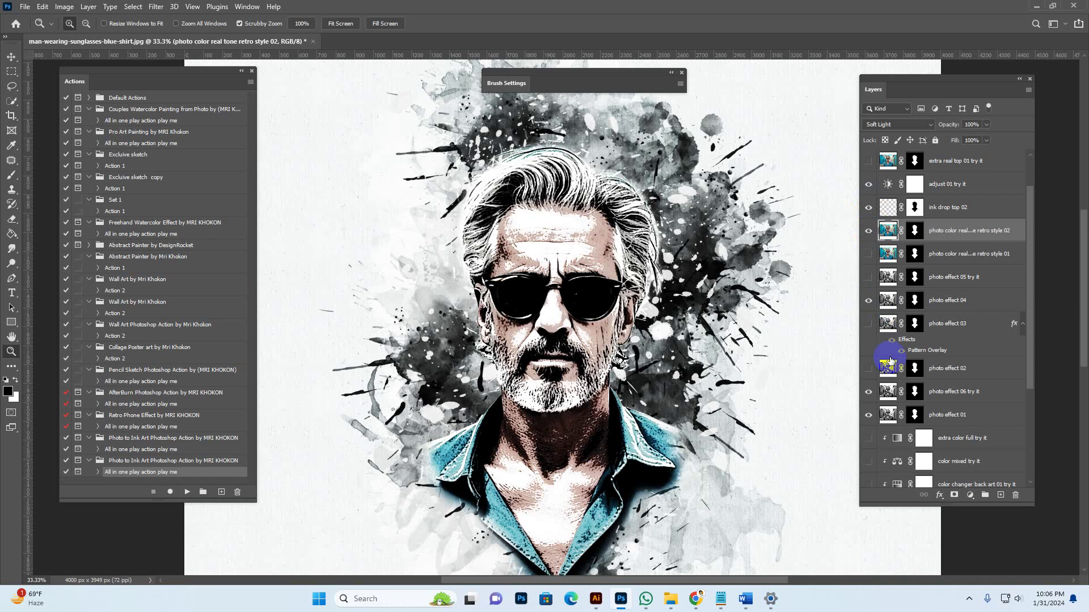
Show photo effect 03 and hide the retro style 02 and adjust 01 layers
{"action": "left_click", "coordinate": [879, 332]}
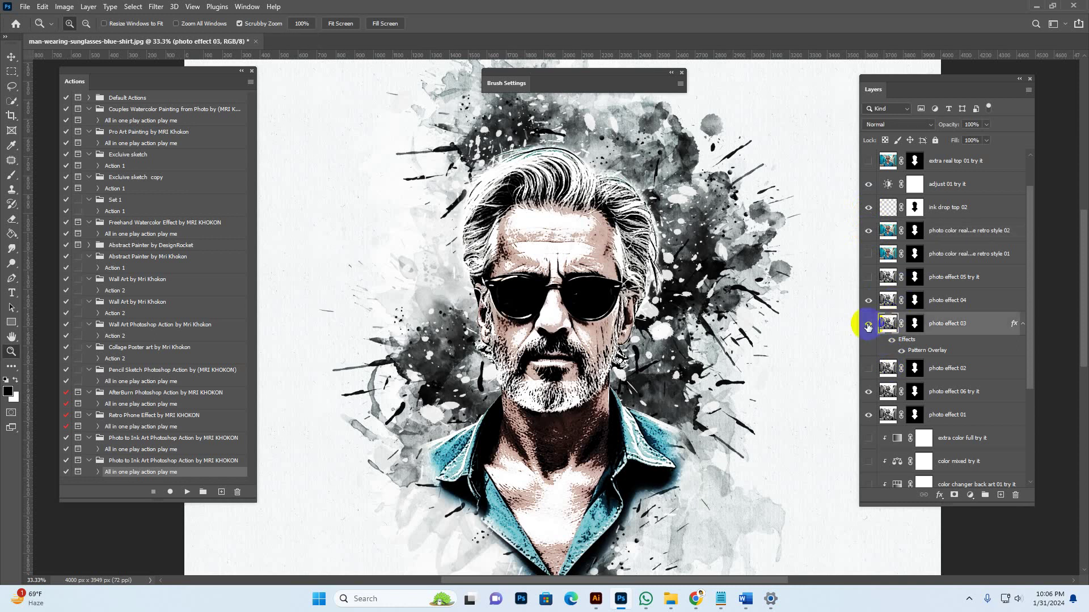
{"action": "left_click", "coordinate": [868, 324]}
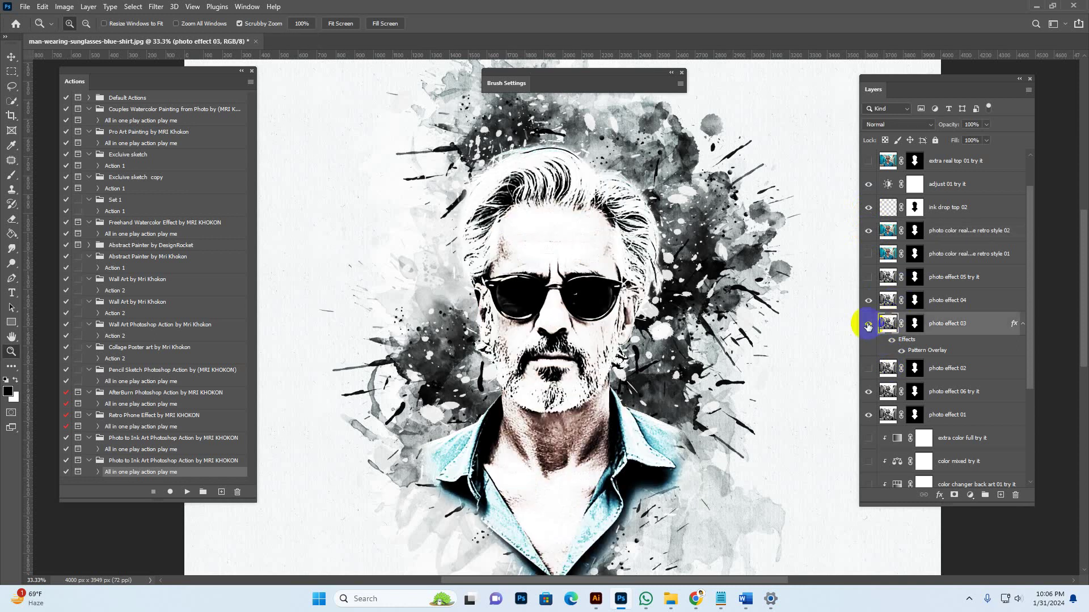
{"action": "left_click", "coordinate": [868, 230]}
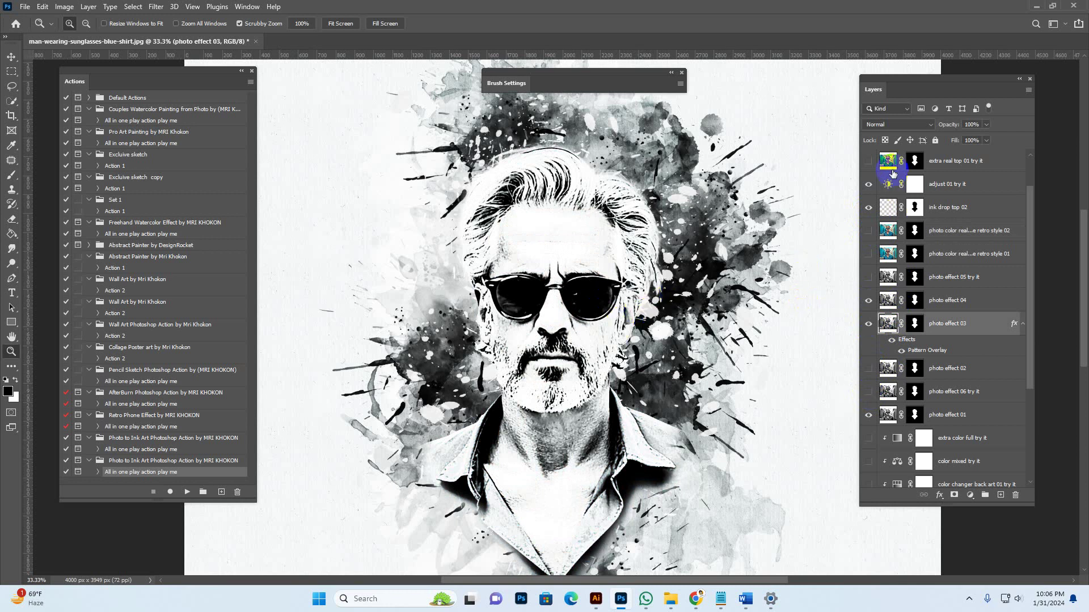
{"action": "left_click", "coordinate": [868, 184]}
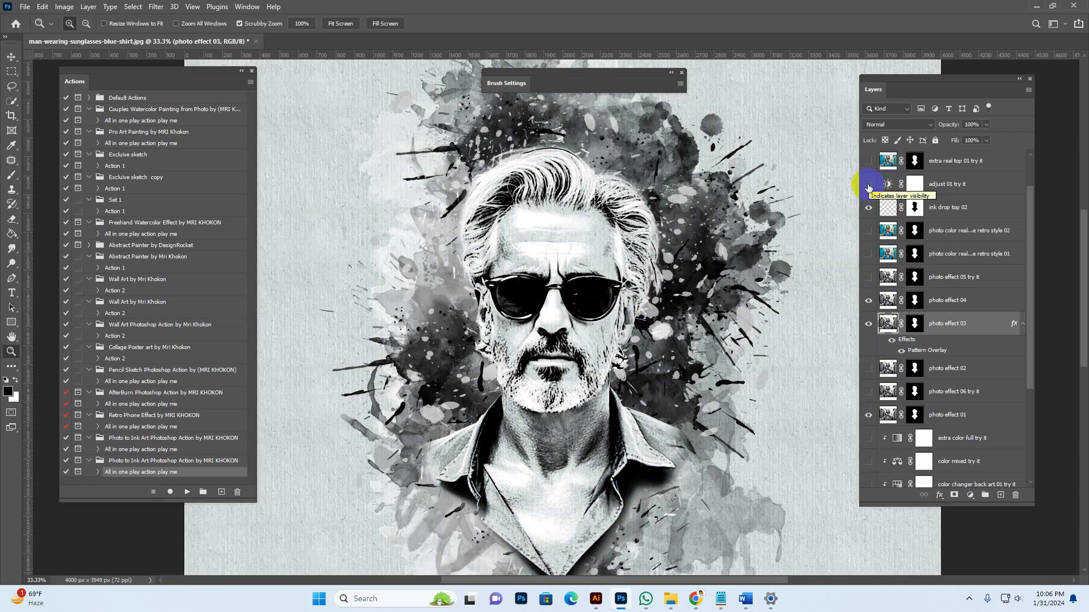
Preview the photo effect 02 and 03 layers, leaving both hidden
{"action": "left_click", "coordinate": [868, 323]}
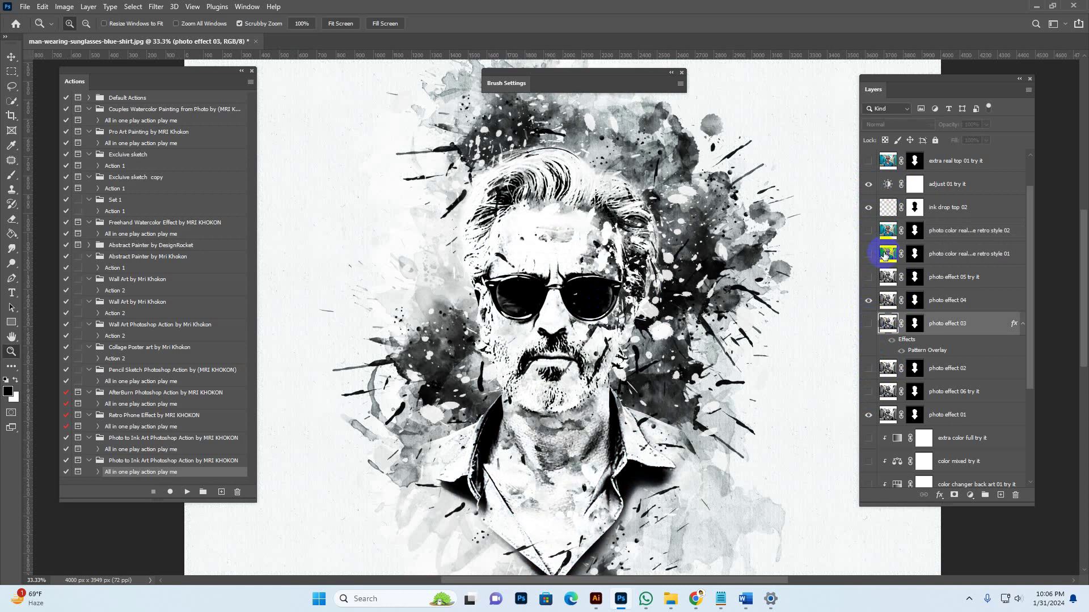
{"action": "left_click", "coordinate": [869, 369]}
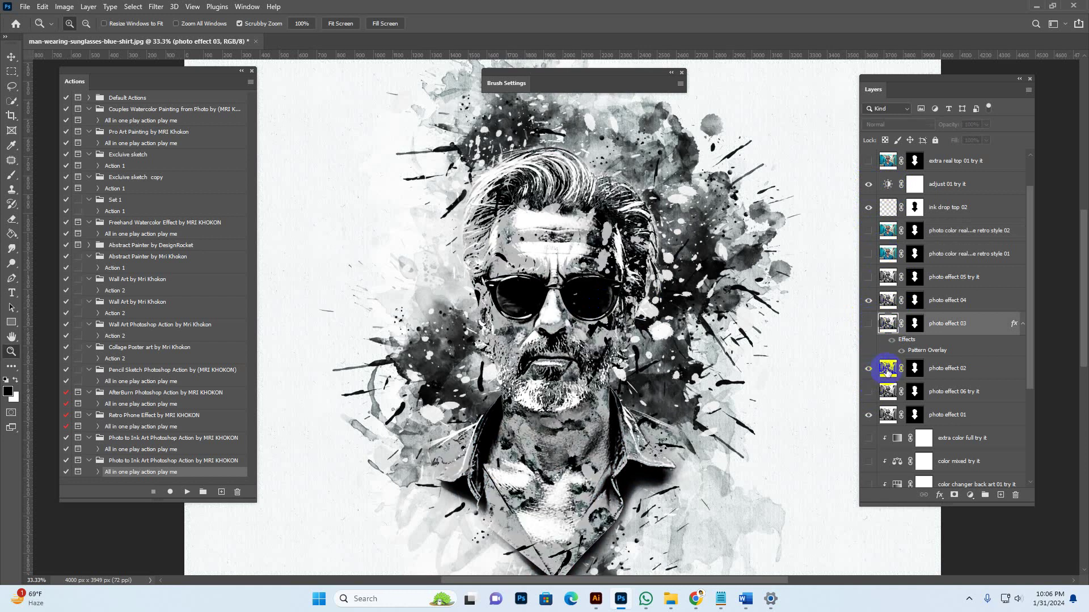
{"action": "left_click", "coordinate": [869, 370]}
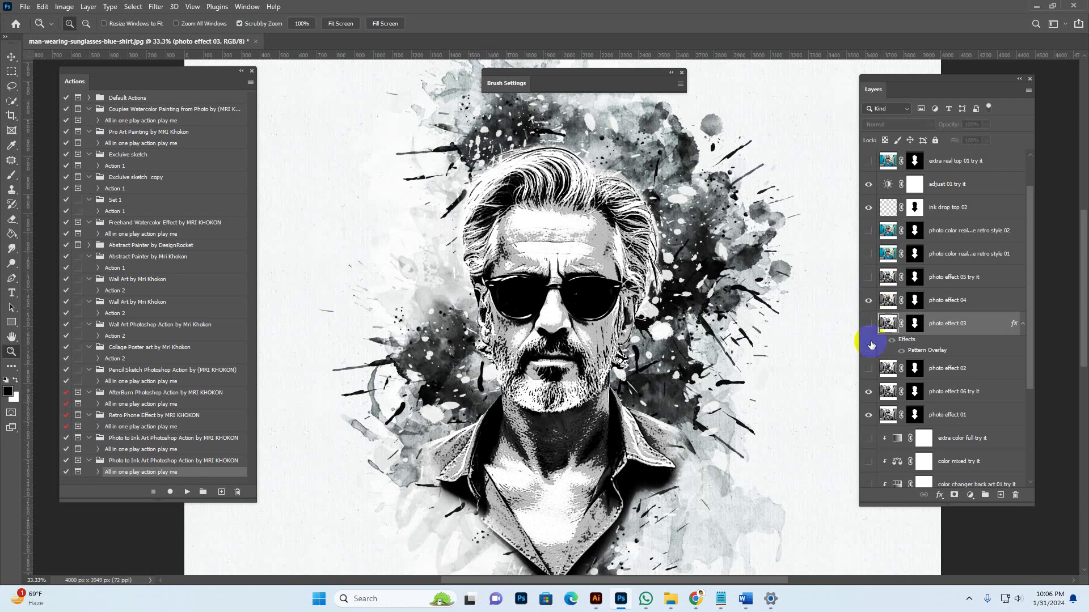
{"action": "left_click", "coordinate": [869, 324]}
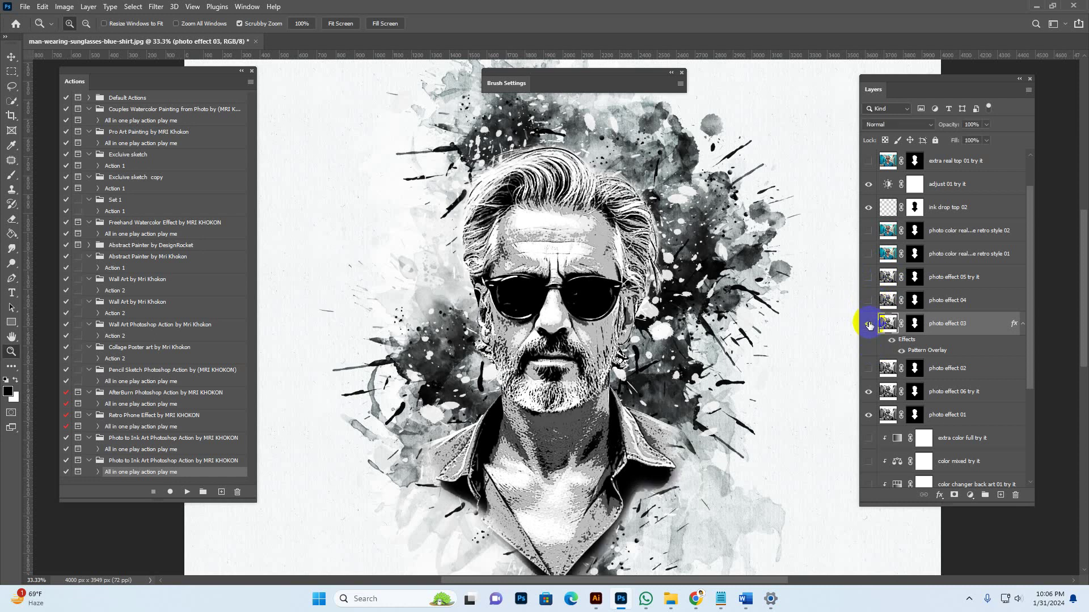
{"action": "left_click", "coordinate": [869, 324]}
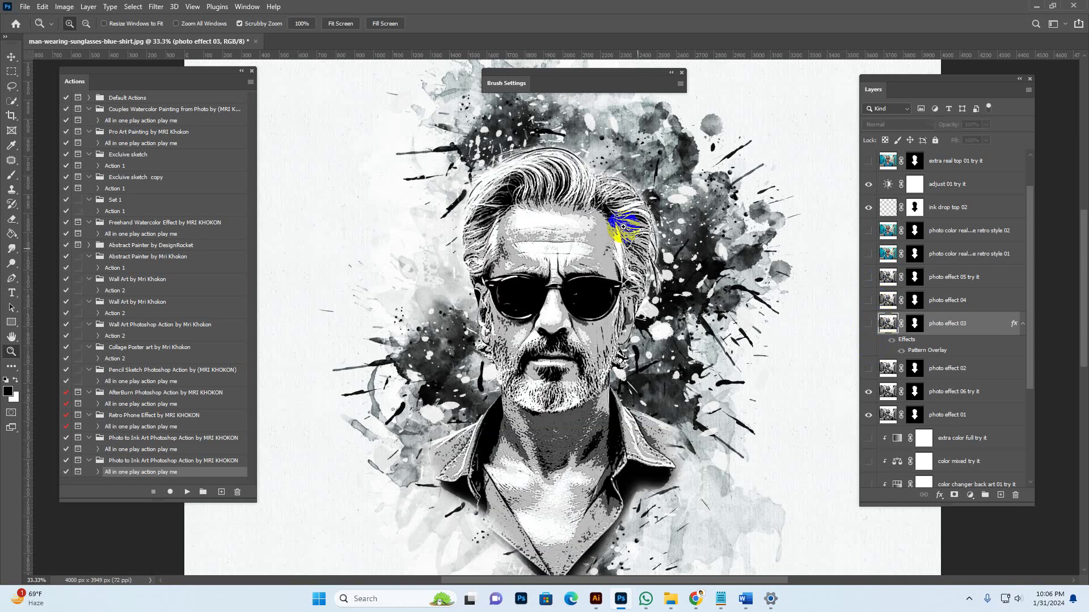
Keep the retro style 02 teal-shirt tone and open the Photo to Ink Art Photoshop Action folder
{"action": "scroll", "coordinate": [601, 229], "scroll_direction": "down", "scroll_amount": 3}
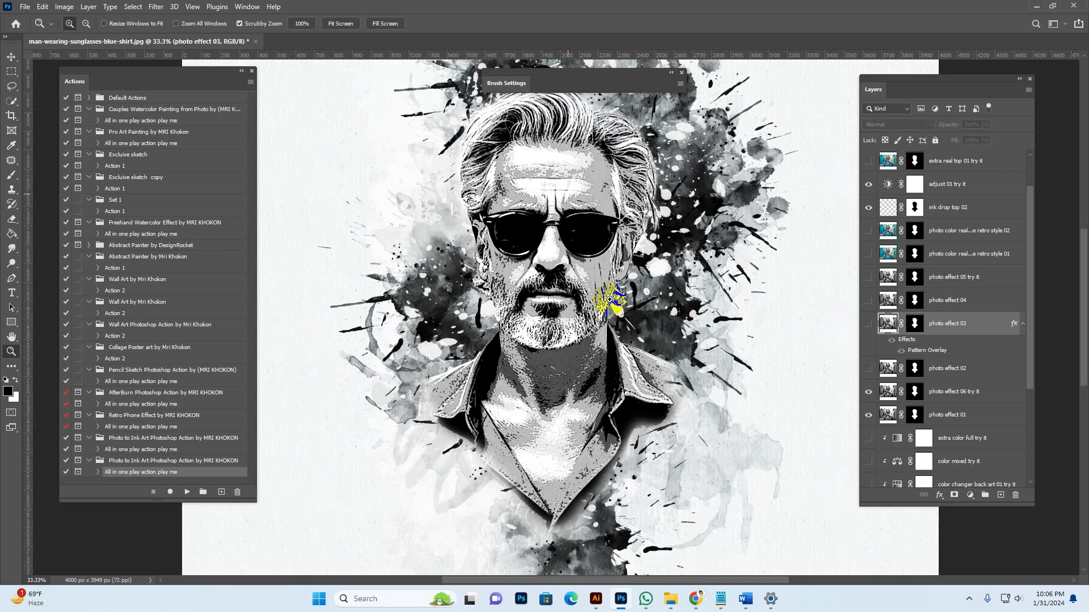
{"action": "left_click", "coordinate": [869, 254]}
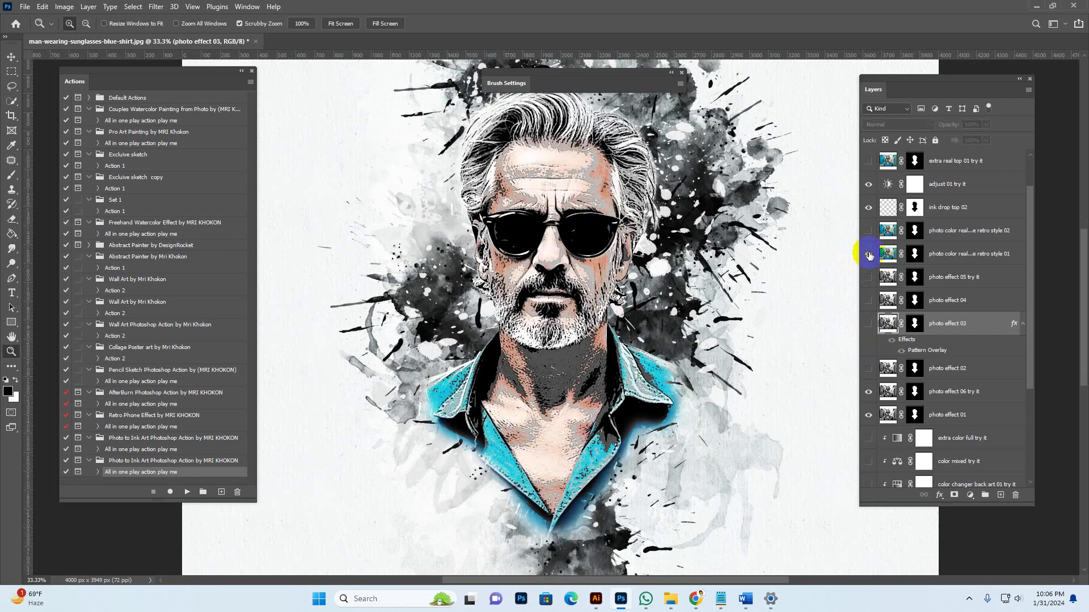
{"action": "left_click_drag", "start_coordinate": [872, 254], "coordinate": [870, 225]}
{"action": "left_click", "coordinate": [869, 229]}
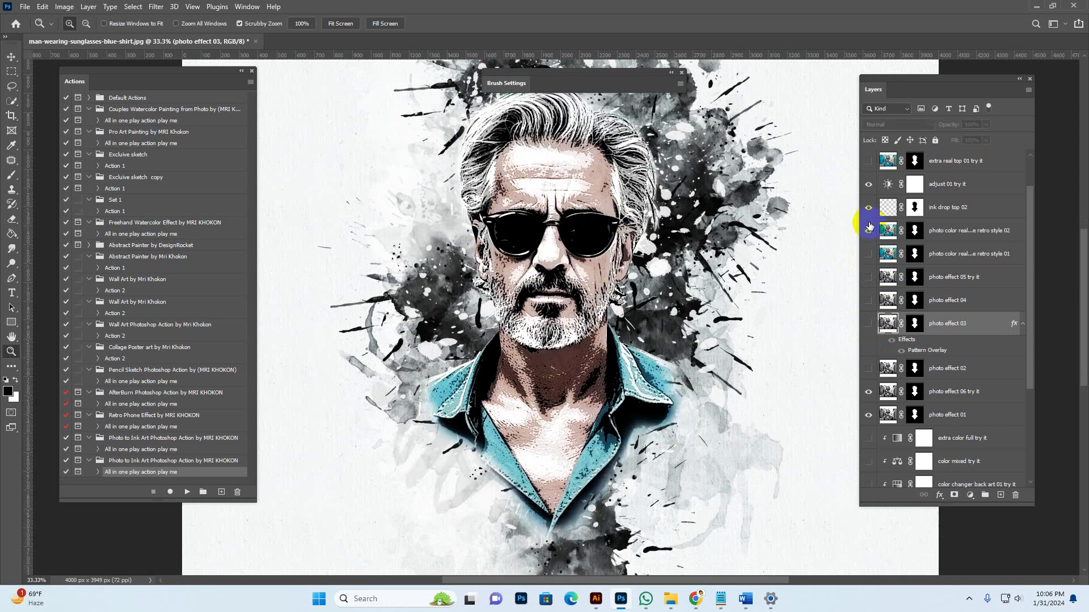
{"action": "left_click", "coordinate": [868, 232]}
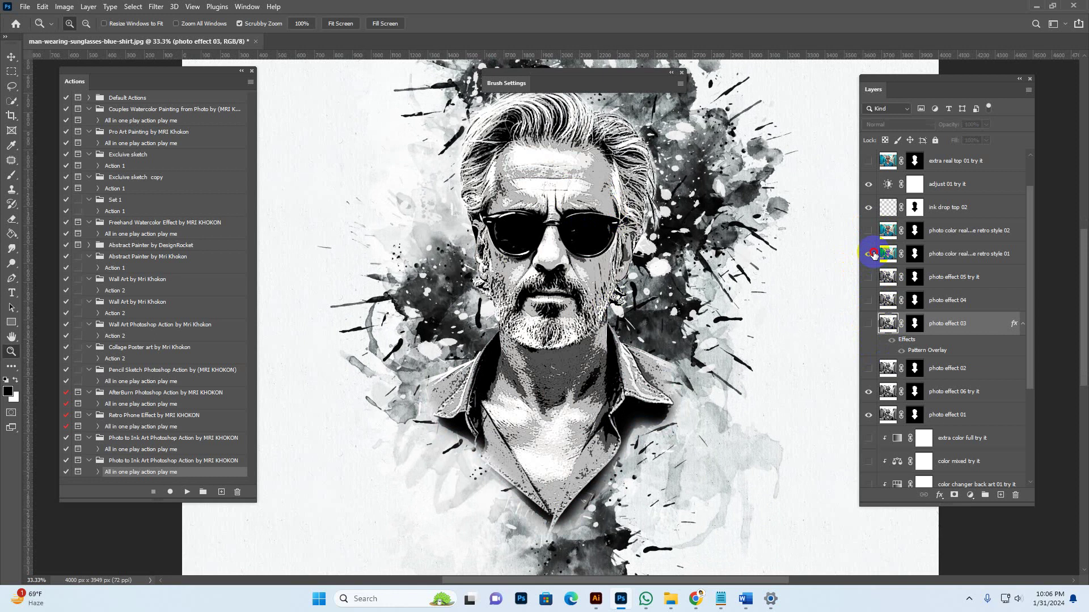
{"action": "left_click", "coordinate": [869, 254]}
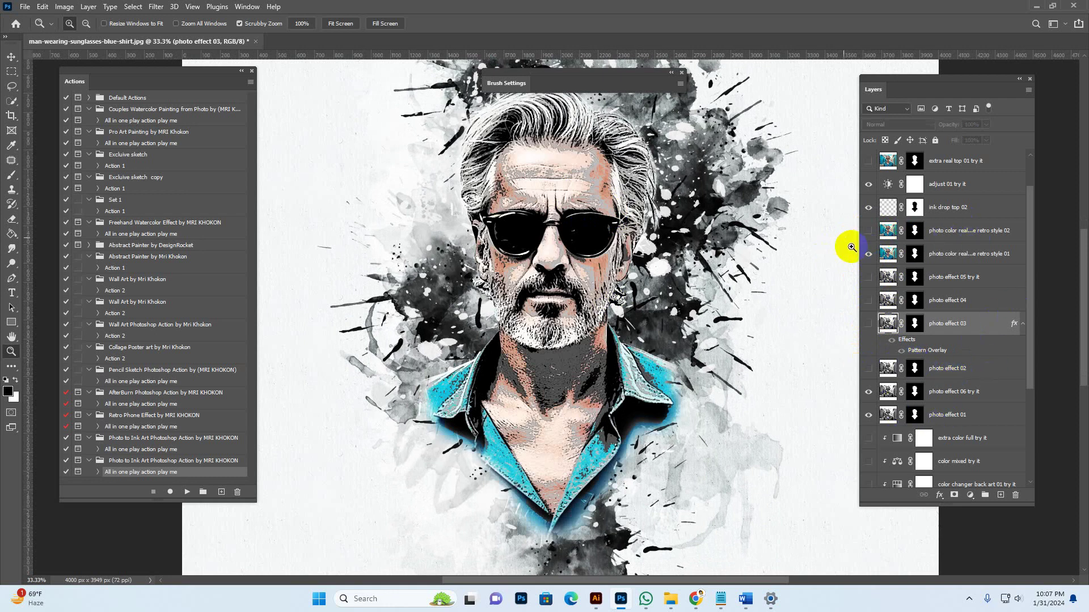
{"action": "left_click", "coordinate": [863, 231]}
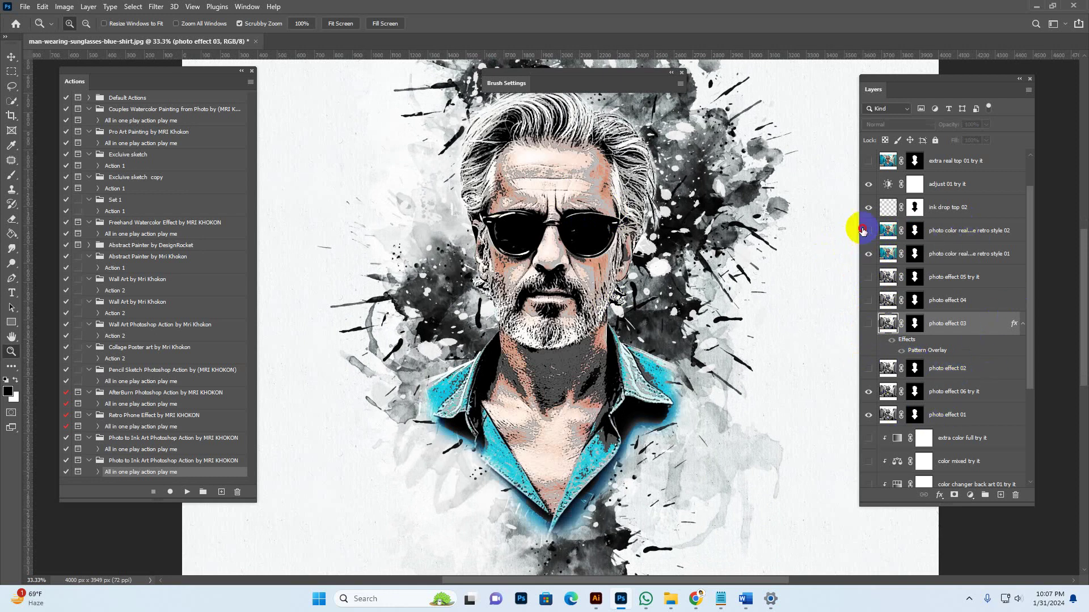
{"action": "left_click", "coordinate": [871, 254]}
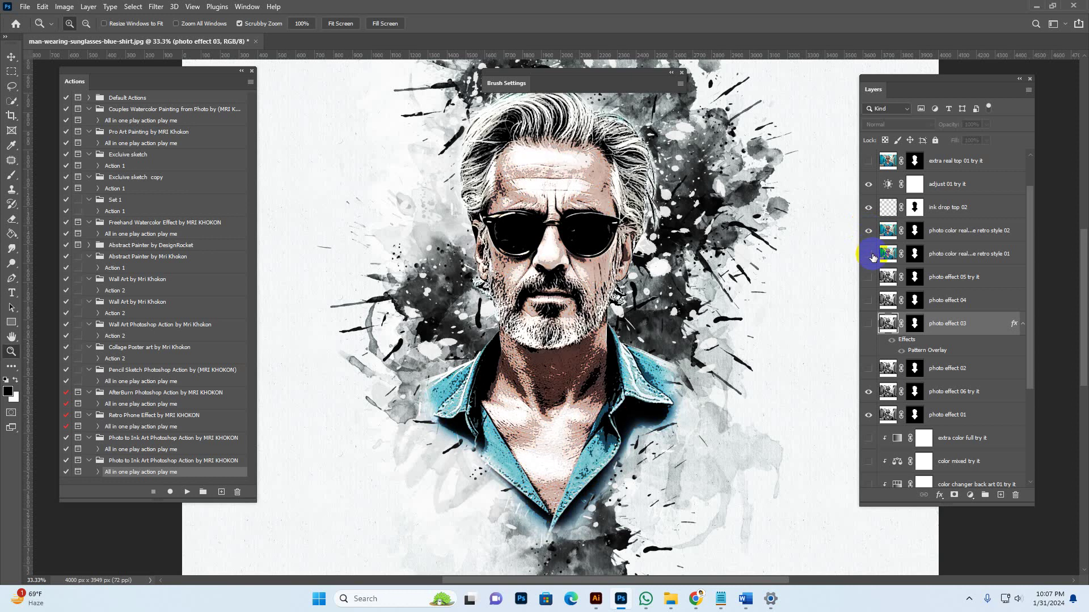
{"action": "left_click", "coordinate": [868, 253]}
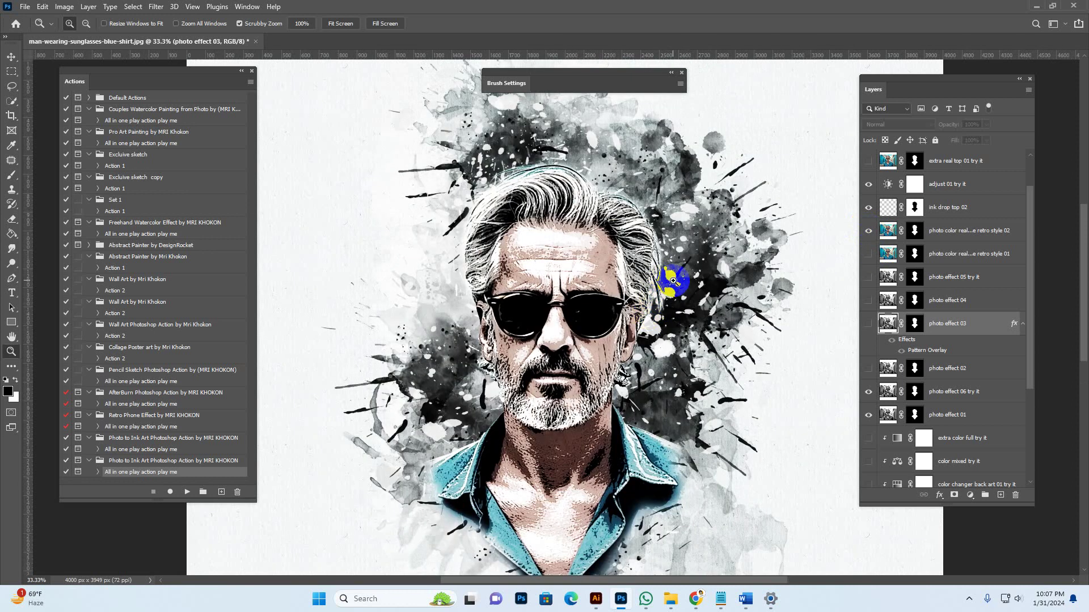
{"action": "left_click", "coordinate": [670, 601]}
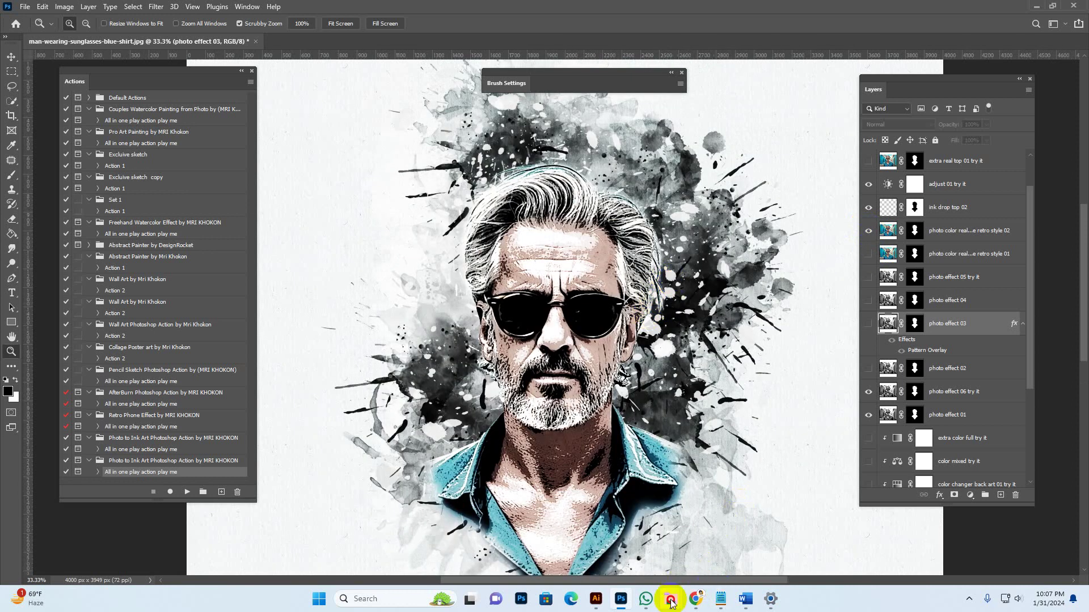
{"action": "left_click", "coordinate": [689, 541]}
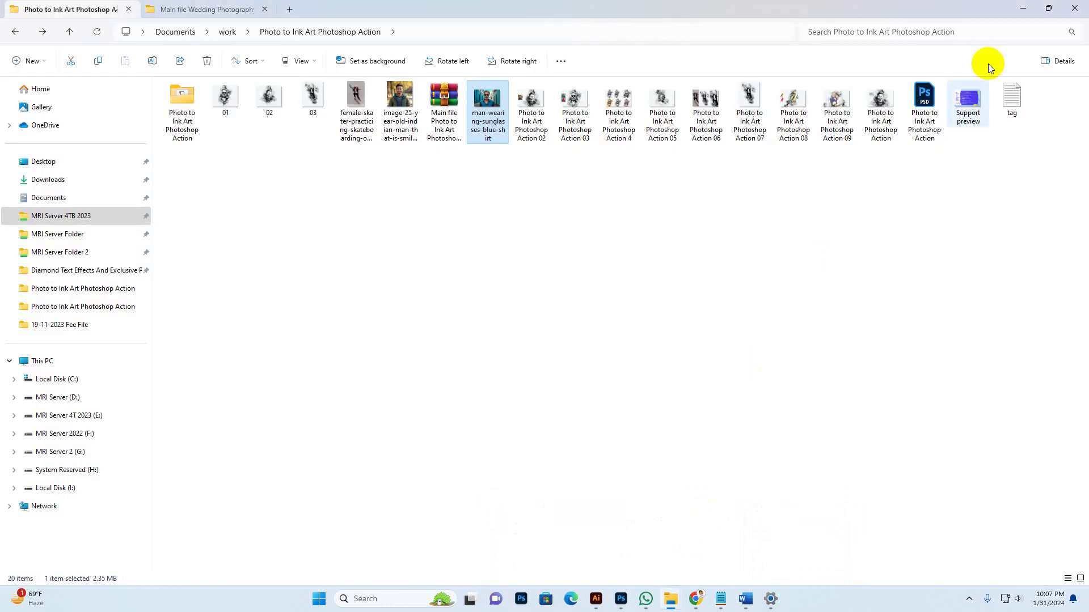
Open Support preview.jpg from the action folder in Microsoft Photos
{"action": "double_click", "coordinate": [967, 102]}
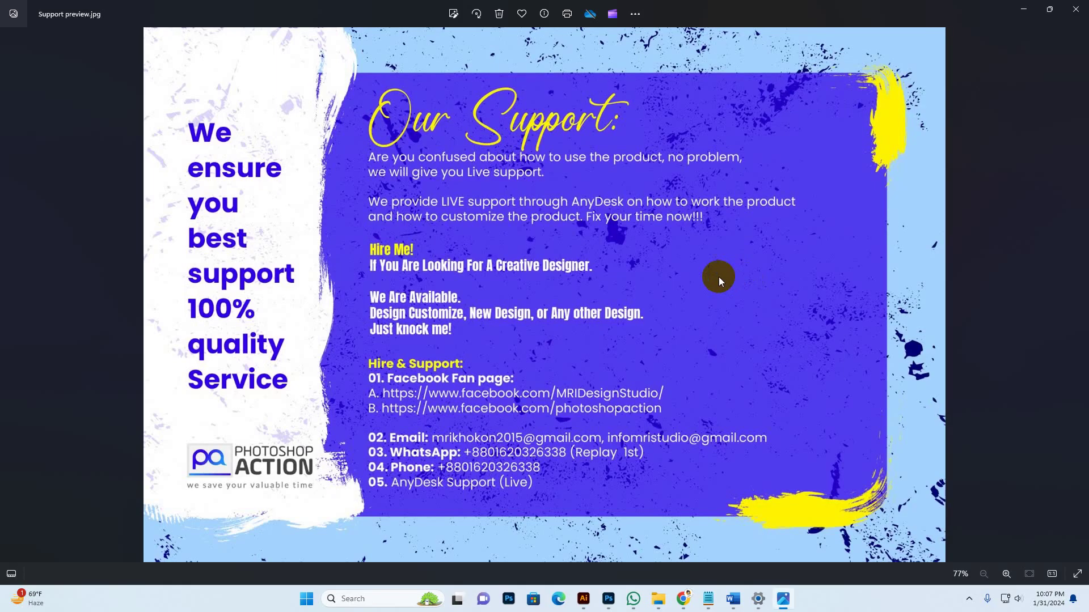